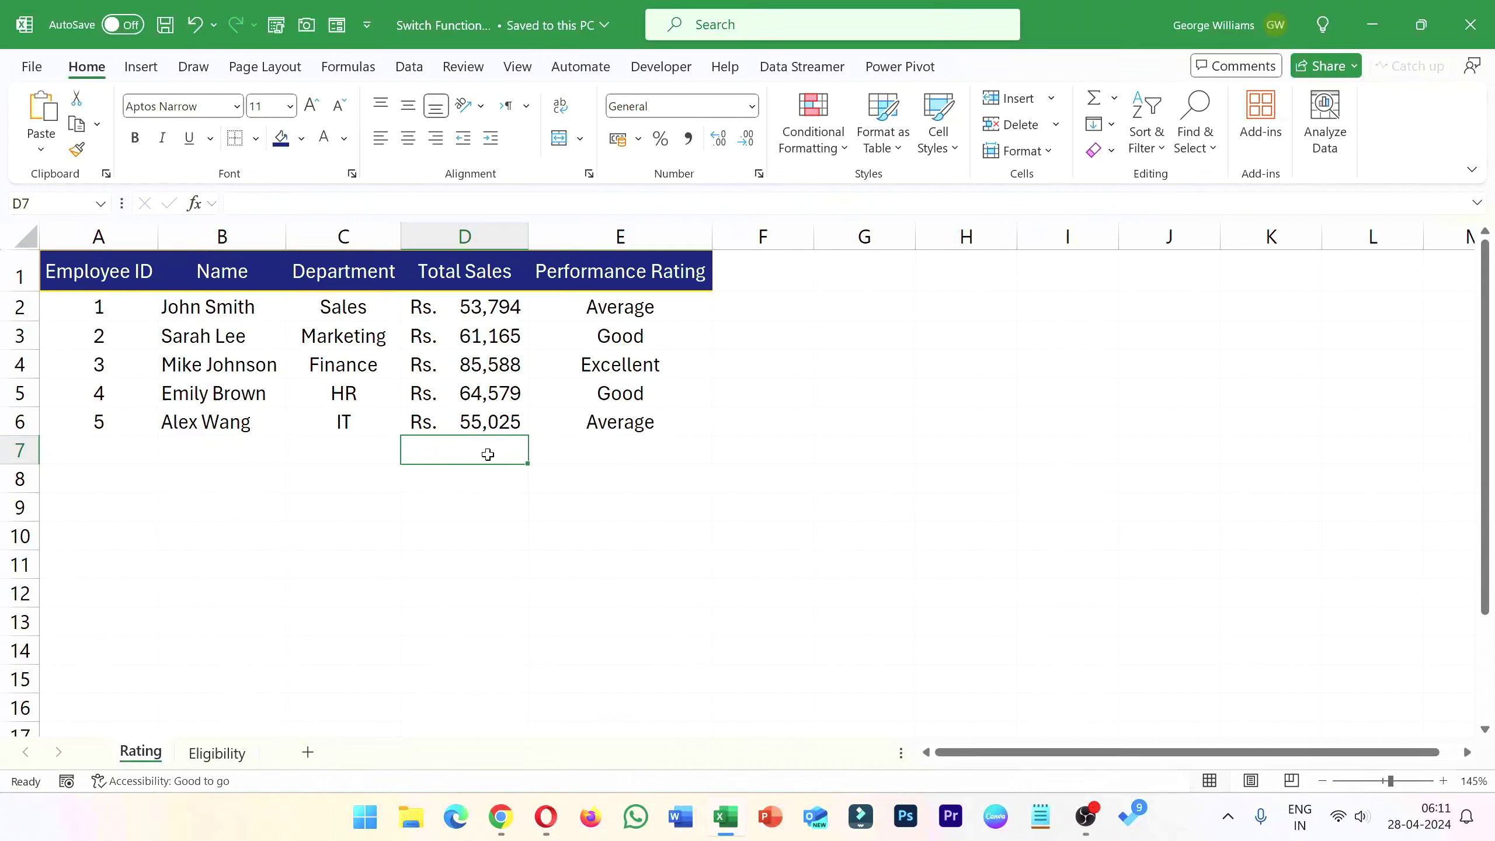
Step: Select D5 on the Rating sheet to check the fourth employee's total sales
{"action": "left_click", "coordinate": [491, 382]}
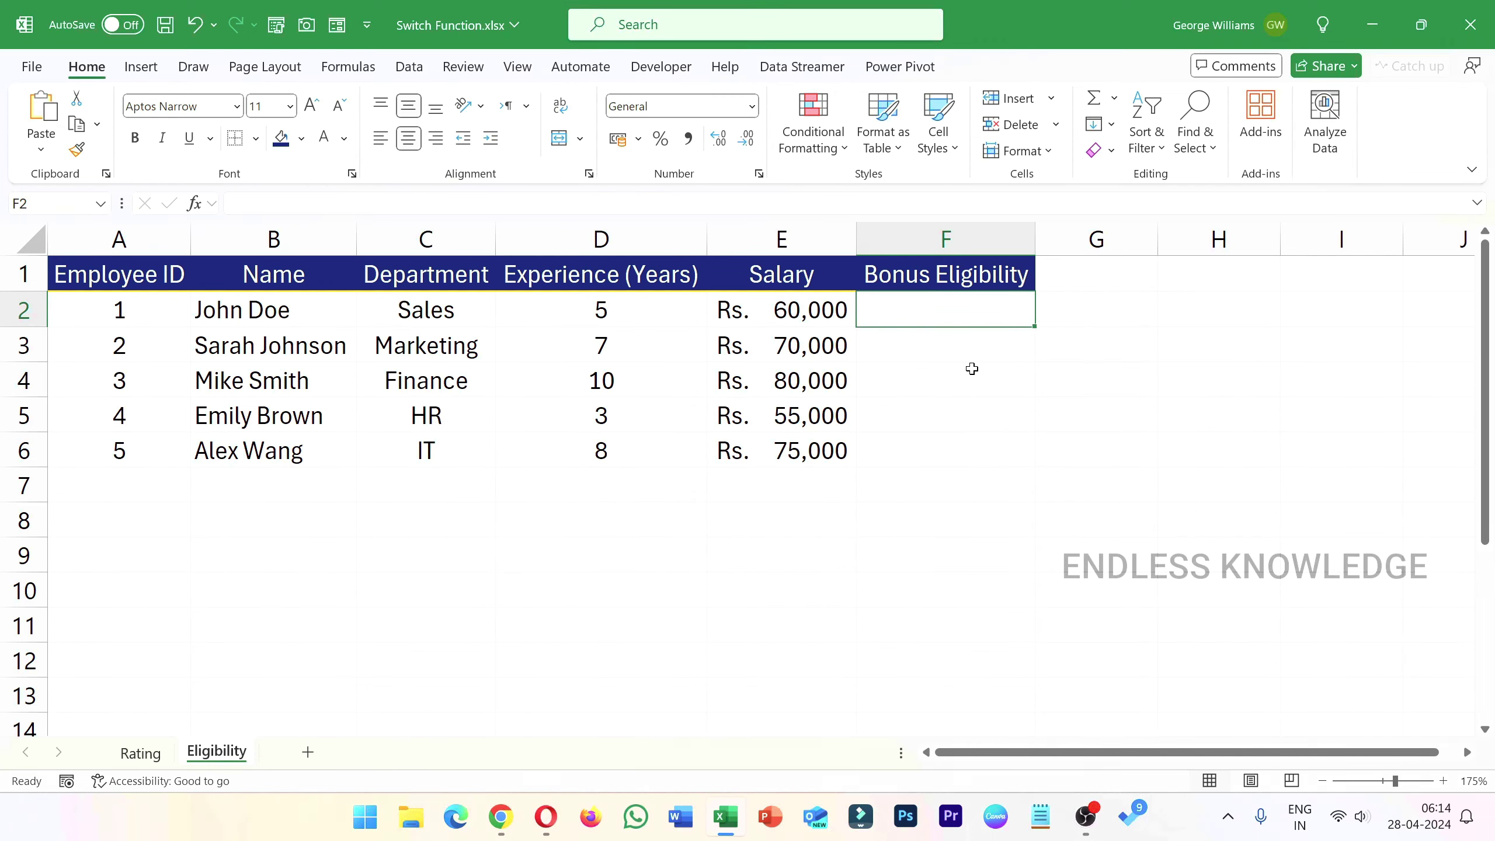
{"action": "type", "text": "=sw"}
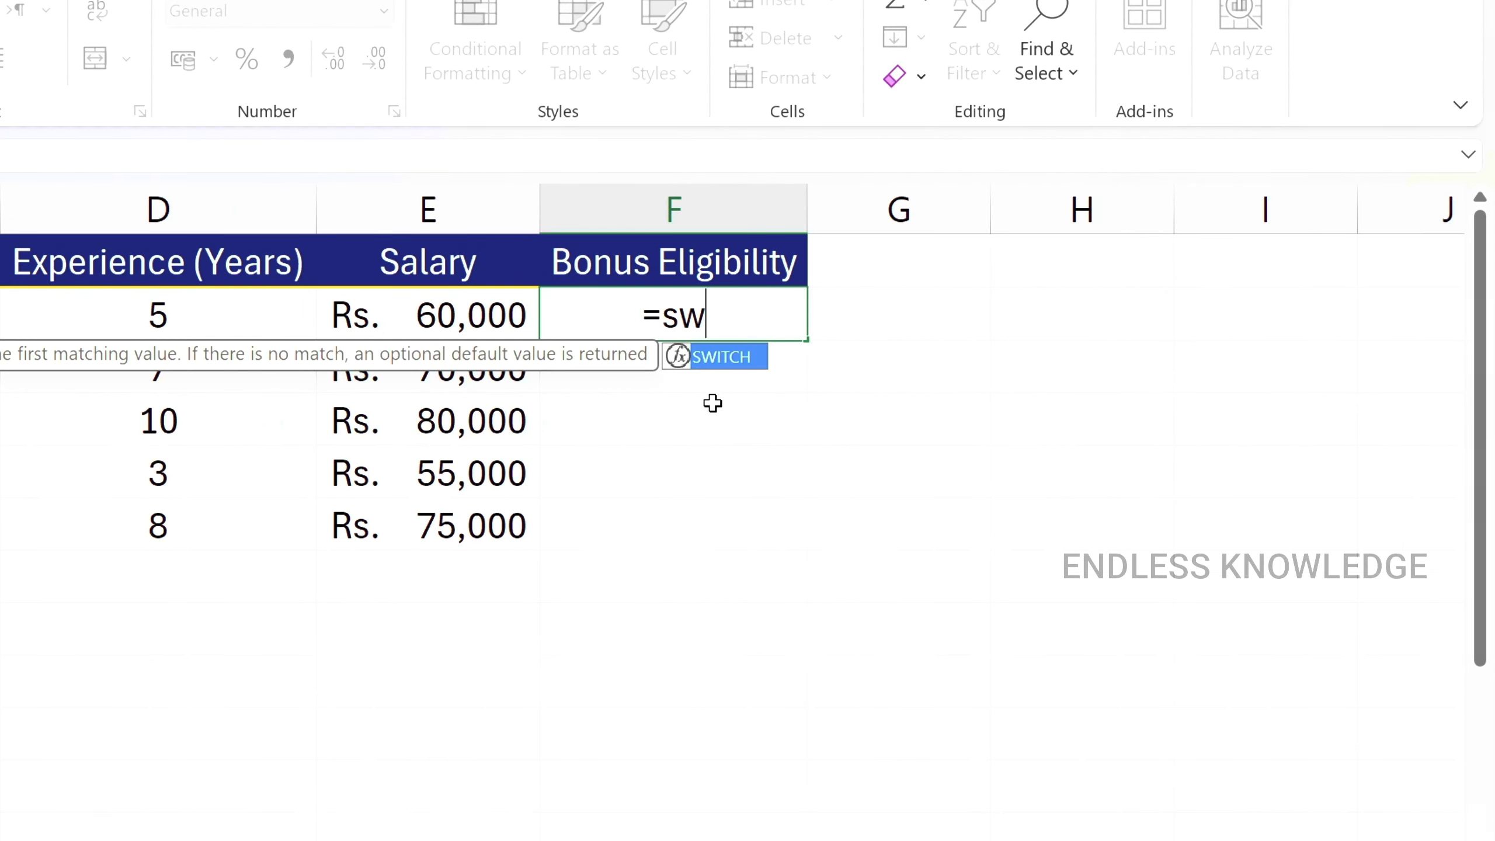
{"action": "key", "text": "Tab"}
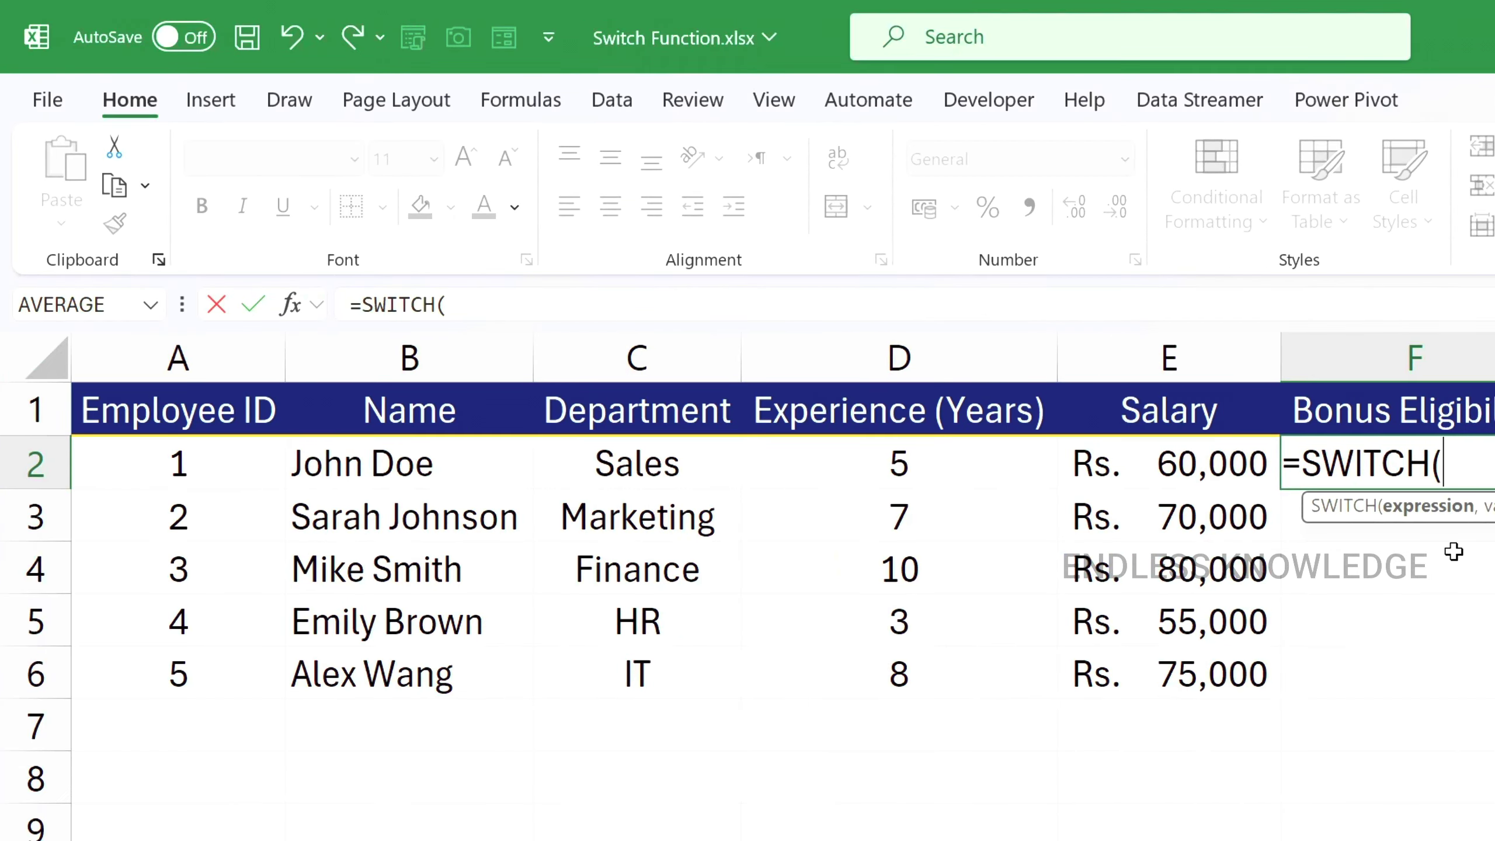
{"action": "key", "text": "Escape"}
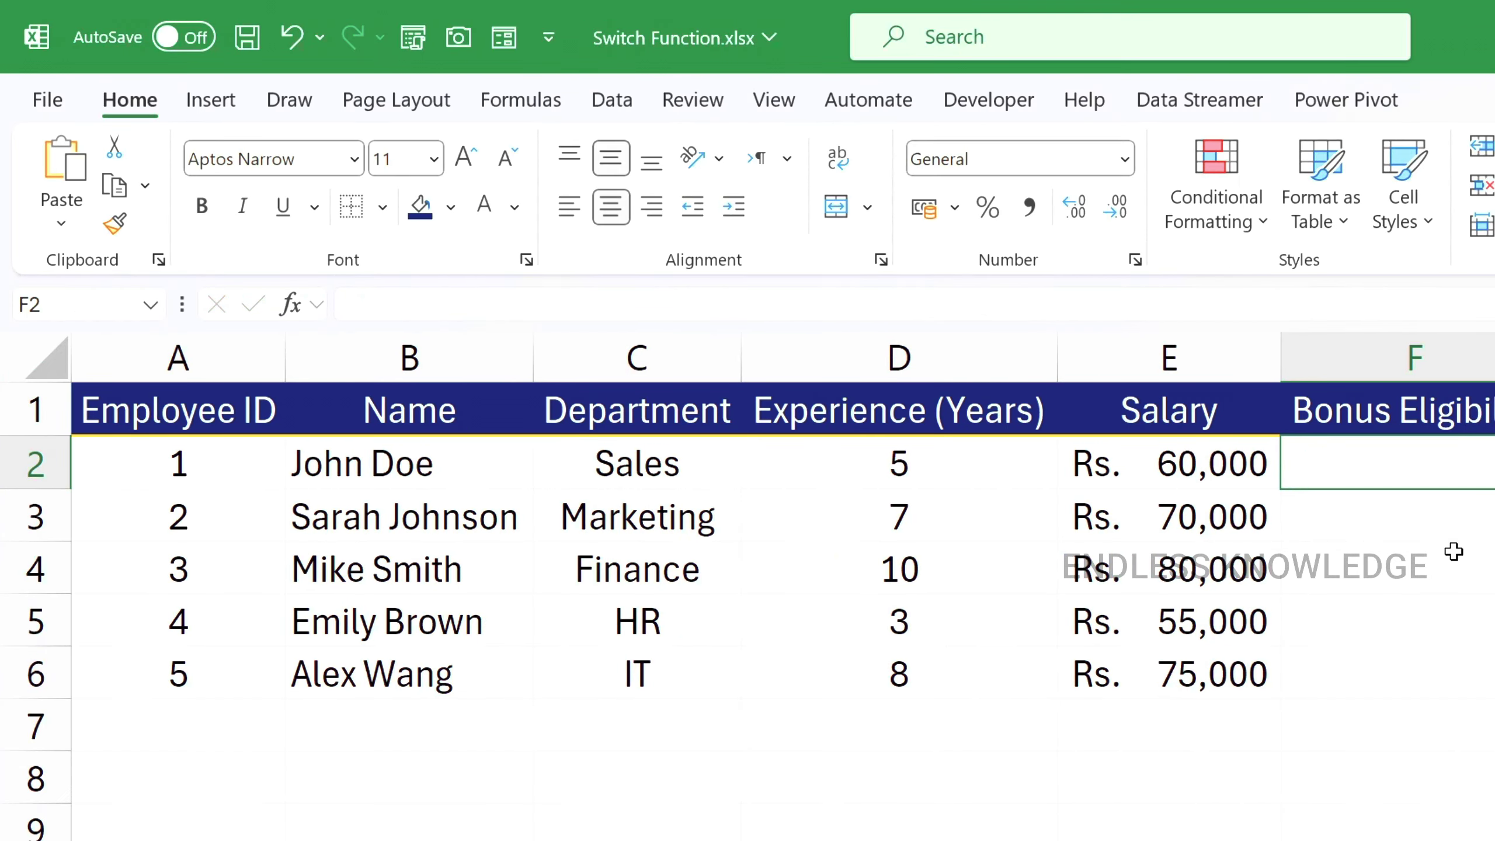
{"action": "left_click", "coordinate": [522, 101]}
{"action": "left_click", "coordinate": [403, 148]}
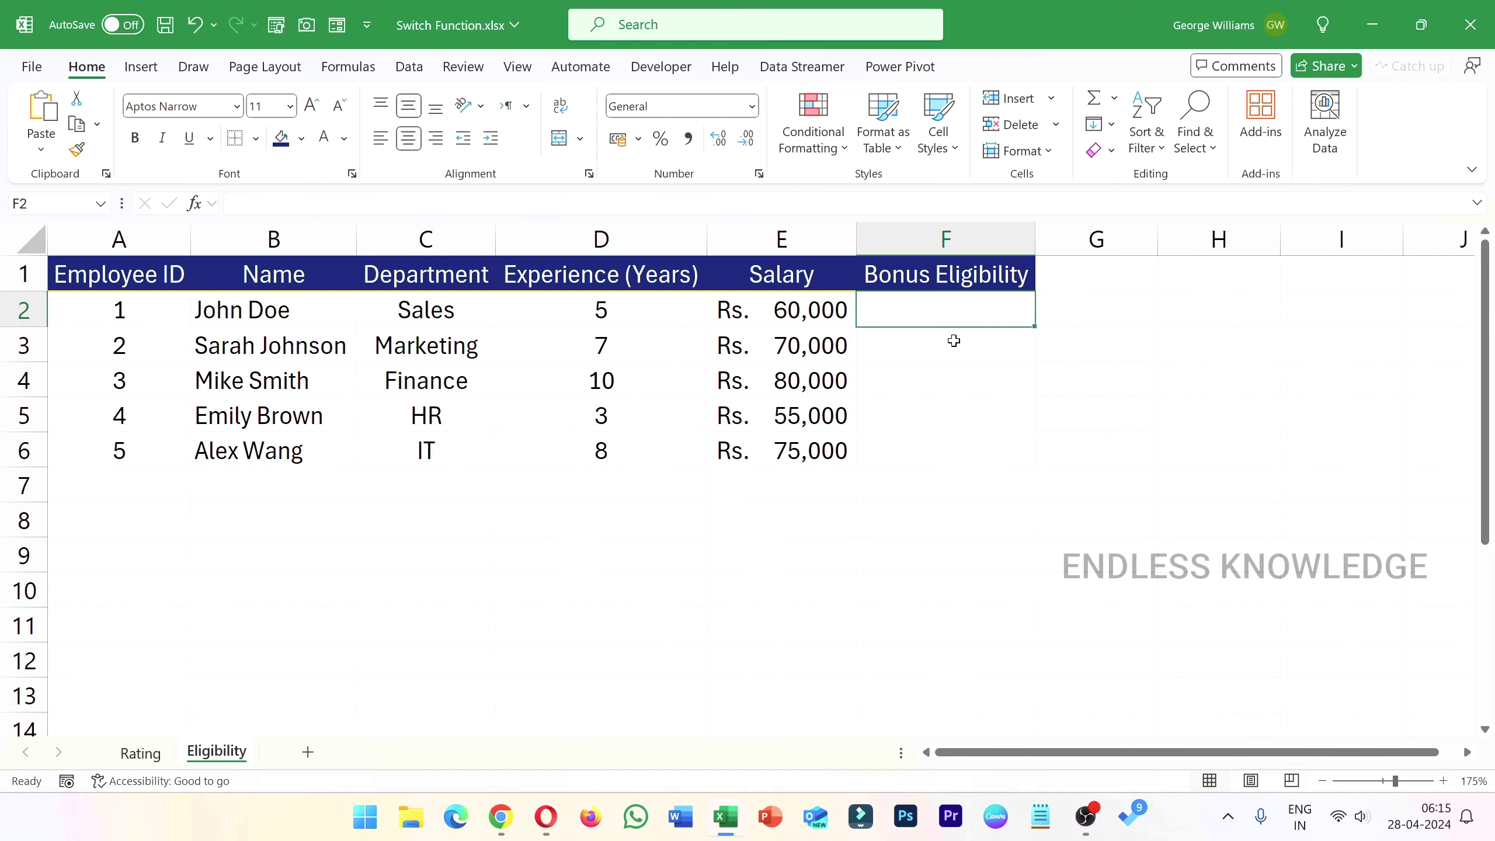
{"action": "left_click", "coordinate": [140, 753]}
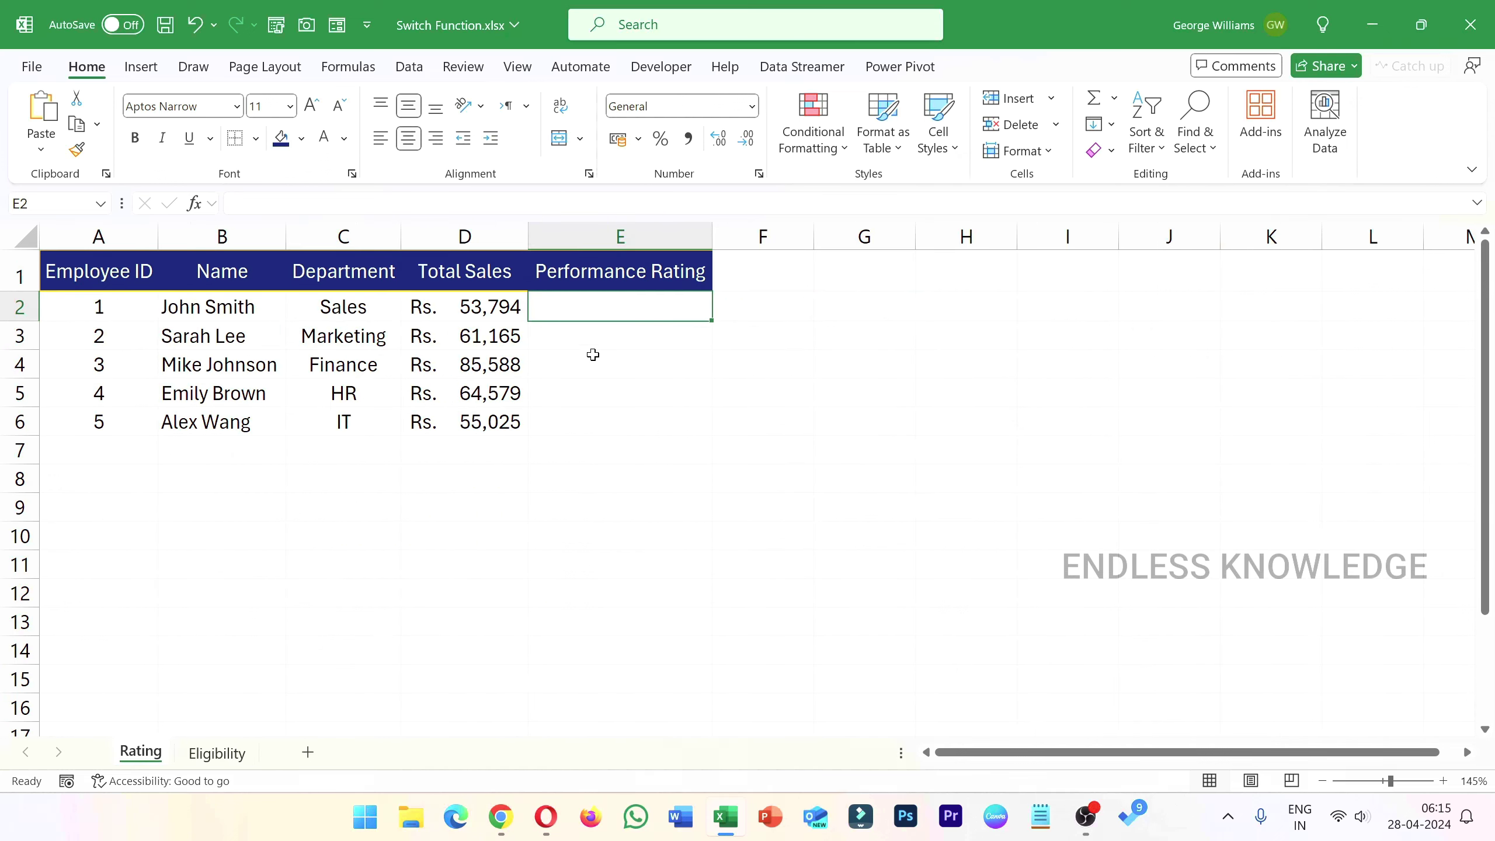
{"action": "scroll", "coordinate": [592, 354], "scroll_direction": "up", "scroll_amount": 3}
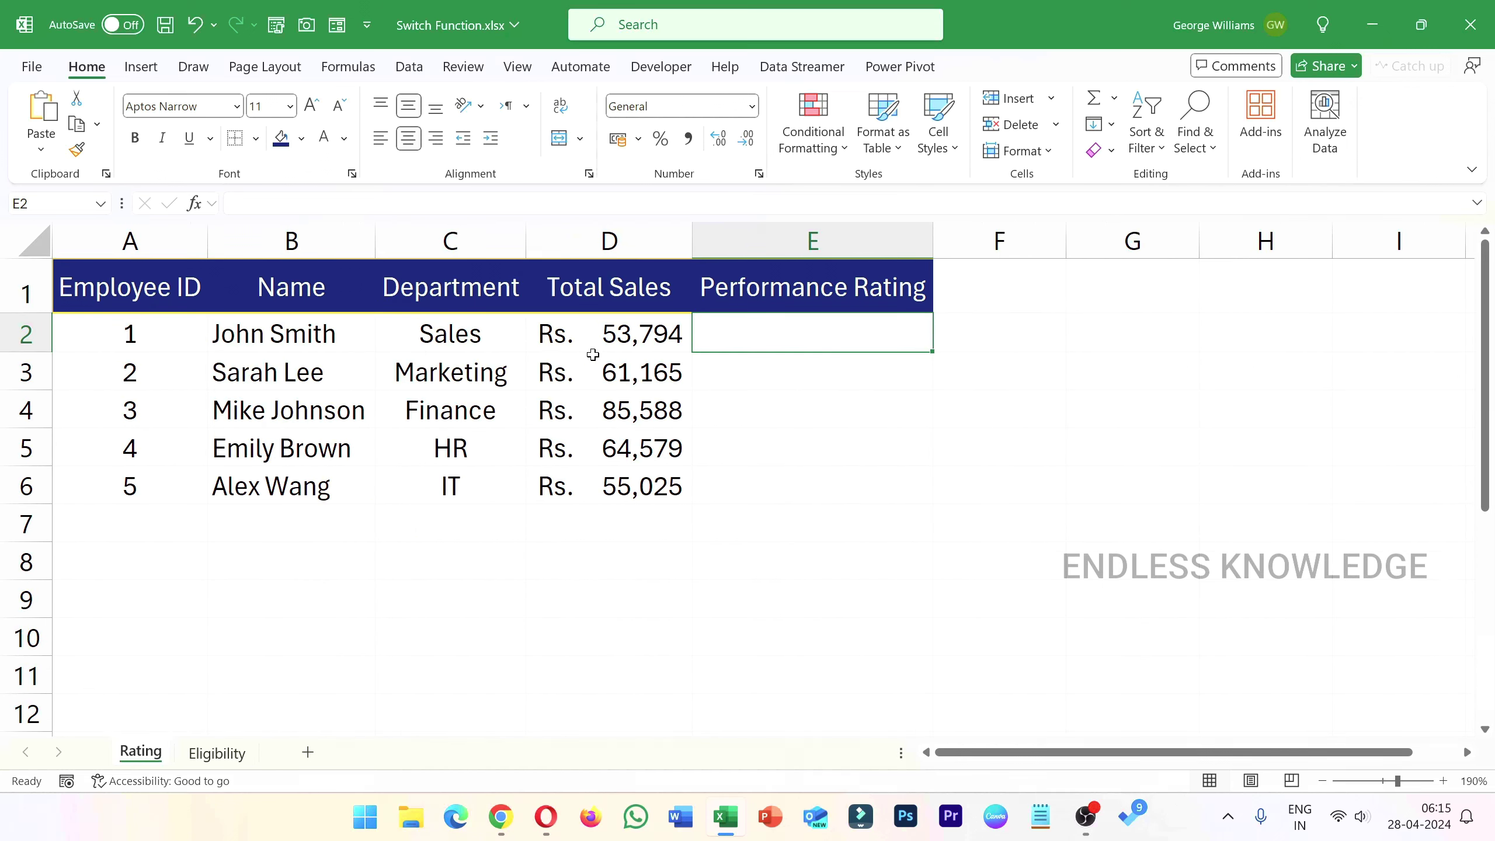
{"action": "left_click", "coordinate": [217, 753]}
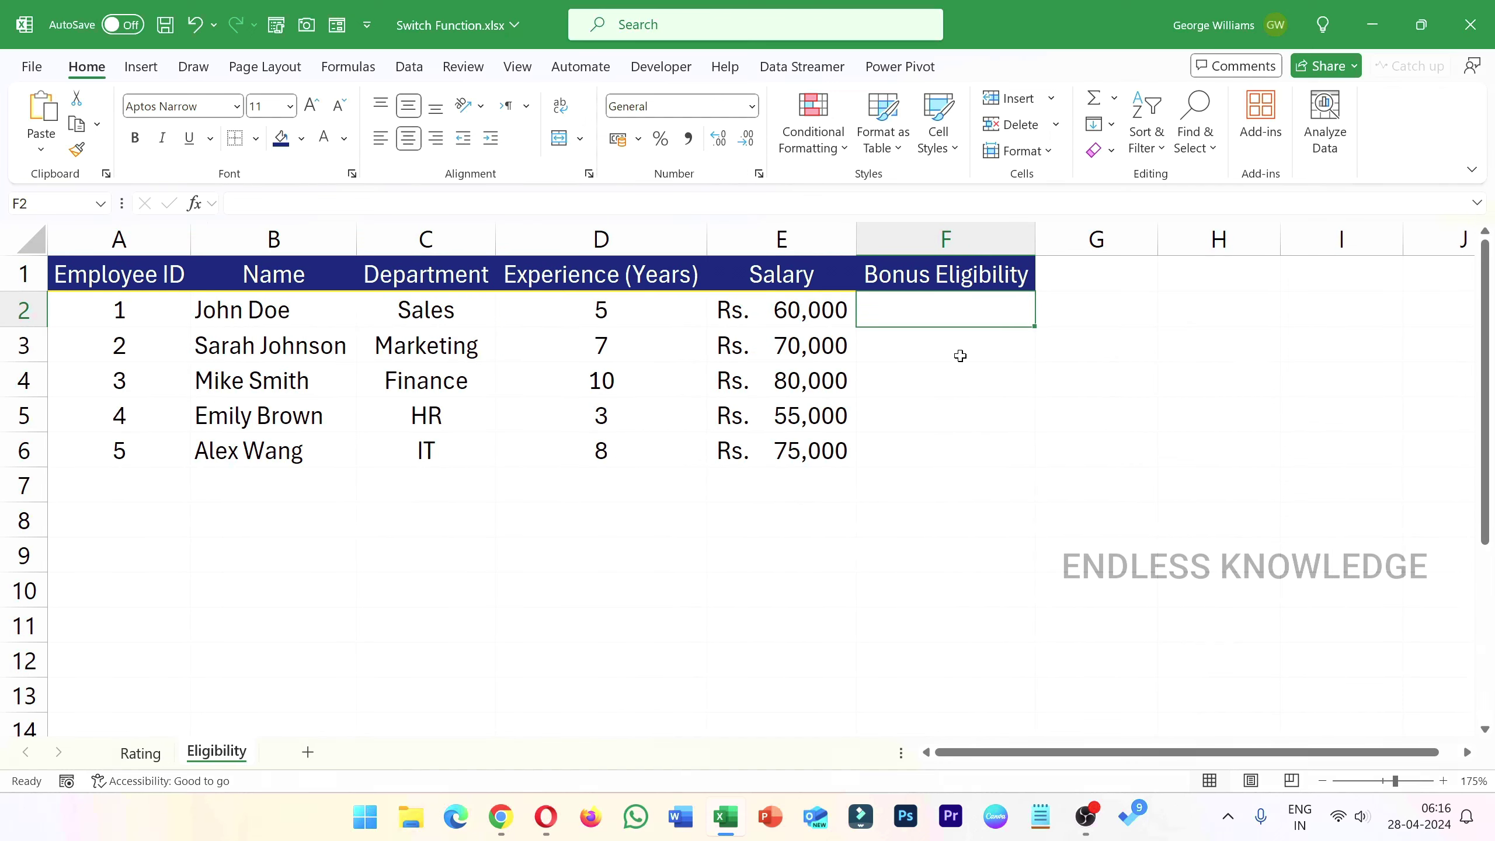
Step: Start =SWITCH( in F2, accepting SWITCH from the =sw autocomplete
{"action": "type", "text": "=sw"}
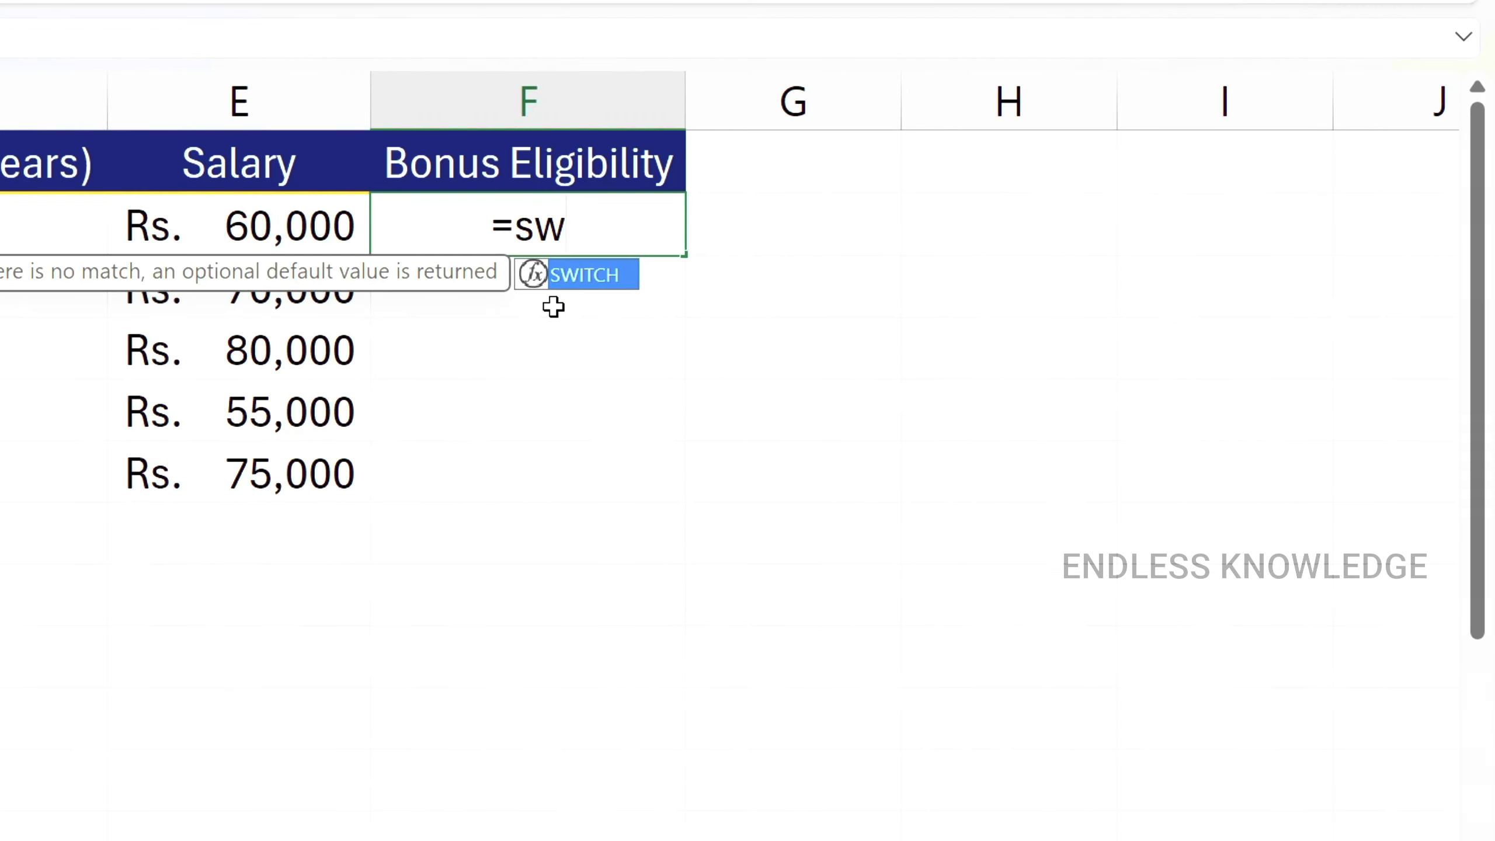
{"action": "key", "text": "Tab"}
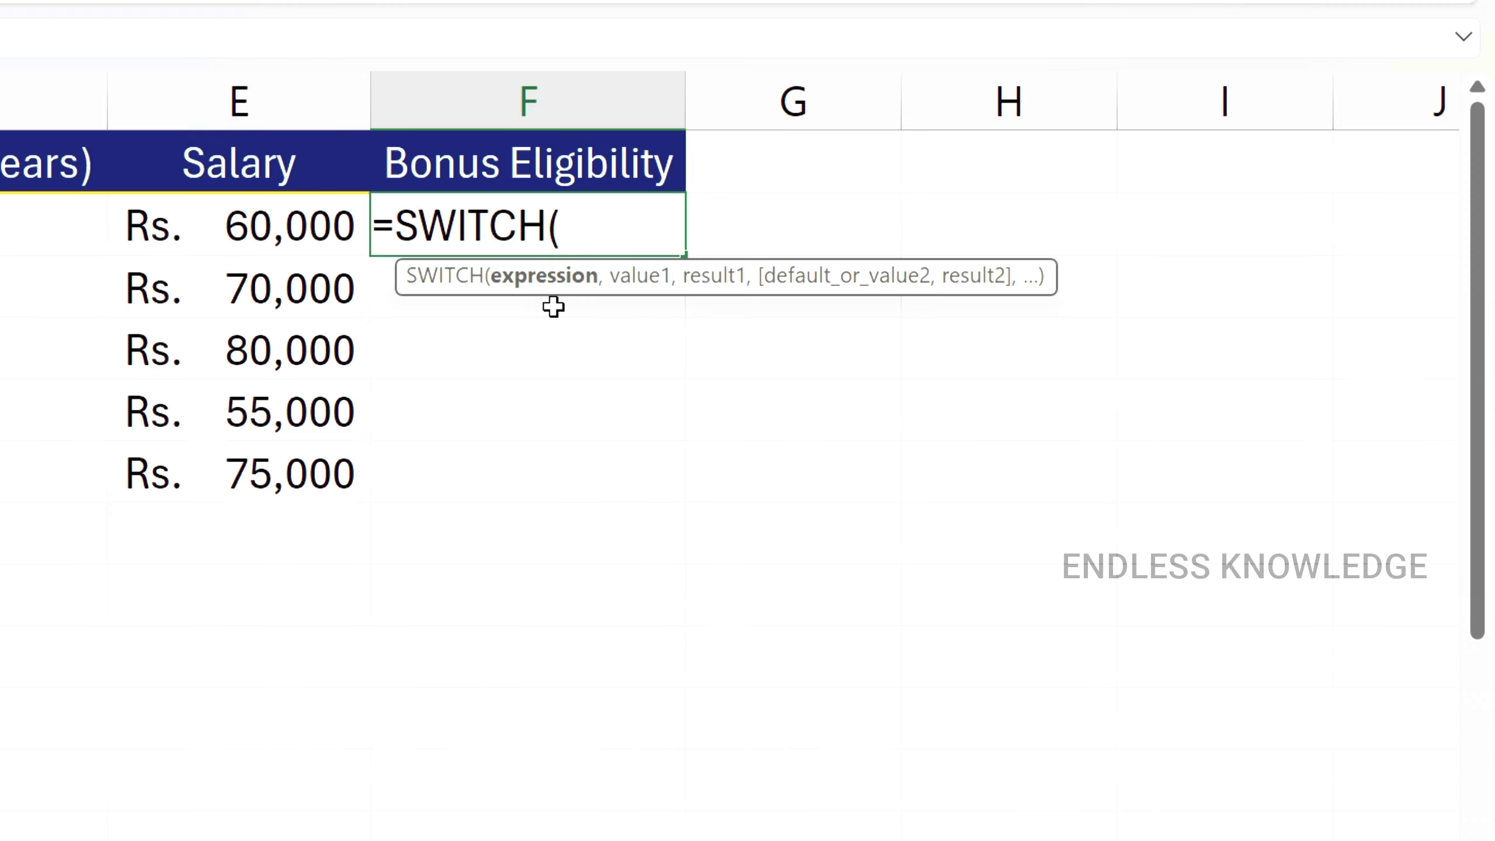
Step: Step through SWITCH's argument tooltips with trial commas, then cancel the unfinished F2 formula
{"action": "type", "text": ","}
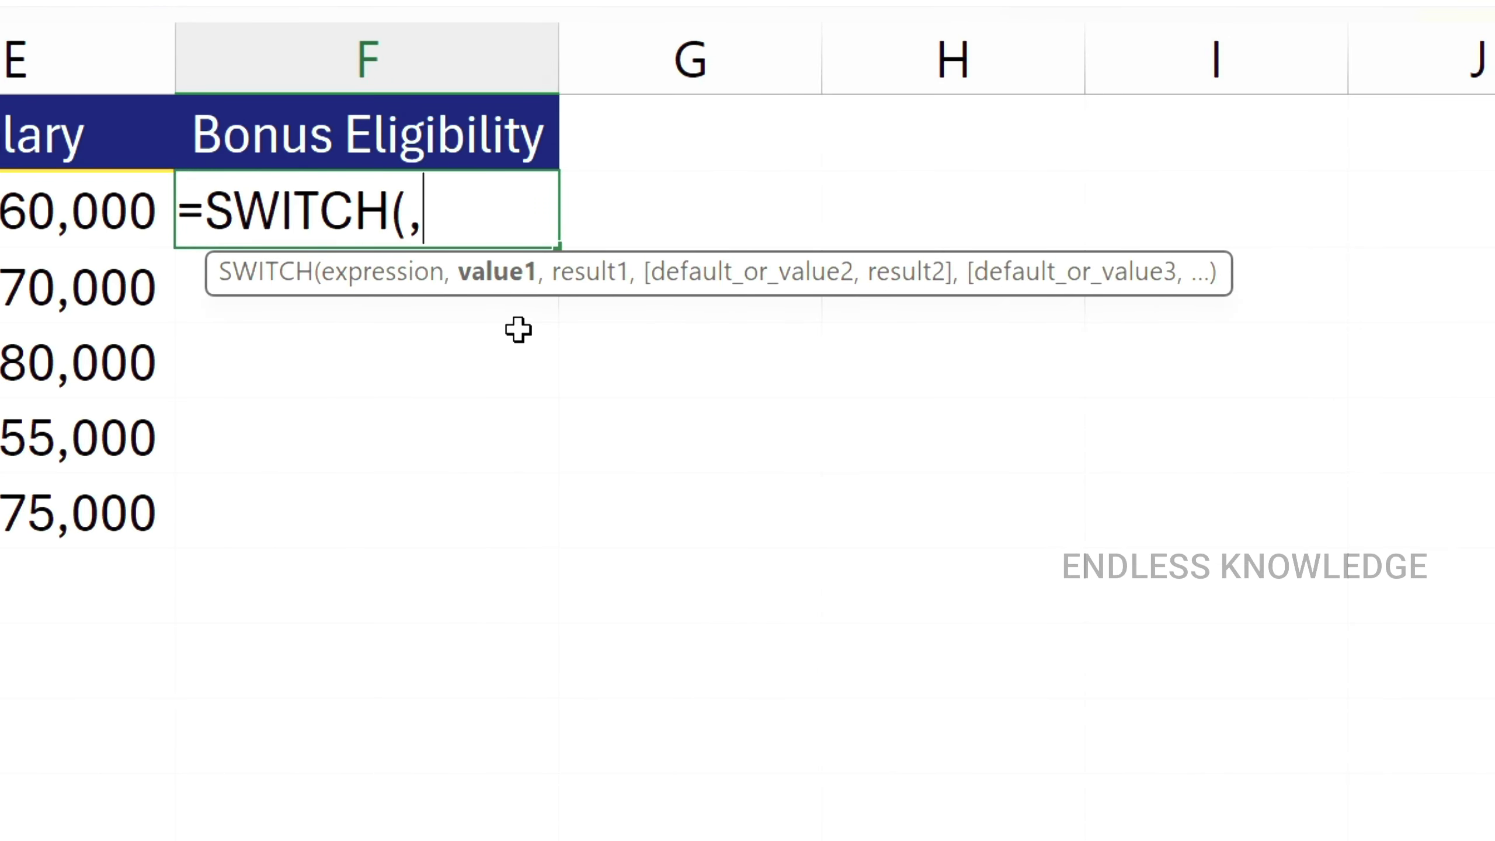
{"action": "type", "text": ","}
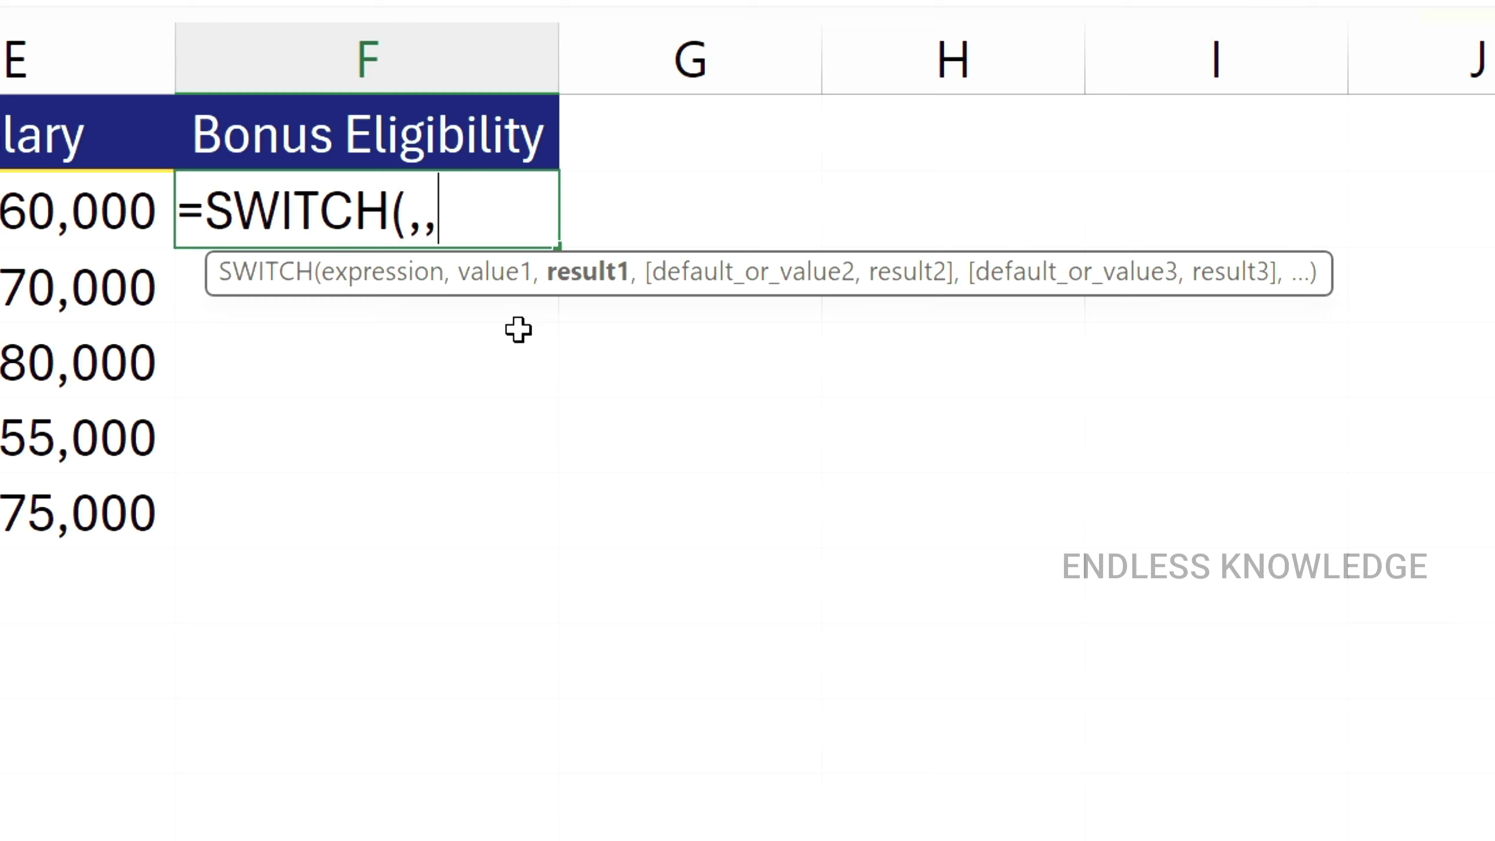
{"action": "key", "text": "BackSpace"}
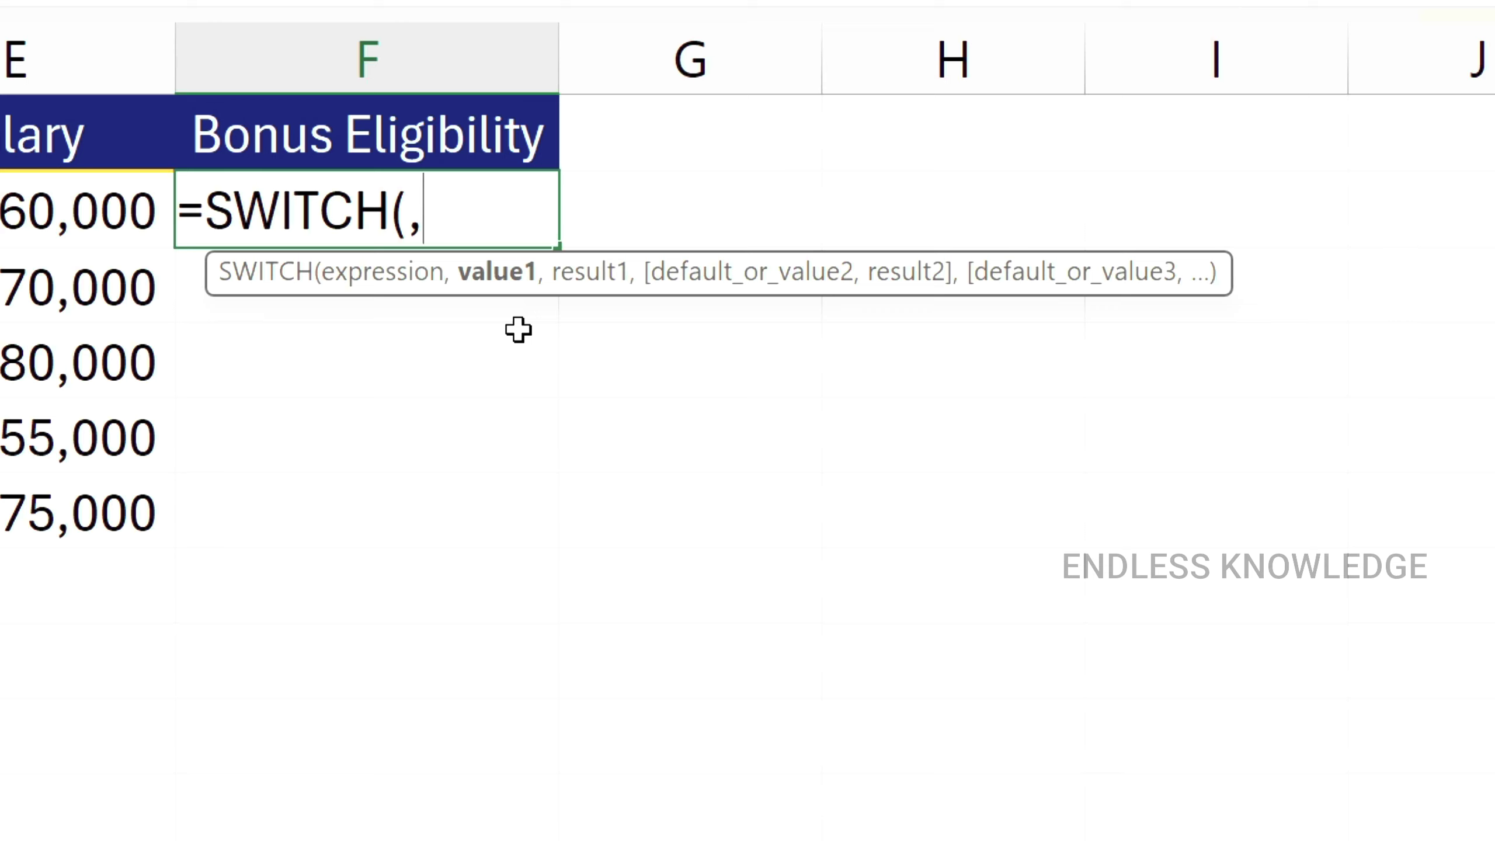
{"action": "key", "text": "BackSpace"}
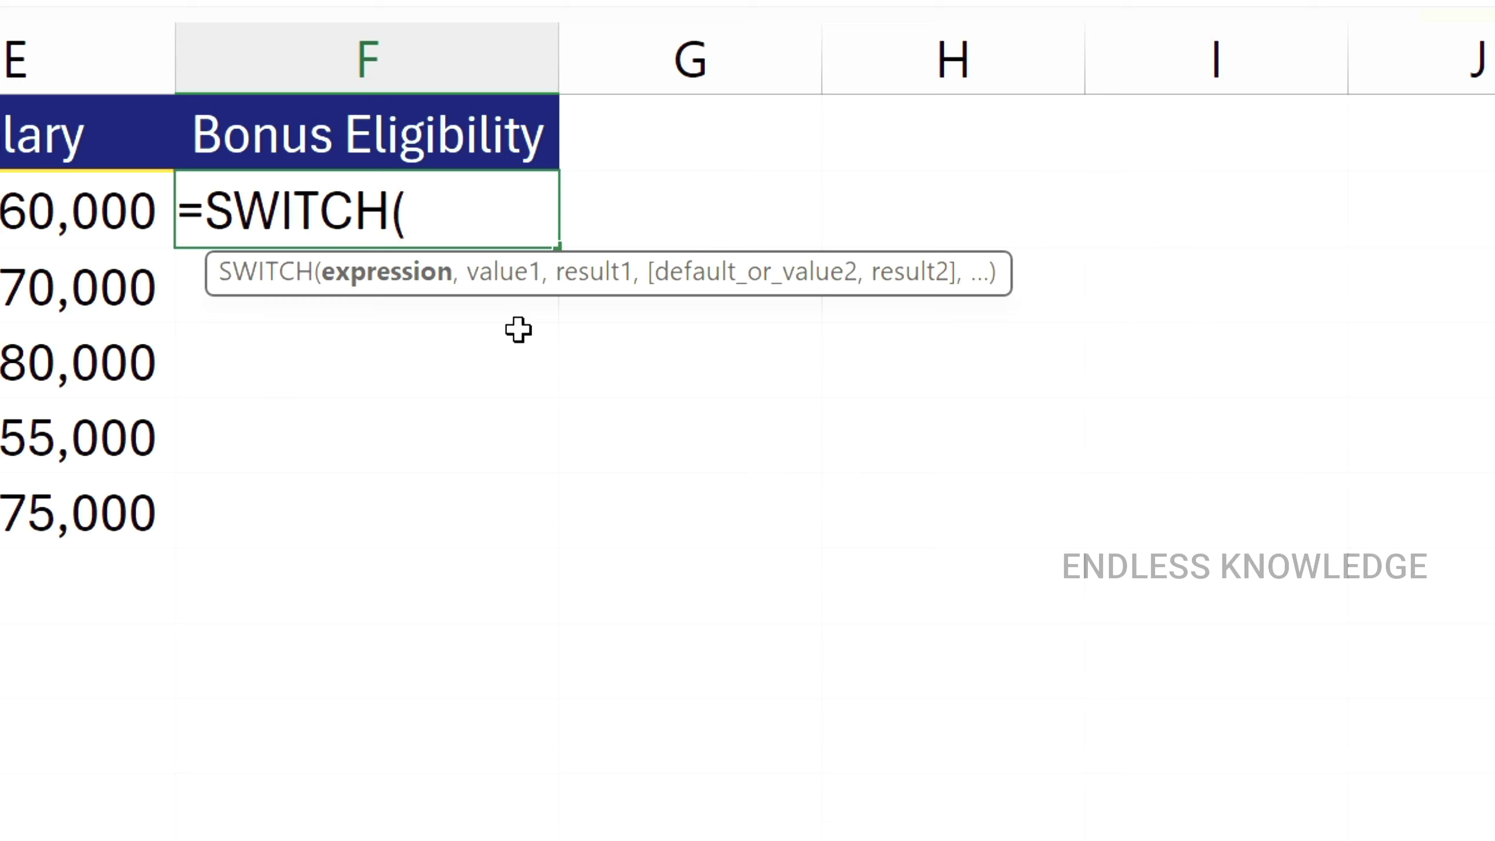
{"action": "type", "text": ","}
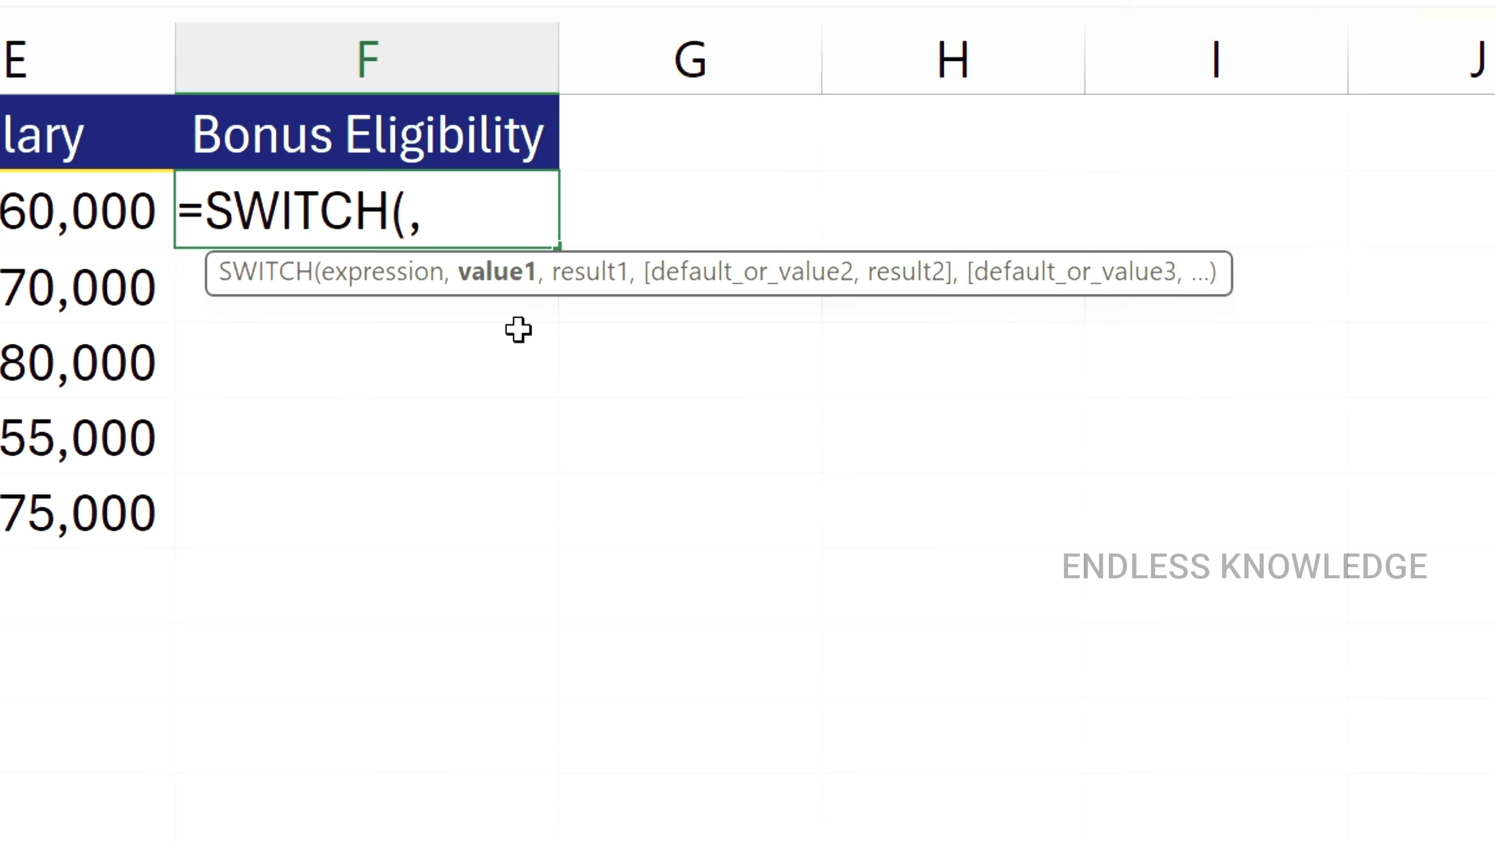
{"action": "type", "text": ","}
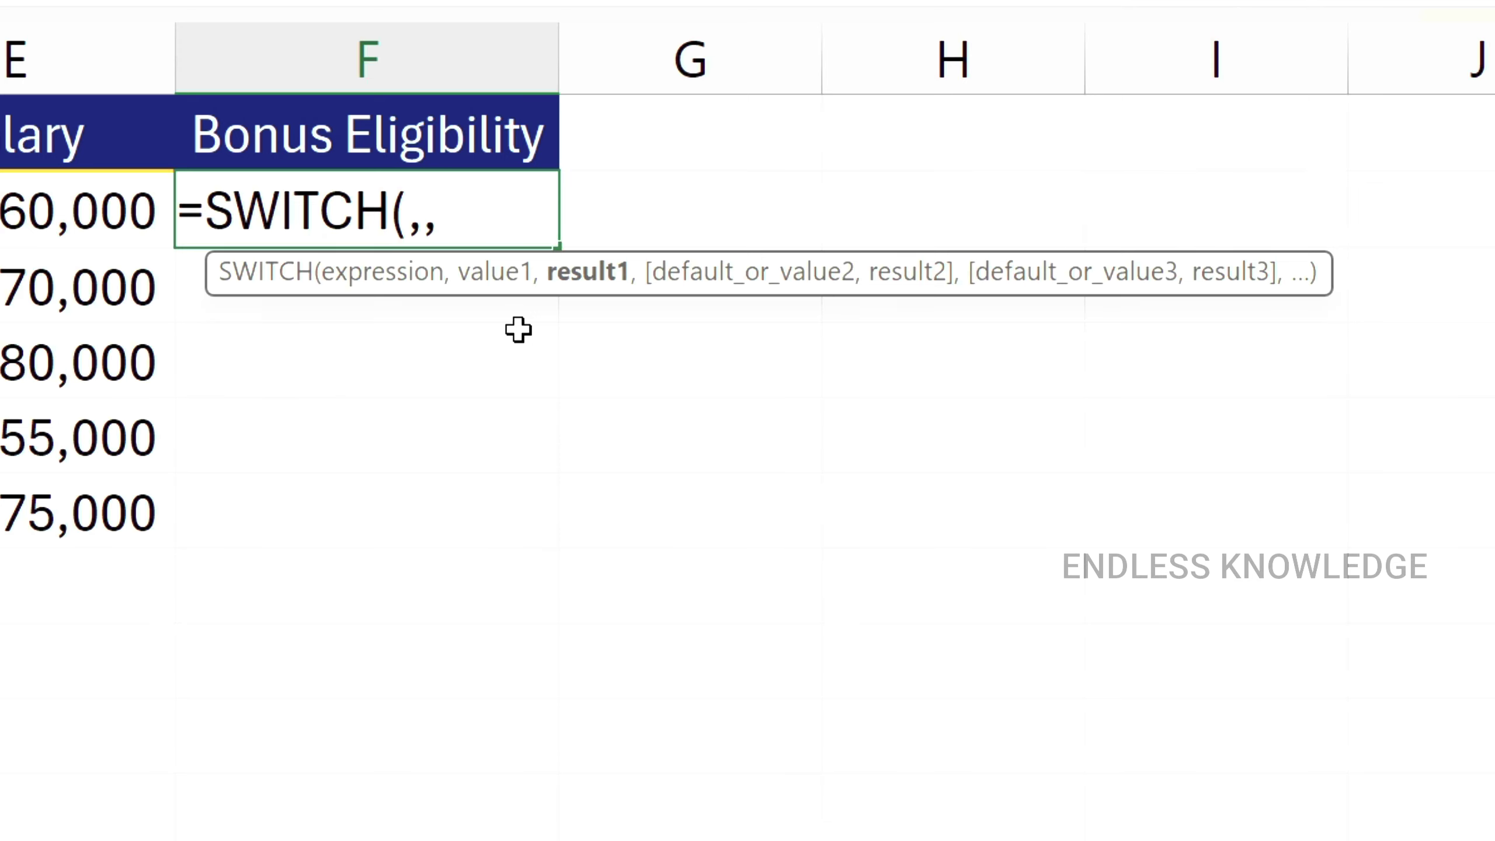
{"action": "type", "text": ","}
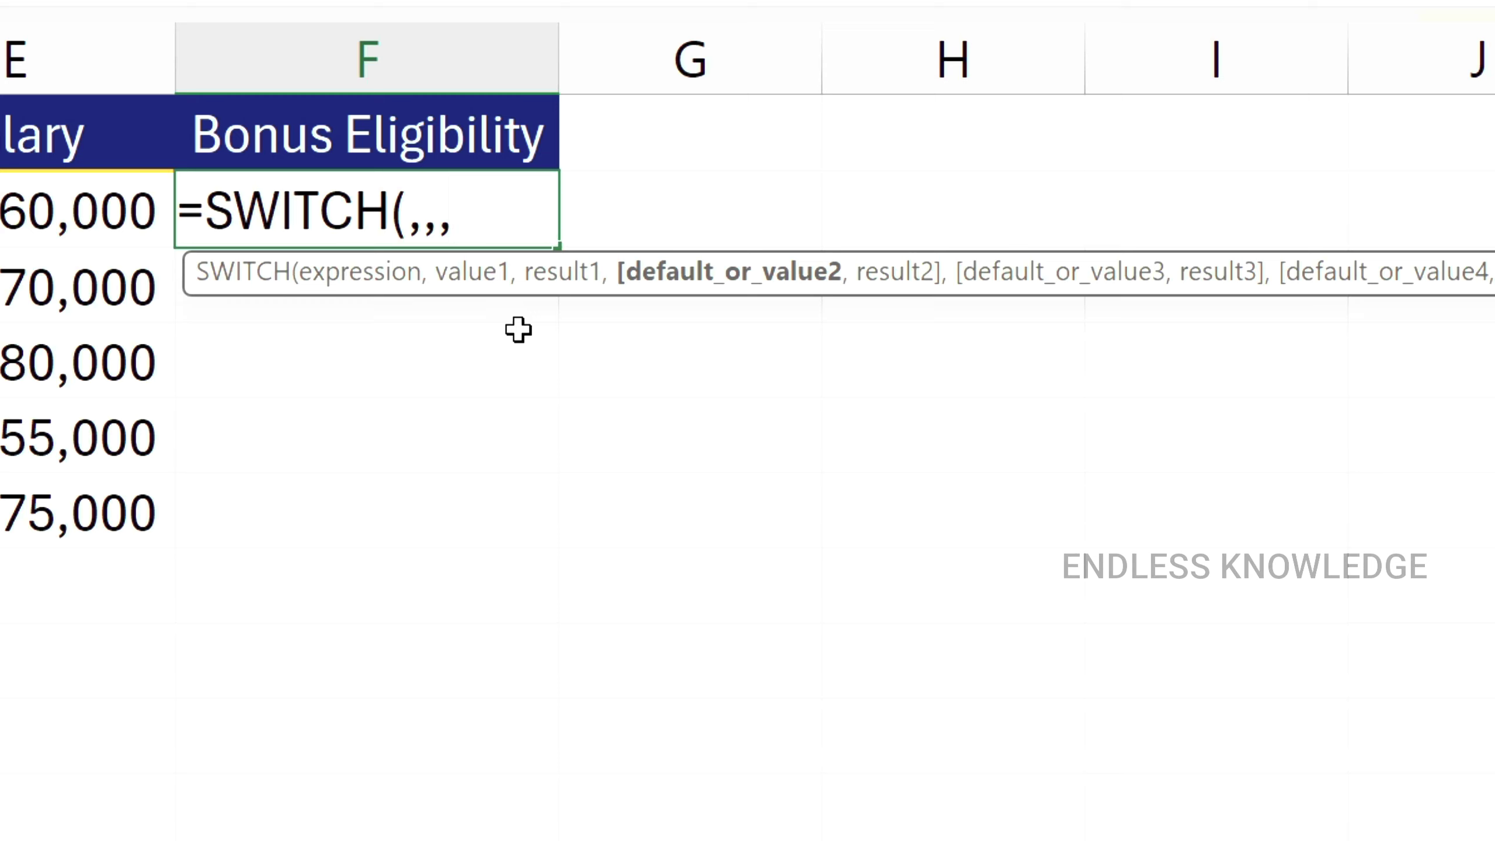
{"action": "key", "text": "Escape"}
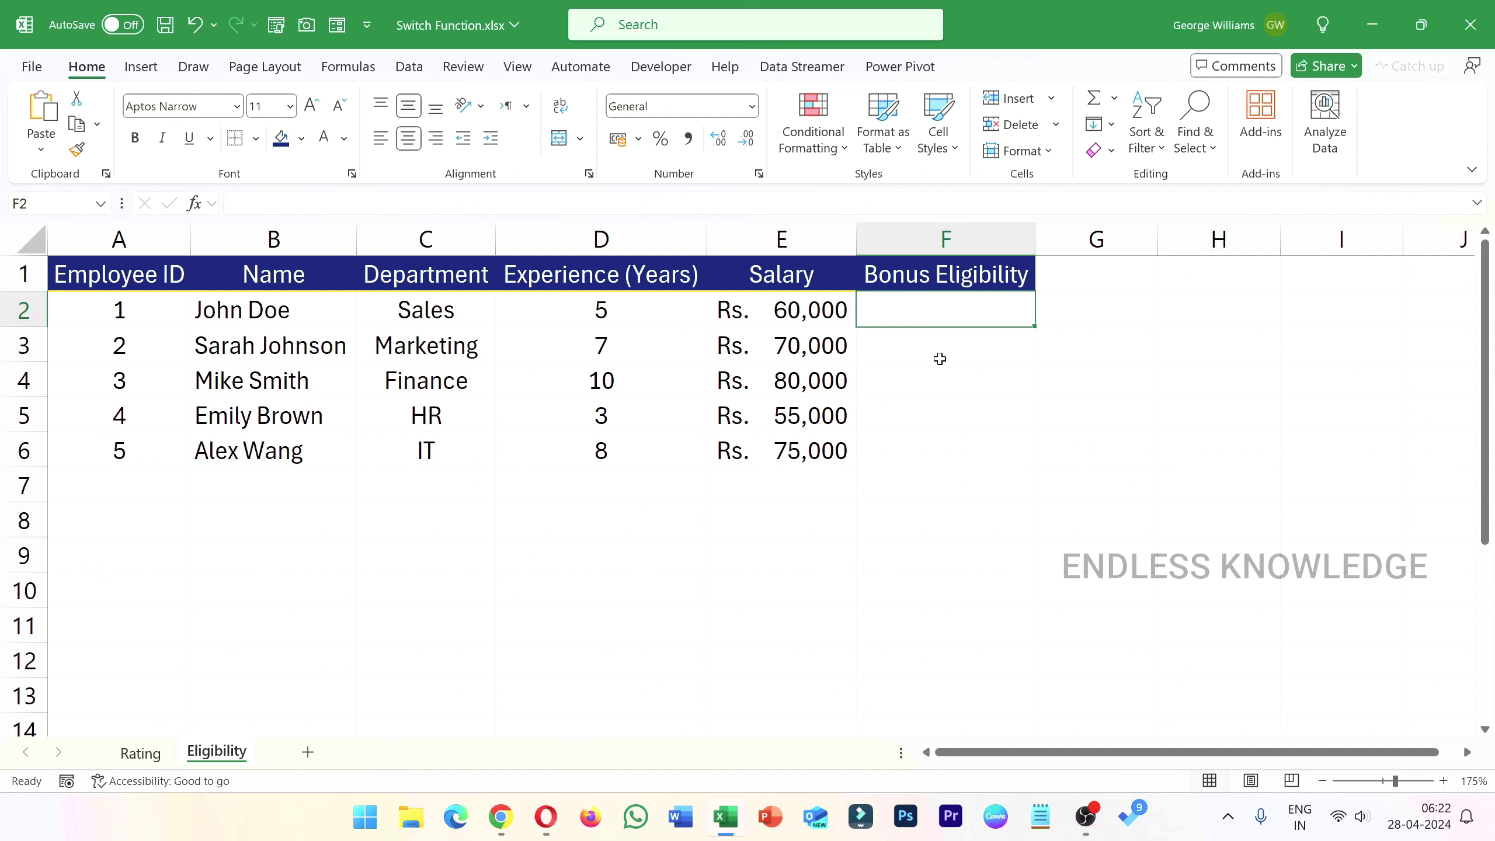
Step: Enter a fresh =SWITCH( in F2 via the =sw autocomplete
{"action": "type", "text": "=sw"}
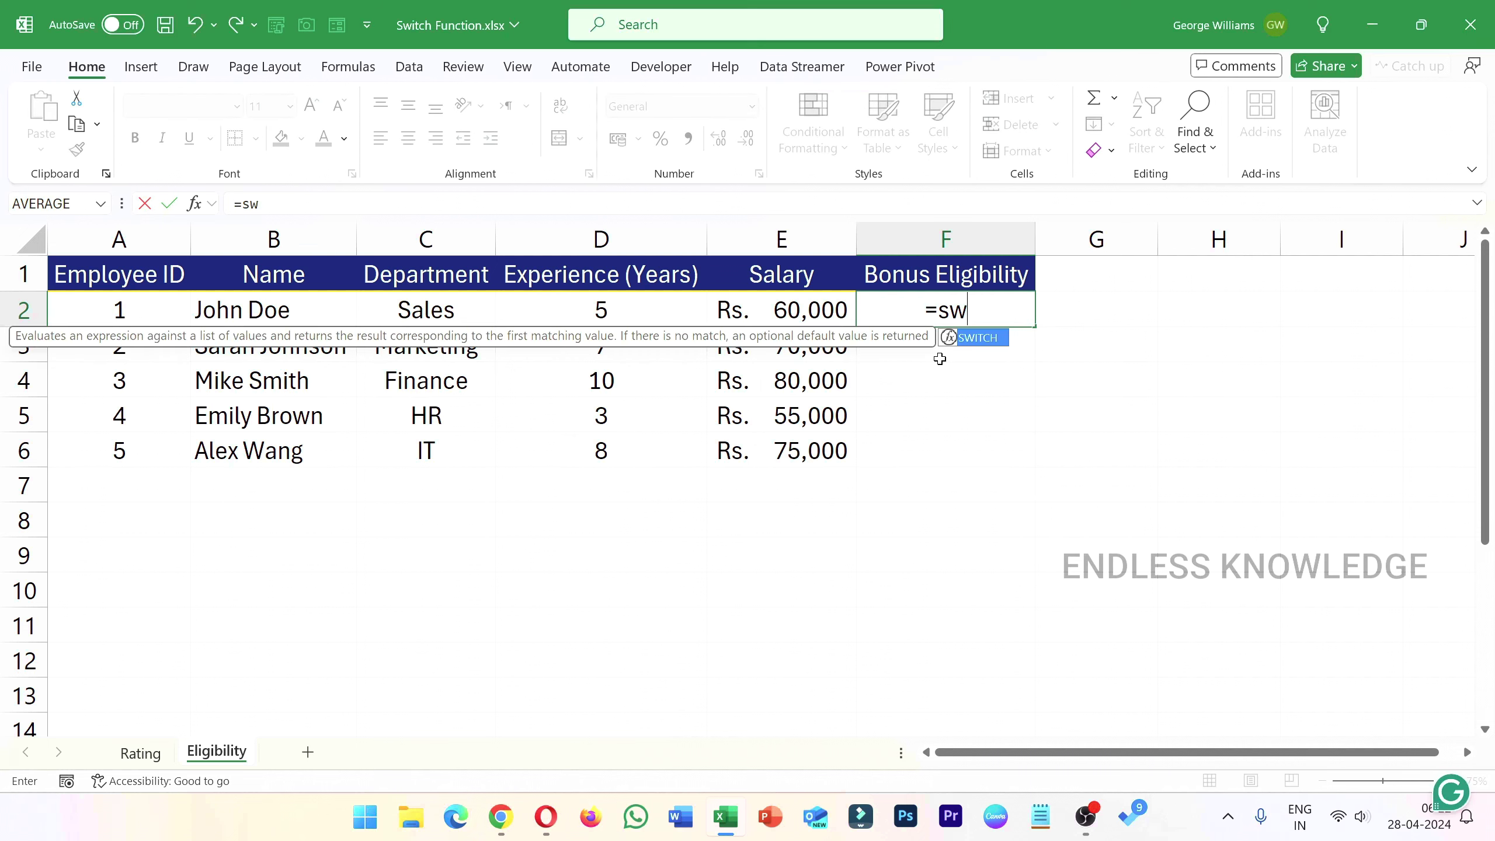
{"action": "key", "text": "Tab"}
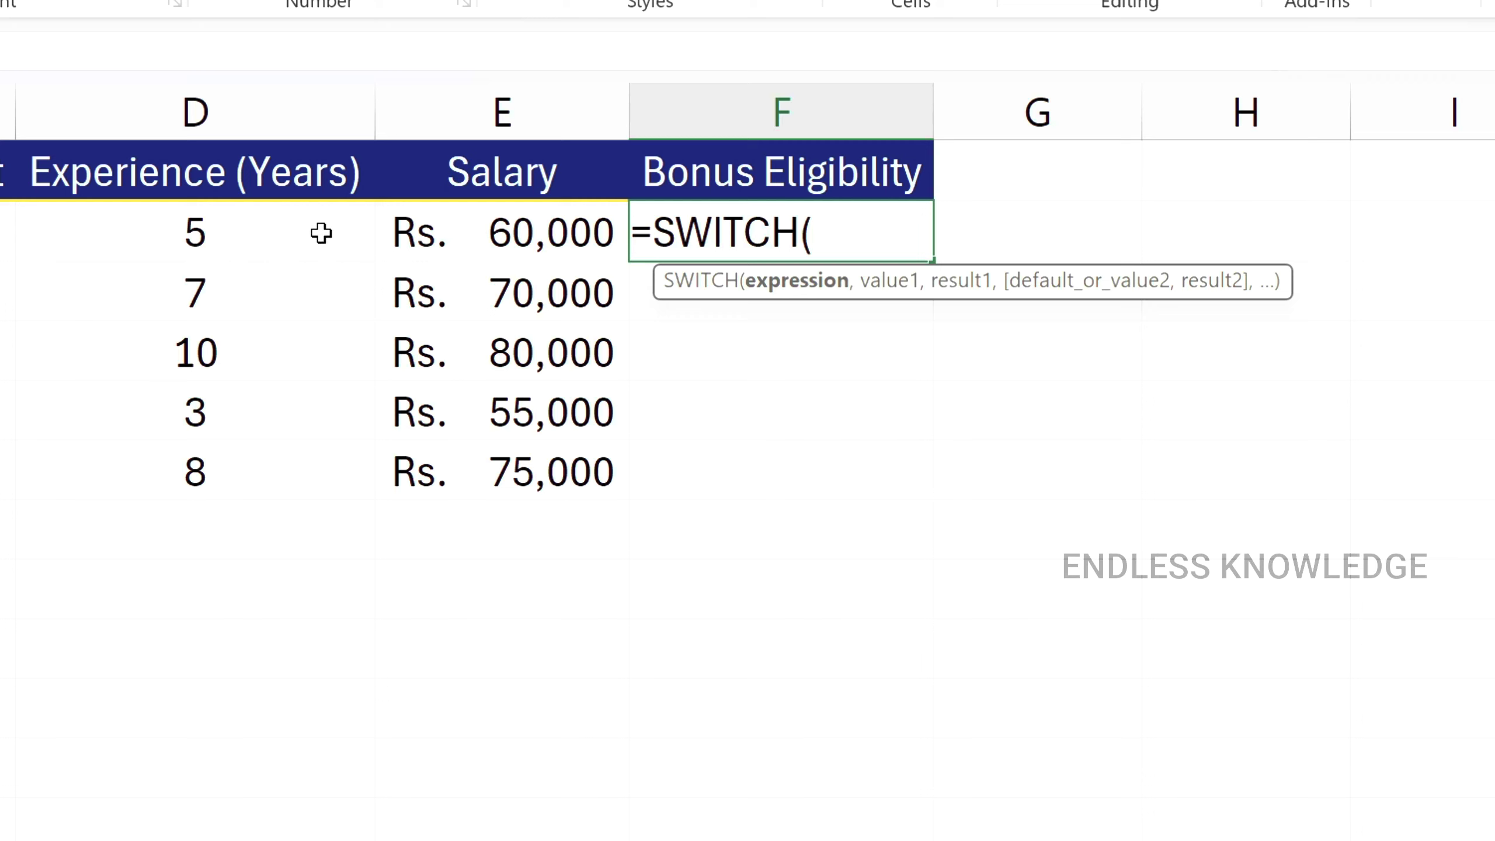
Step: Build =SWITCH(D2,5,"Eligible" in F2, testing D2's experience against 5
{"action": "left_click", "coordinate": [253, 228]}
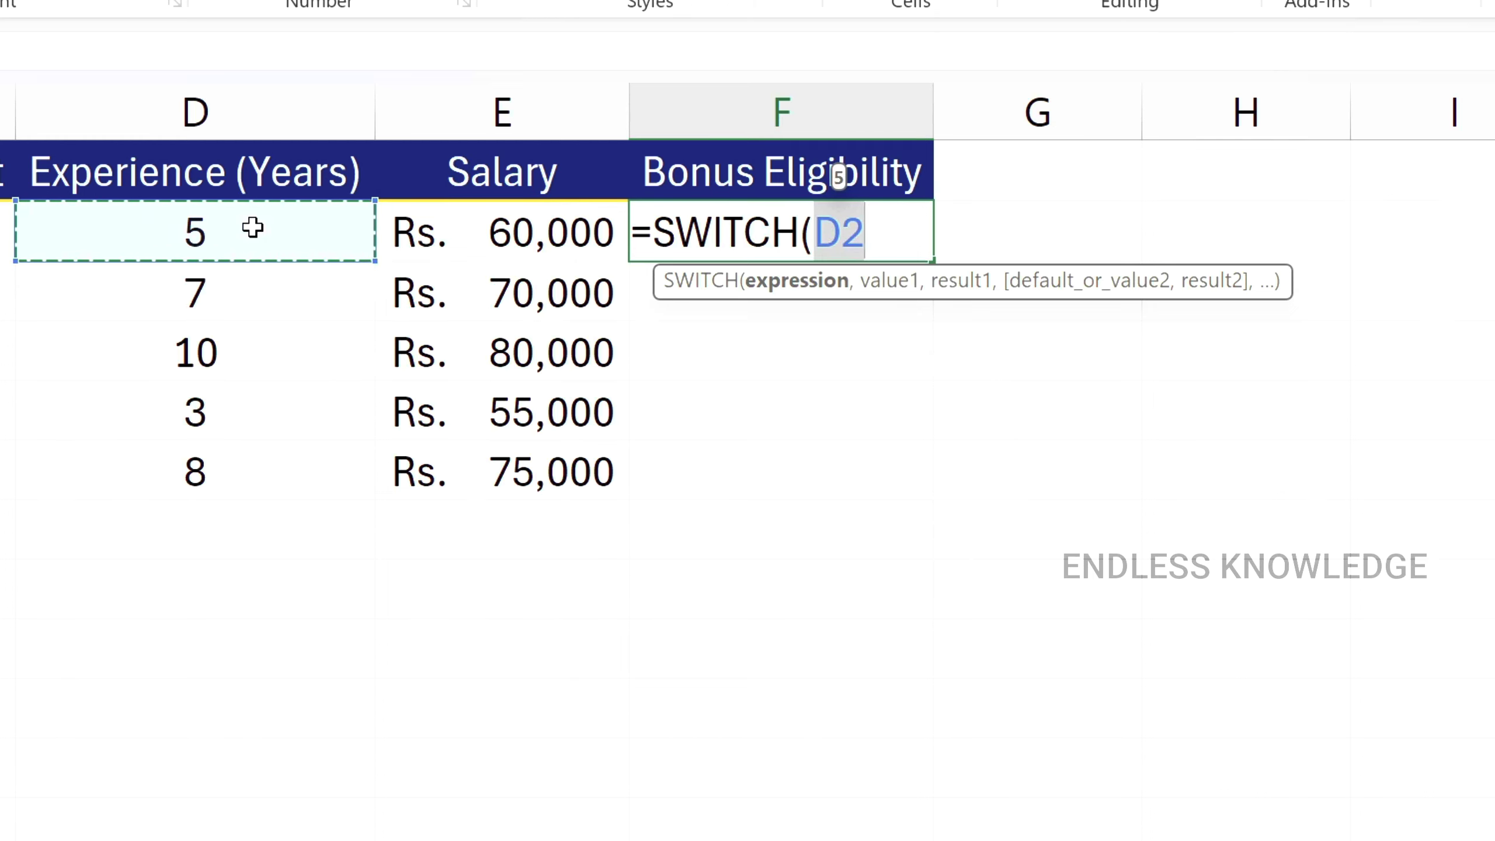
{"action": "type", "text": ","}
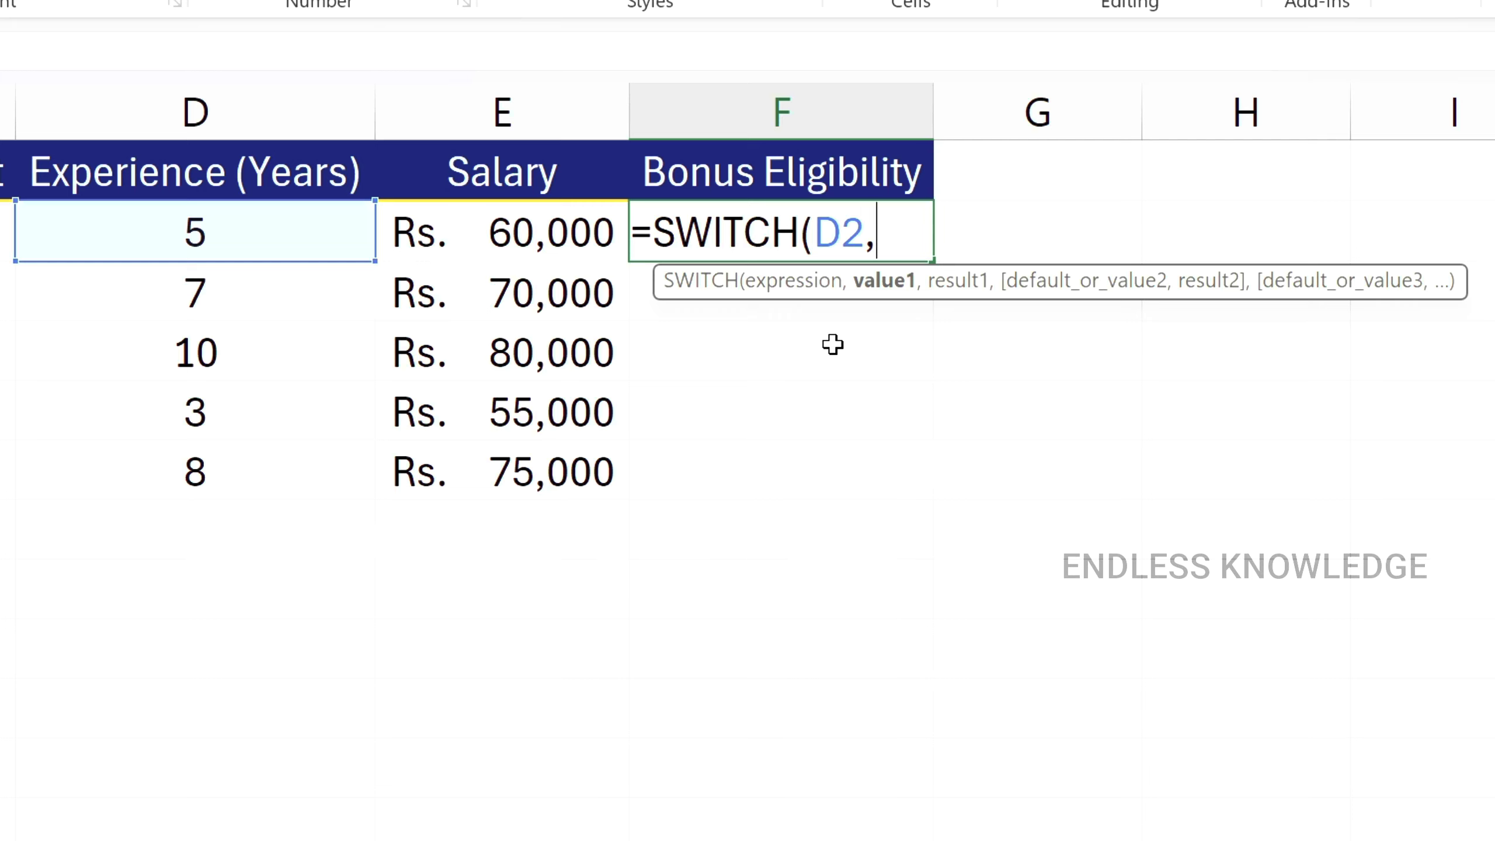
{"action": "type", "text": "5,"}
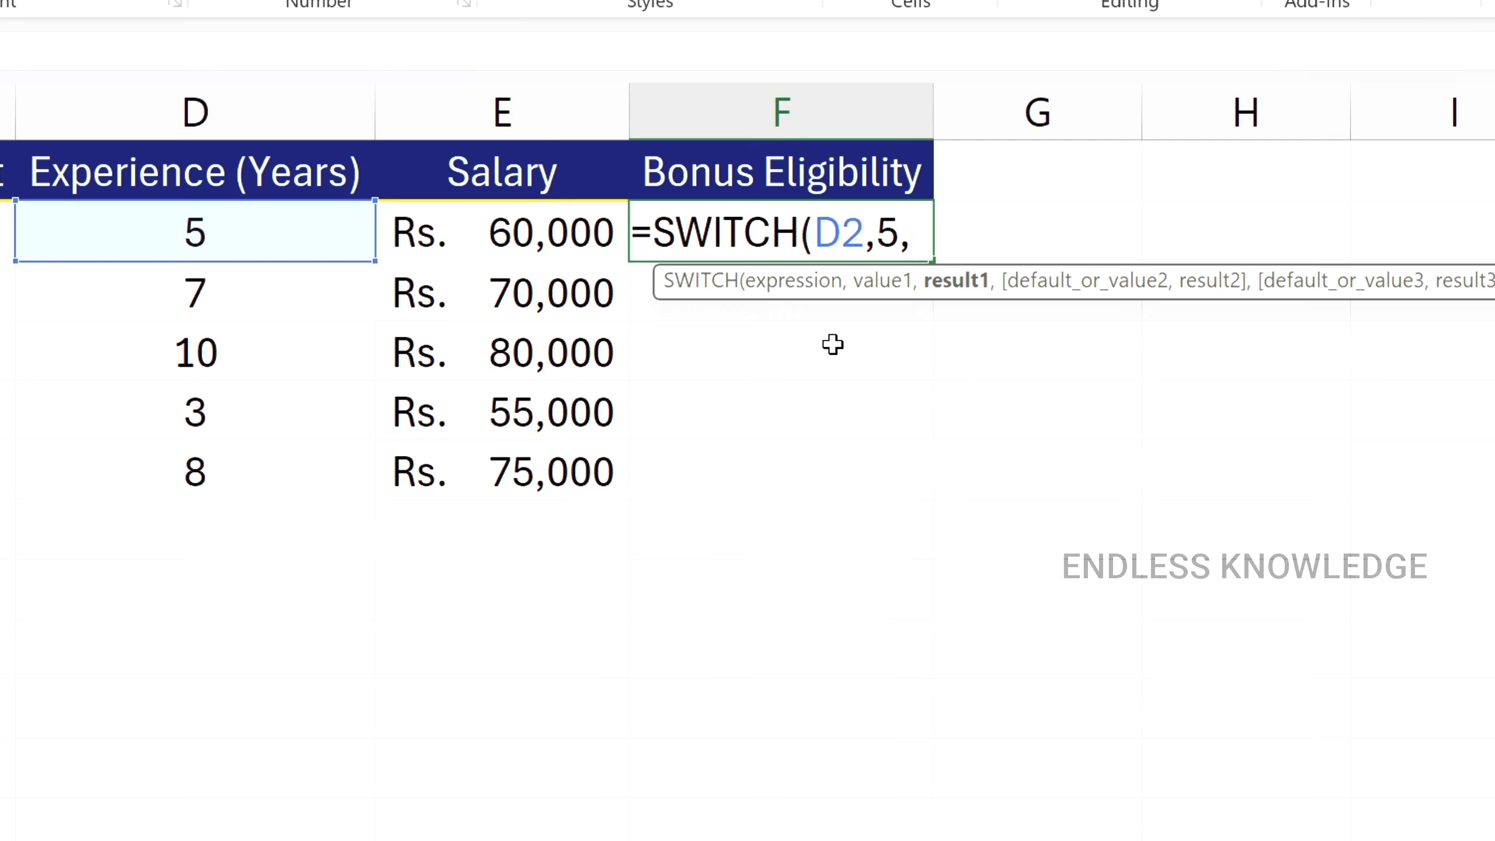
{"action": "type", "text": "\"Eligib"}
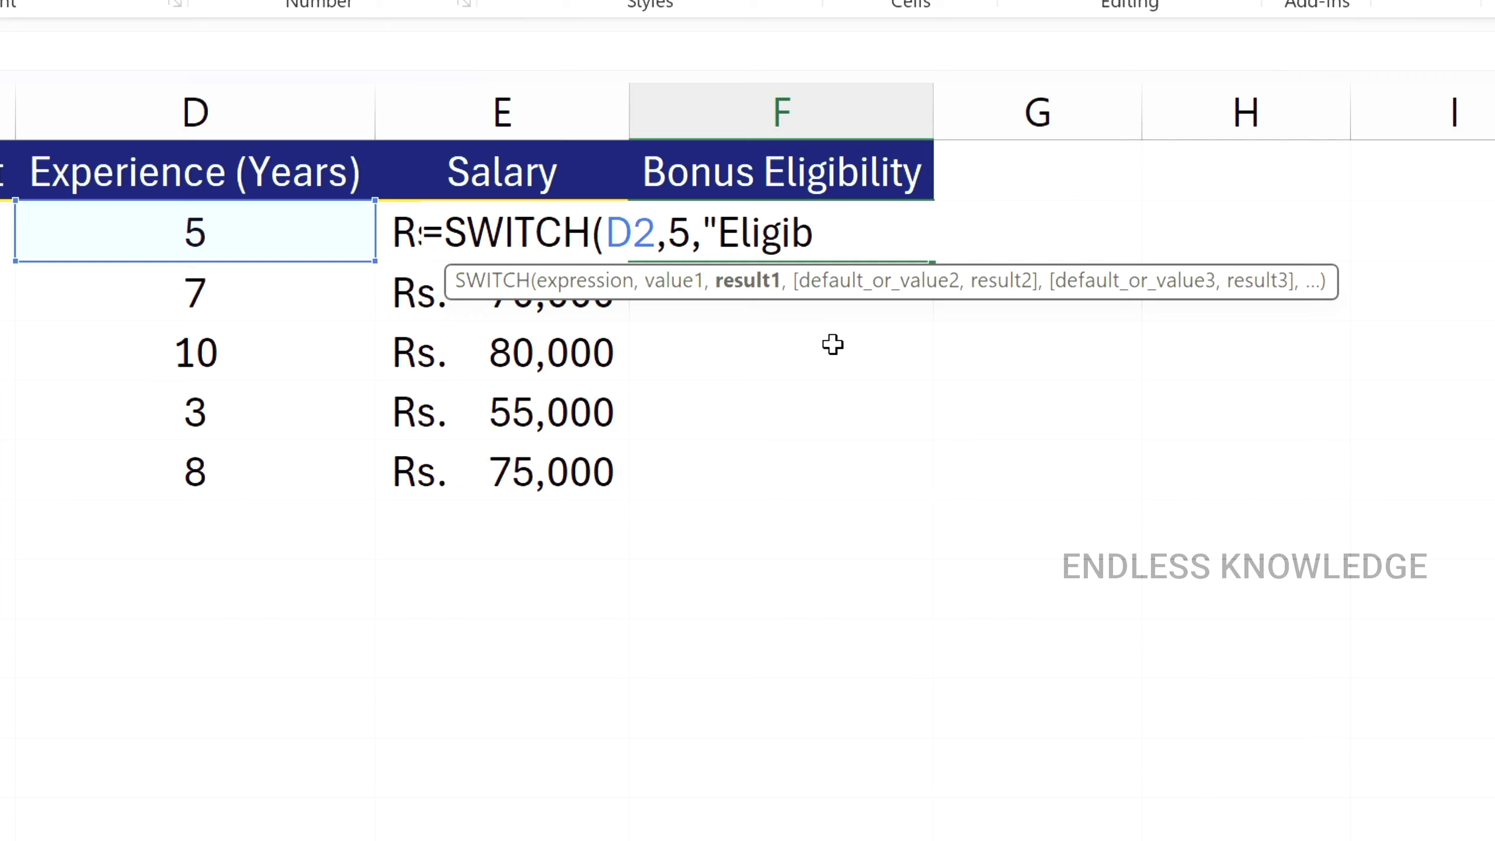
{"action": "type", "text": "le\""}
{"action": "key", "text": "shift+Left"}
{"action": "key", "text": "shift+Left"}
{"action": "key", "text": "shift+Left"}
{"action": "key", "text": "shift+Left"}
{"action": "key", "text": "shift+Left"}
{"action": "key", "text": "shift+Left"}
{"action": "key", "text": "shift+Left"}
{"action": "key", "text": "shift+Left"}
{"action": "key", "text": "shift+Left"}
{"action": "key", "text": "shift+Left"}
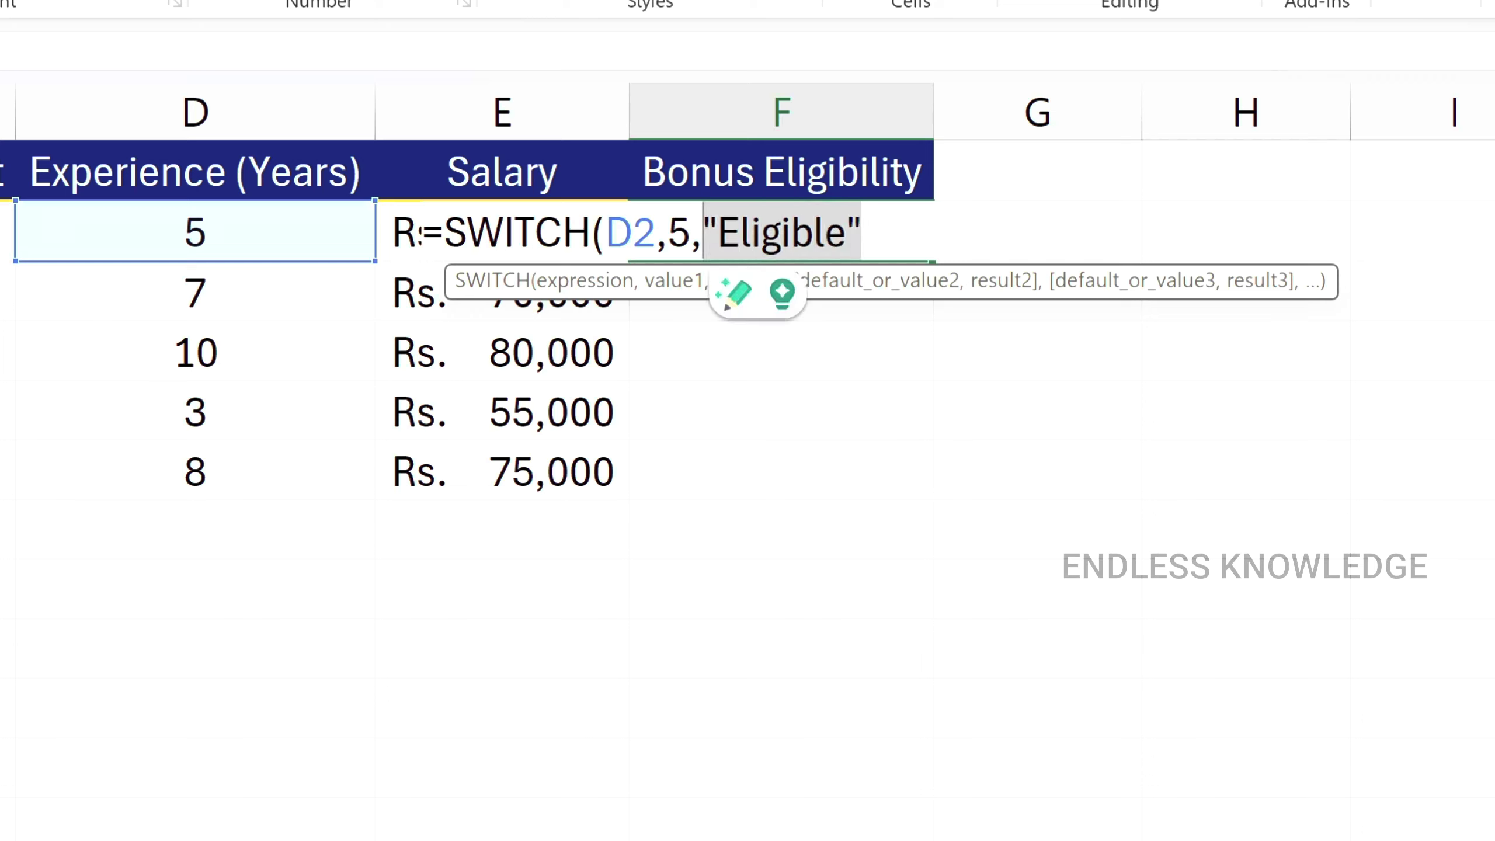
{"action": "key", "text": "Right"}
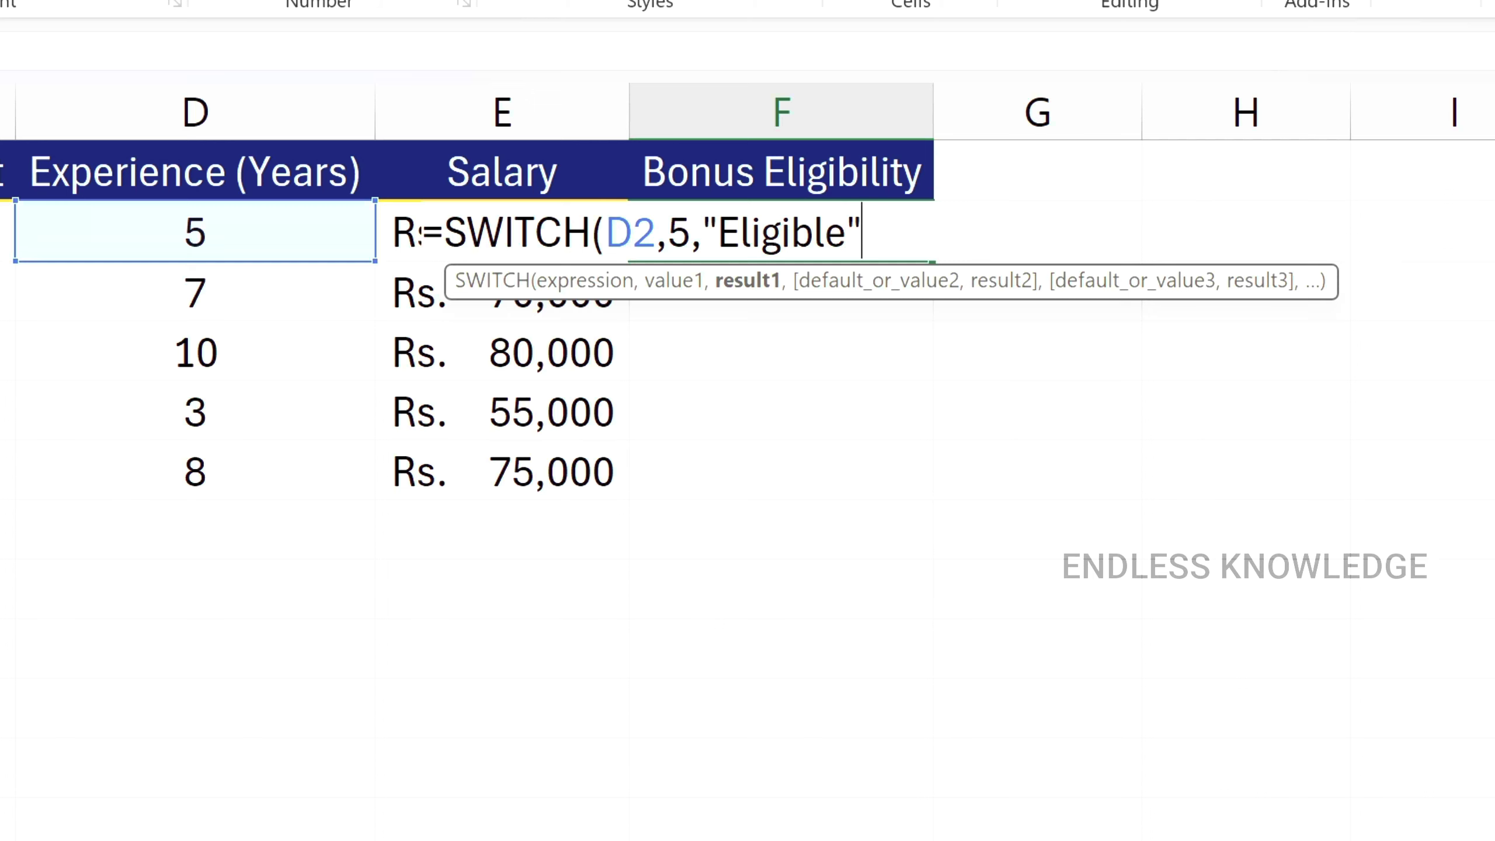
Step: Add cases 6 through 10 returning "Eligible" plus a "Not Eligible" default, and enter the formula
{"action": "type", "text": ","}
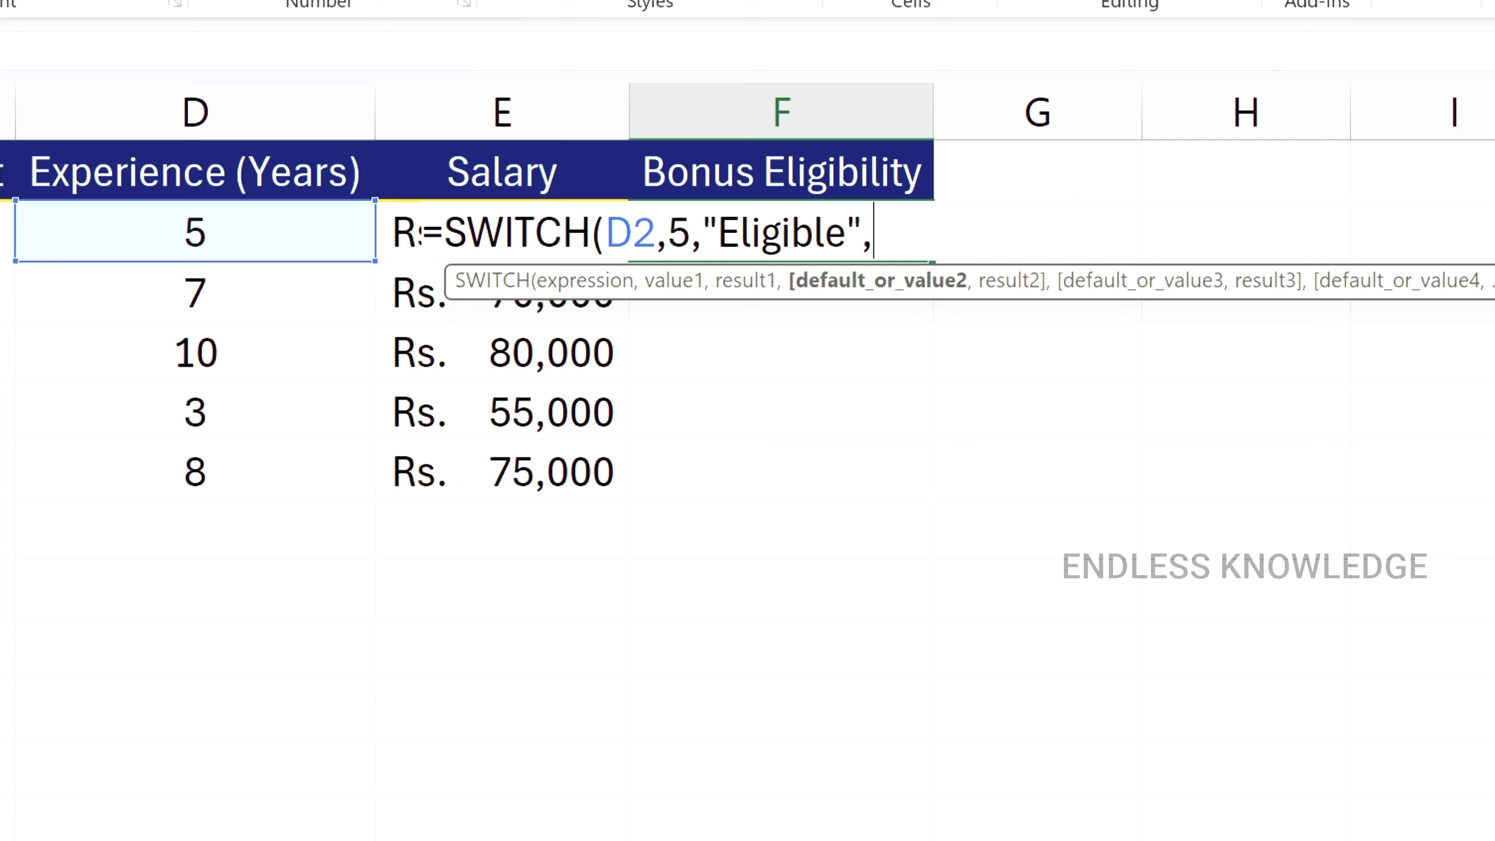
{"action": "type", "text": "6,"}
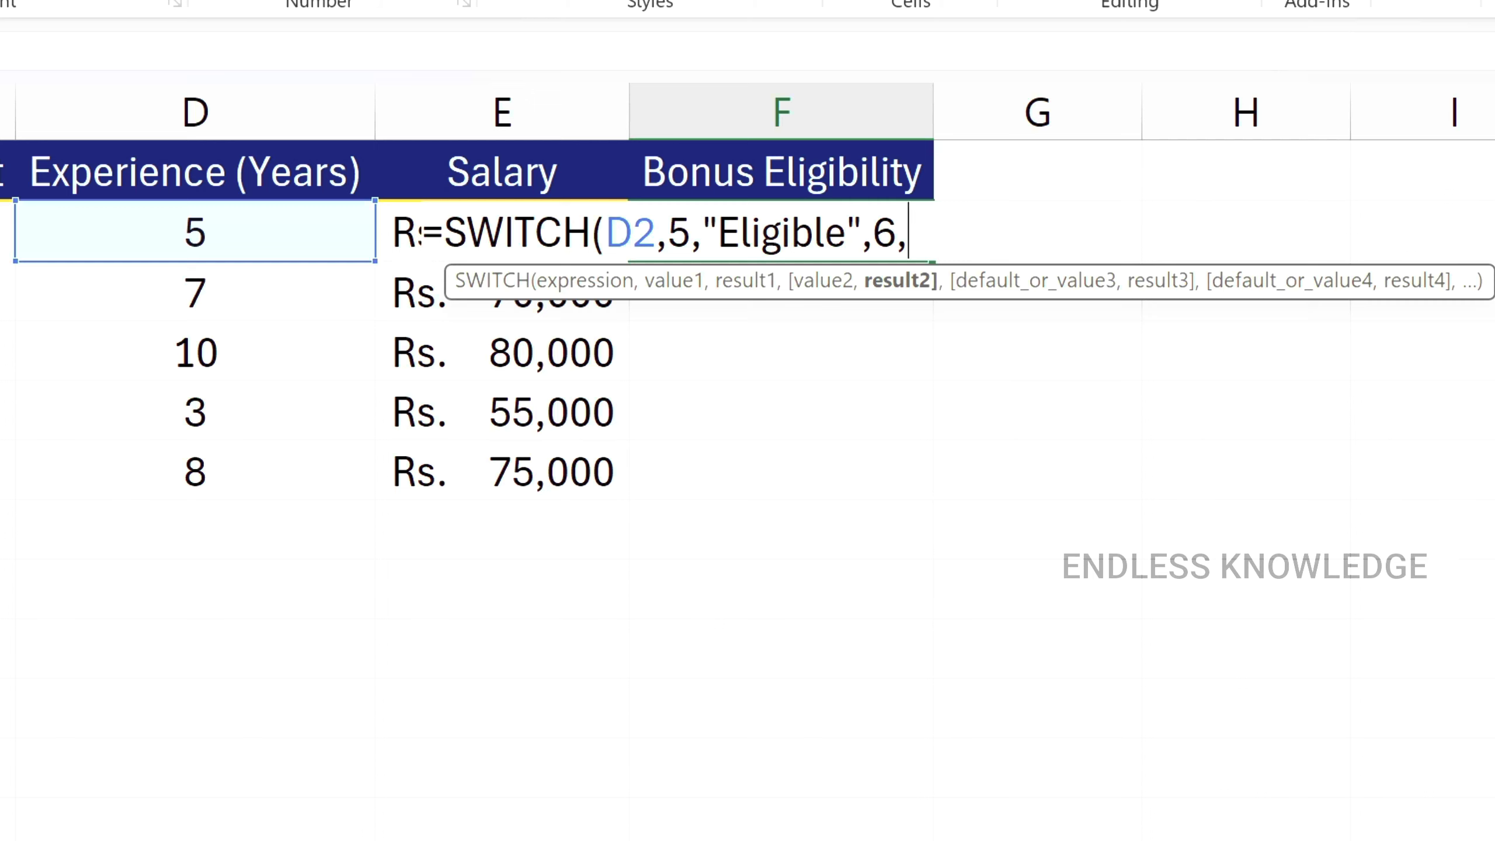
{"action": "type", "text": "\"Eligible\""}
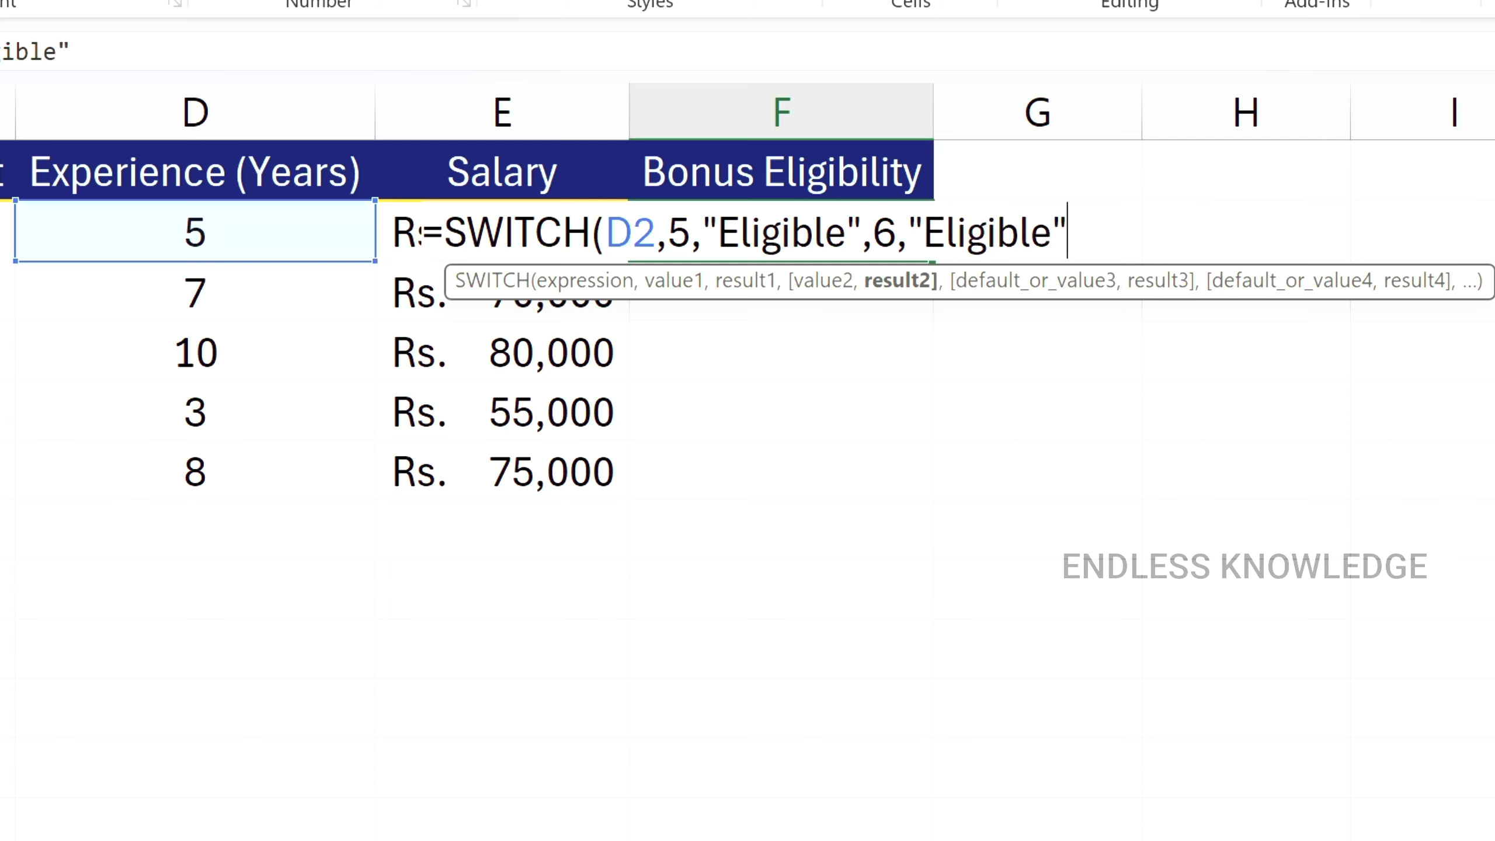
{"action": "type", "text": ","}
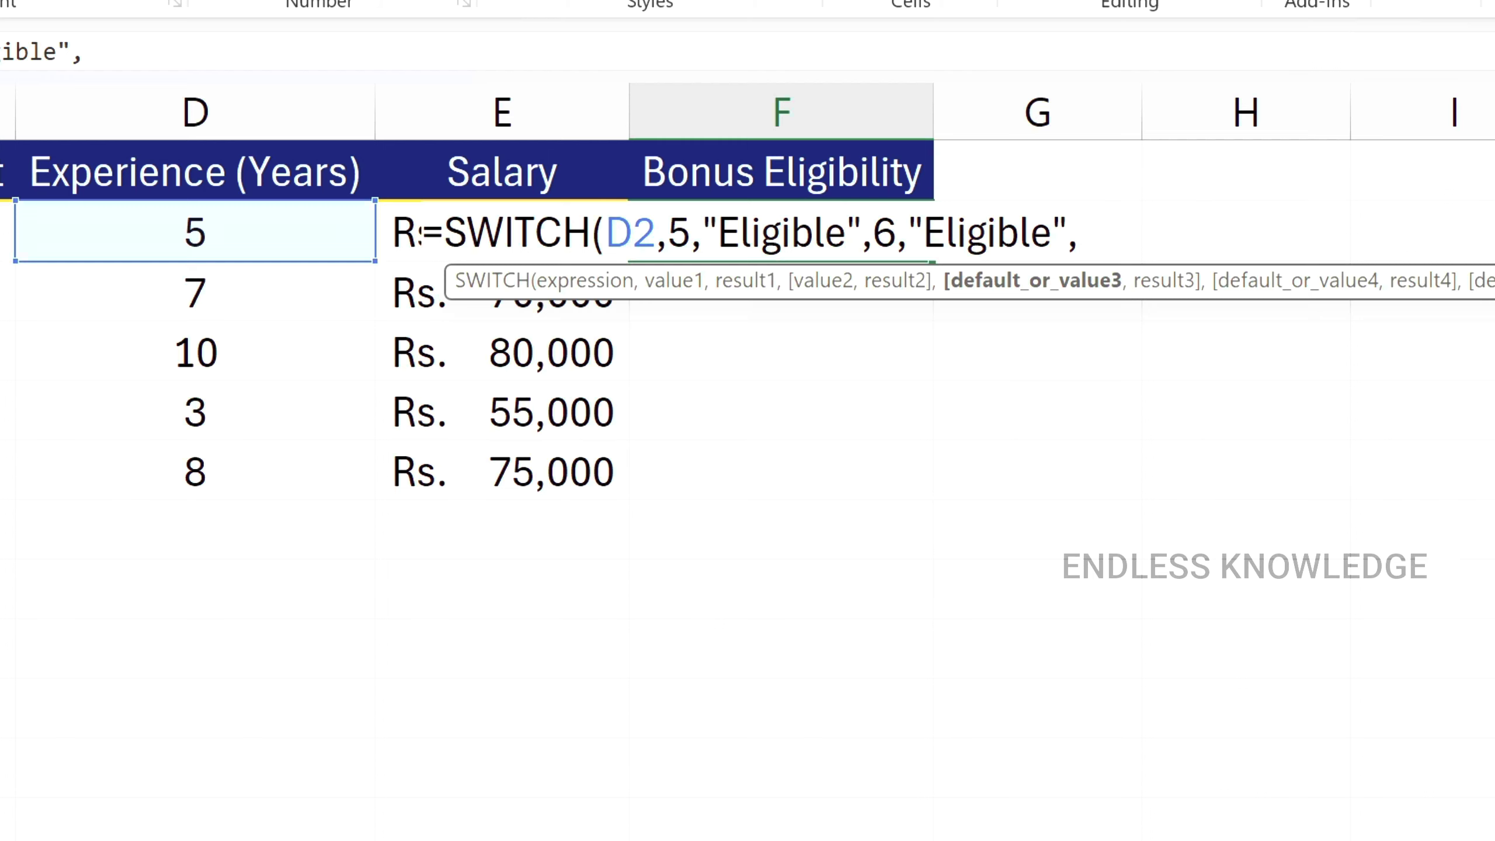
{"action": "type", "text": "7,"}
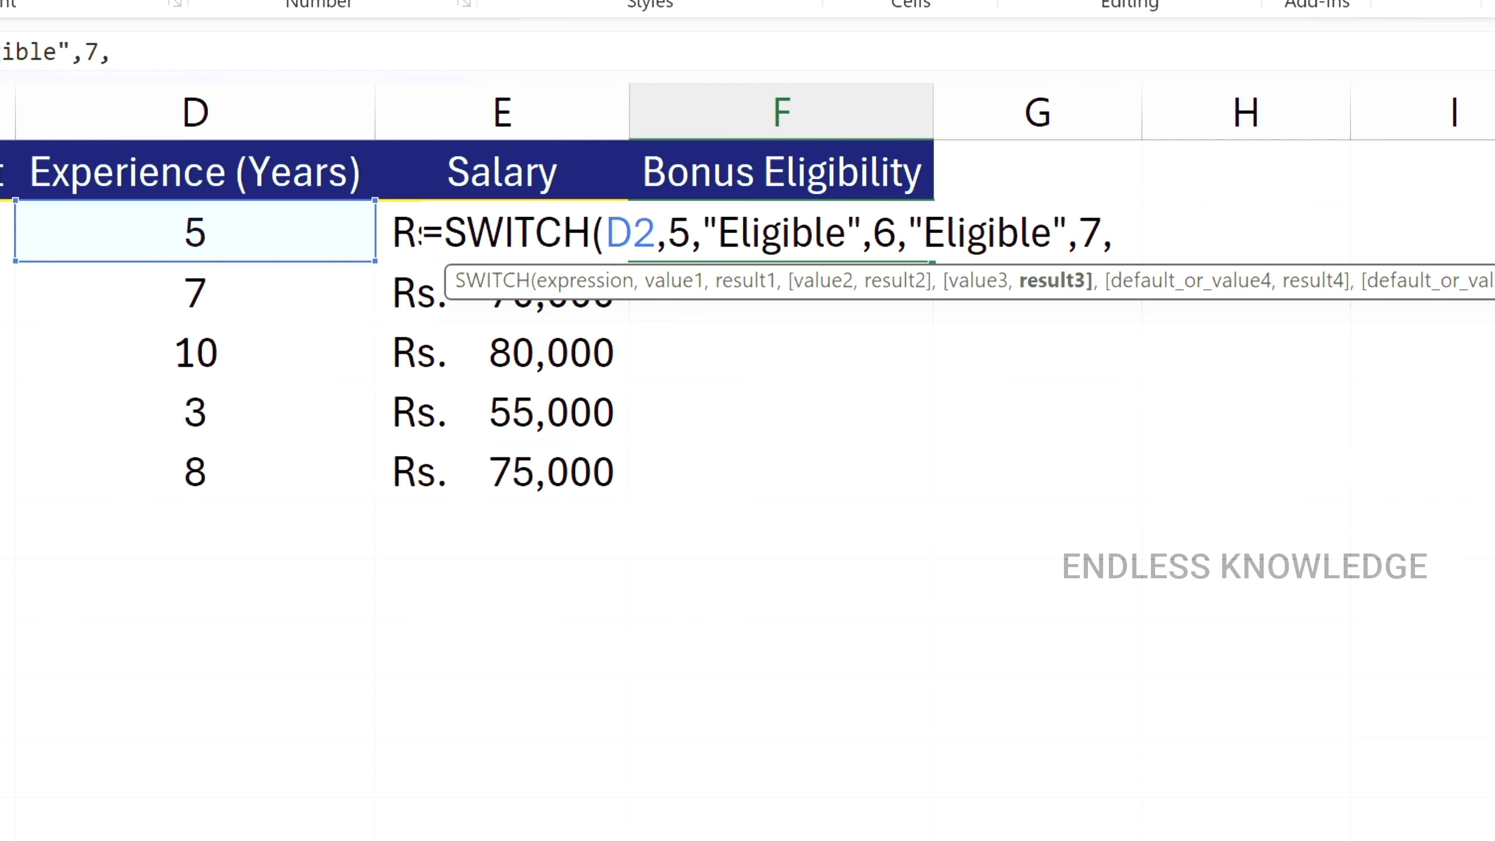
{"action": "type", "text": "\"Eligible\",8"}
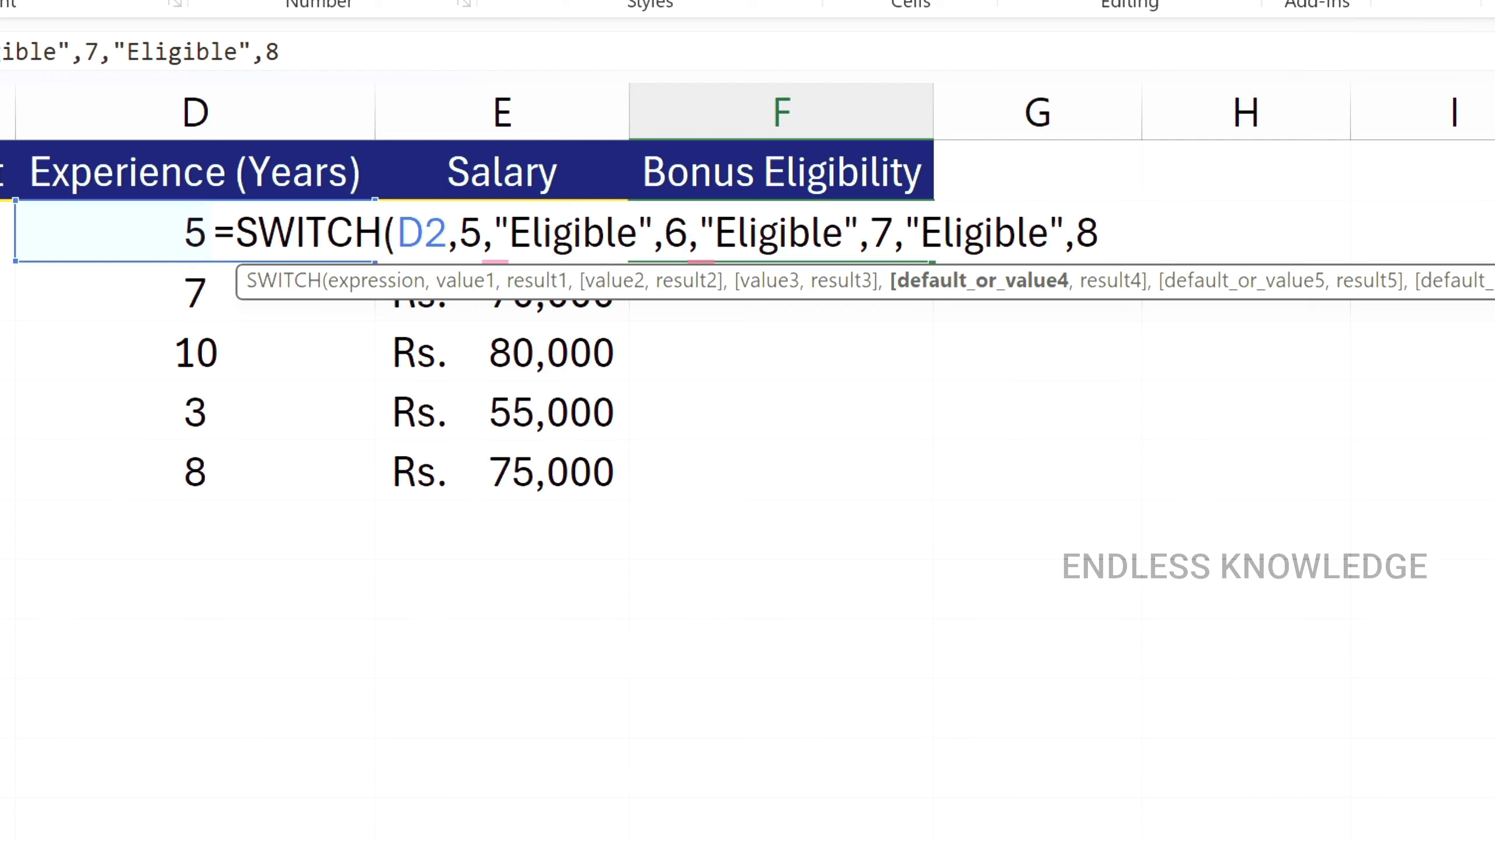
{"action": "type", "text": ","}
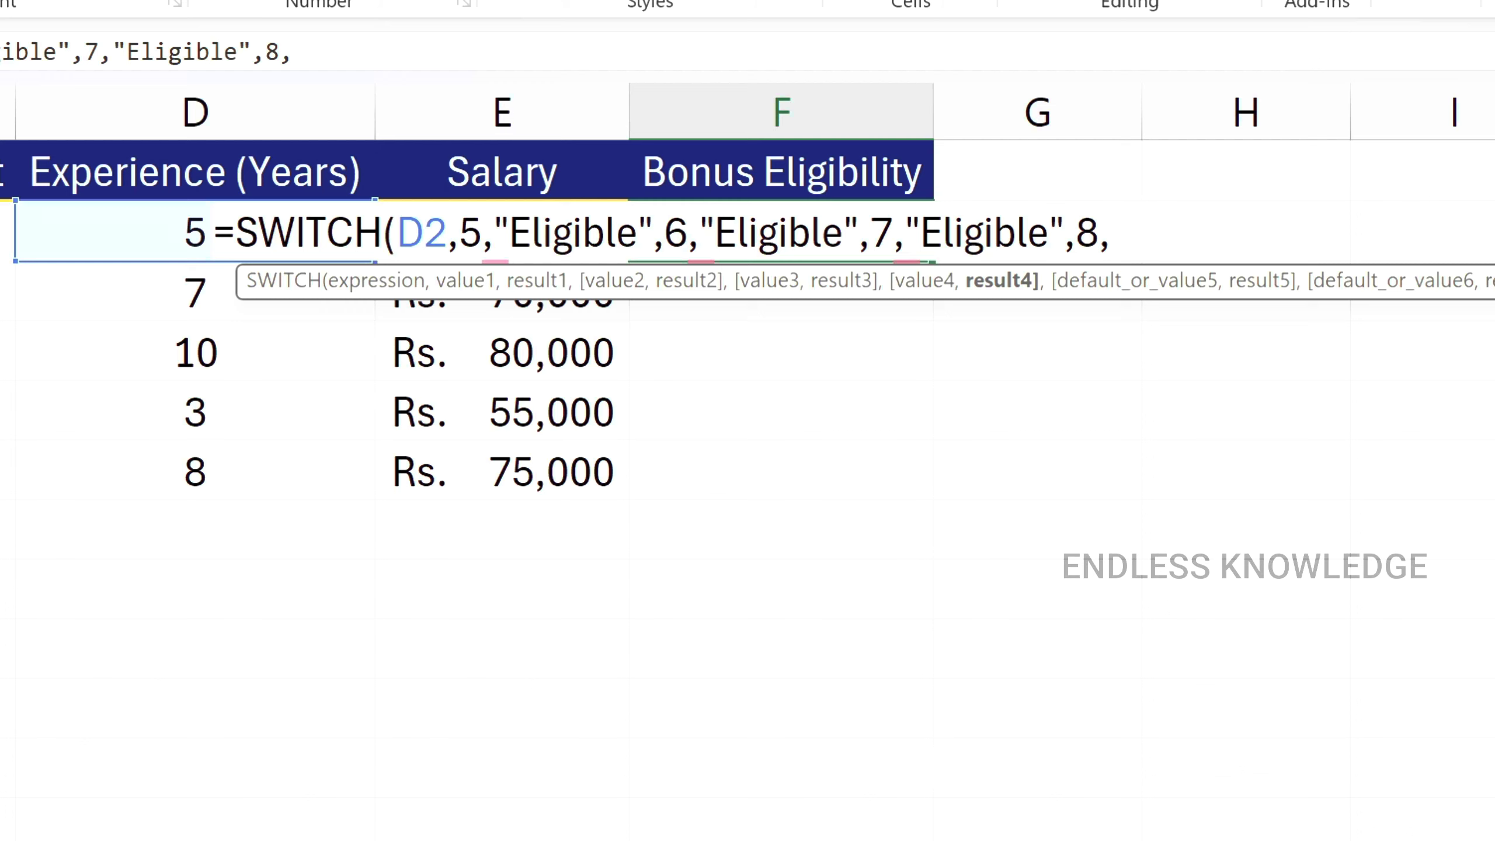
{"action": "type", "text": "\"Eligible\",9"}
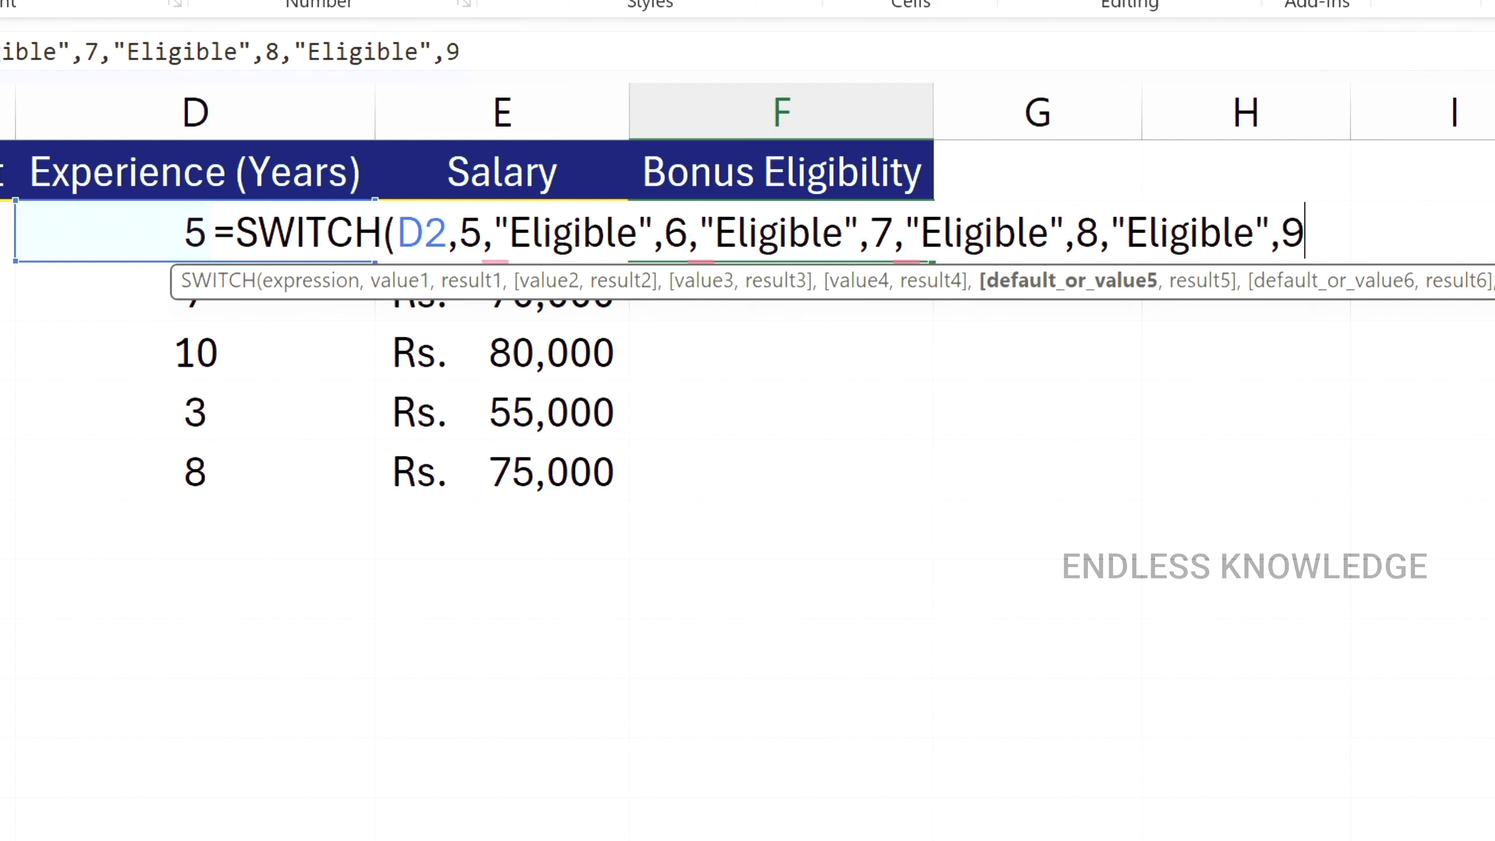
{"action": "type", "text": ",\"Eligible\","}
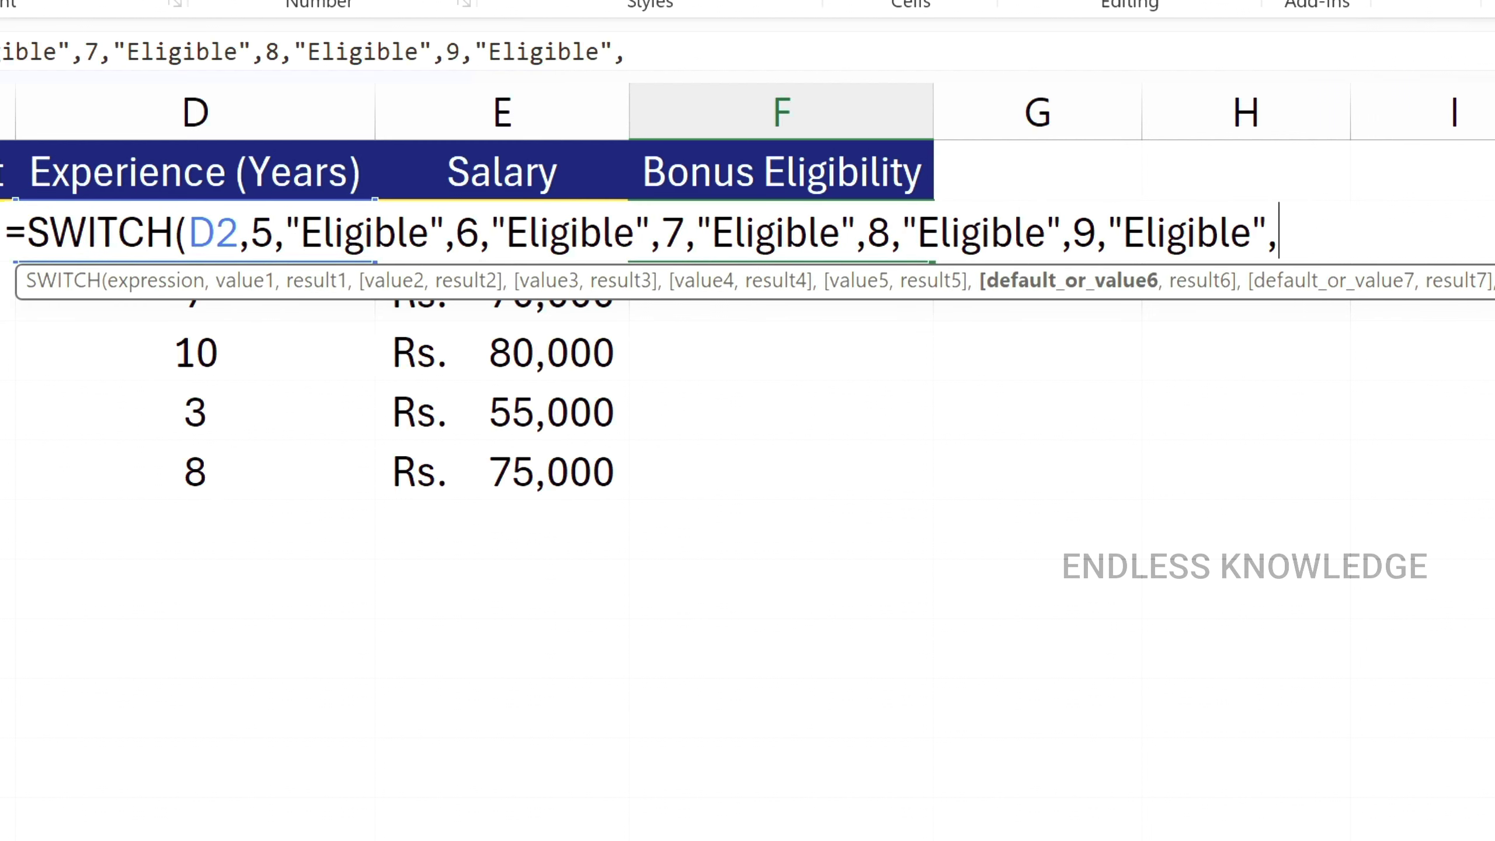
{"action": "type", "text": "10,\"Eligible\""}
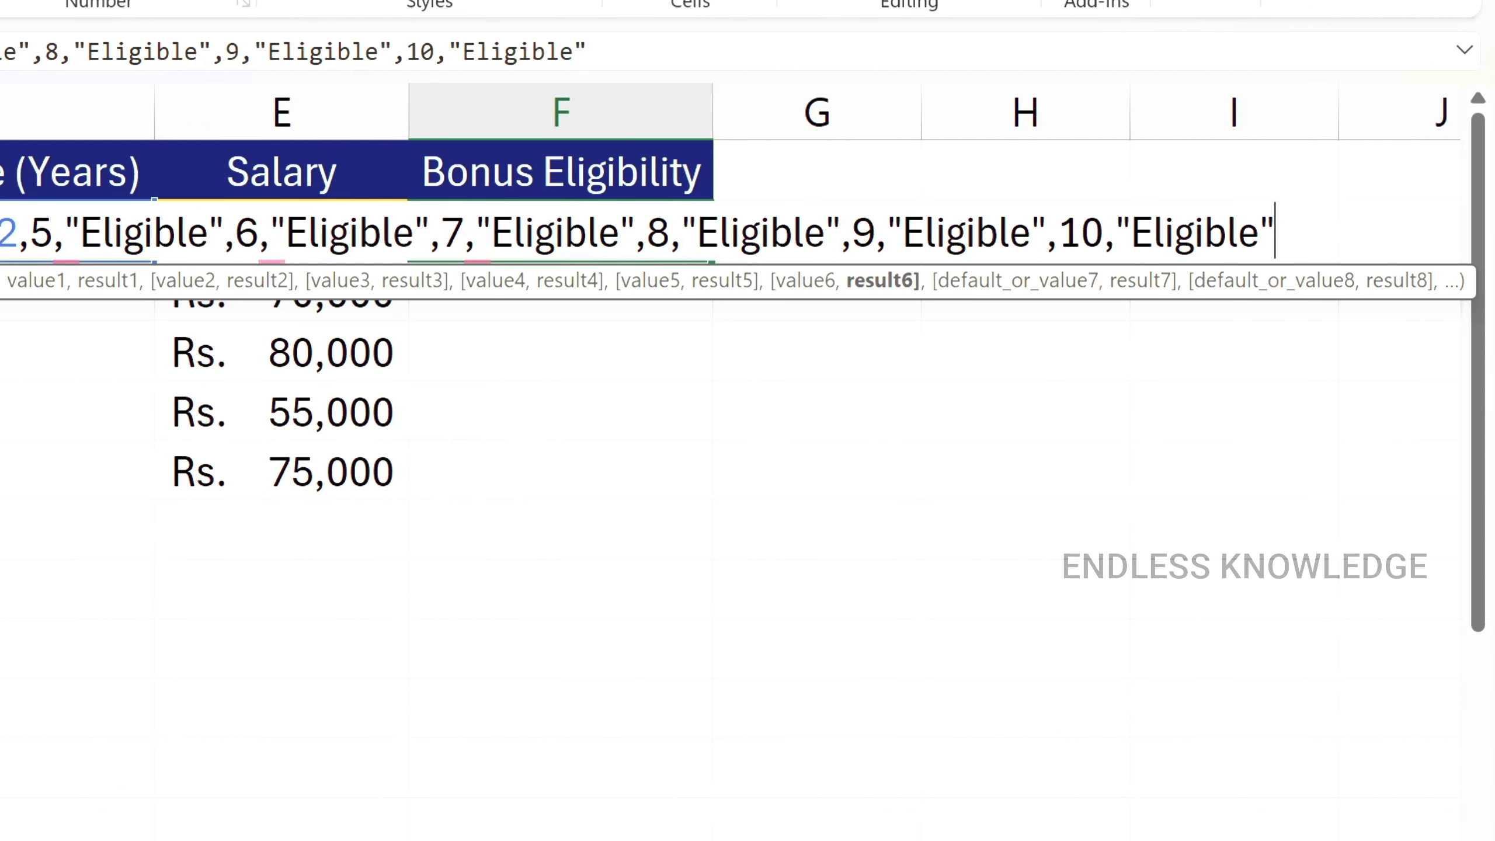
{"action": "type", "text": ","}
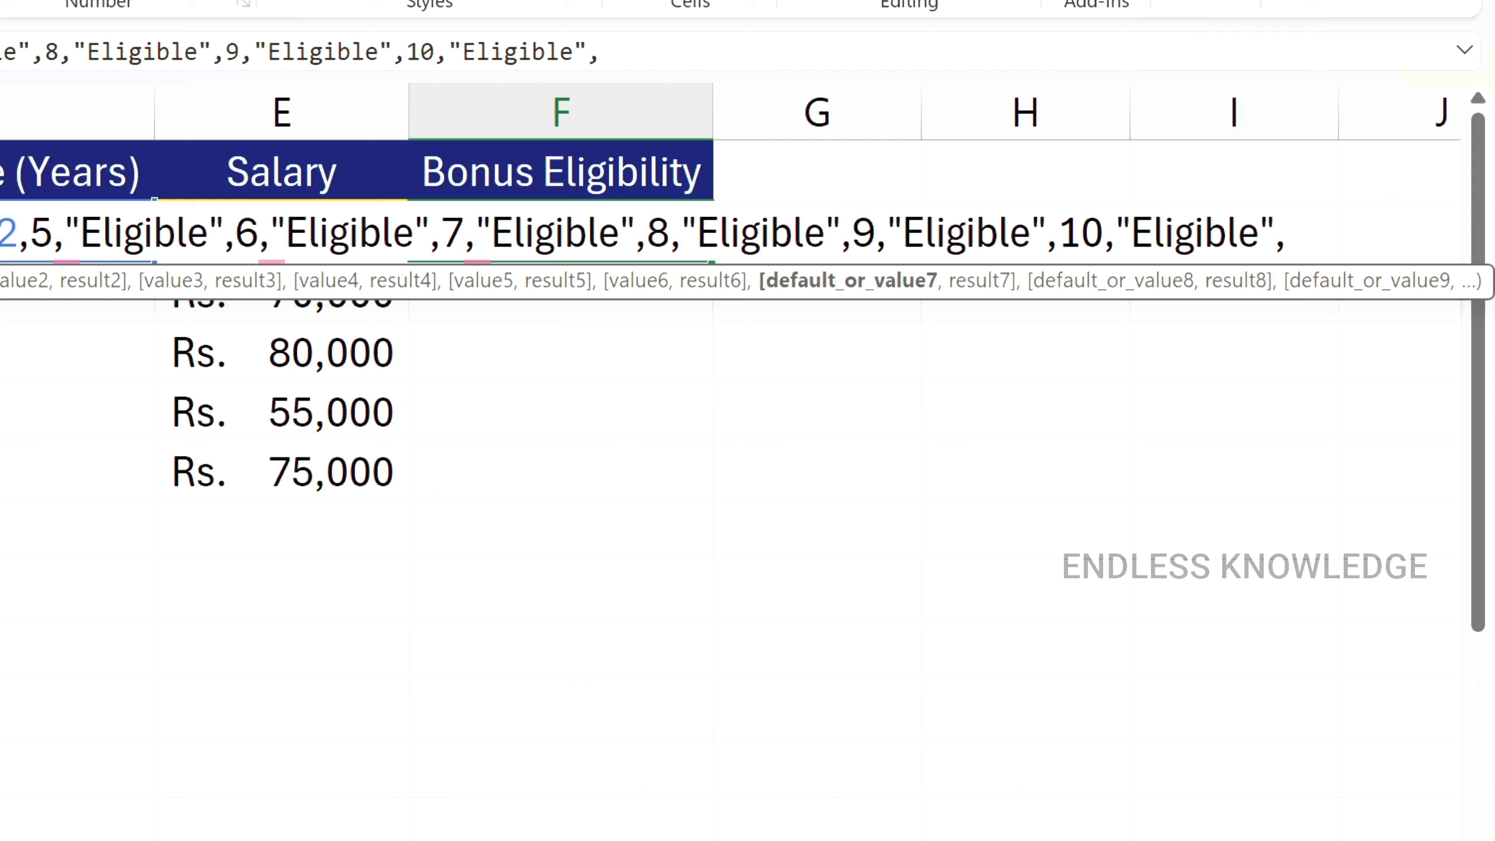
{"action": "type", "text": "\""}
{"action": "type", "text": "Not Eligible\""}
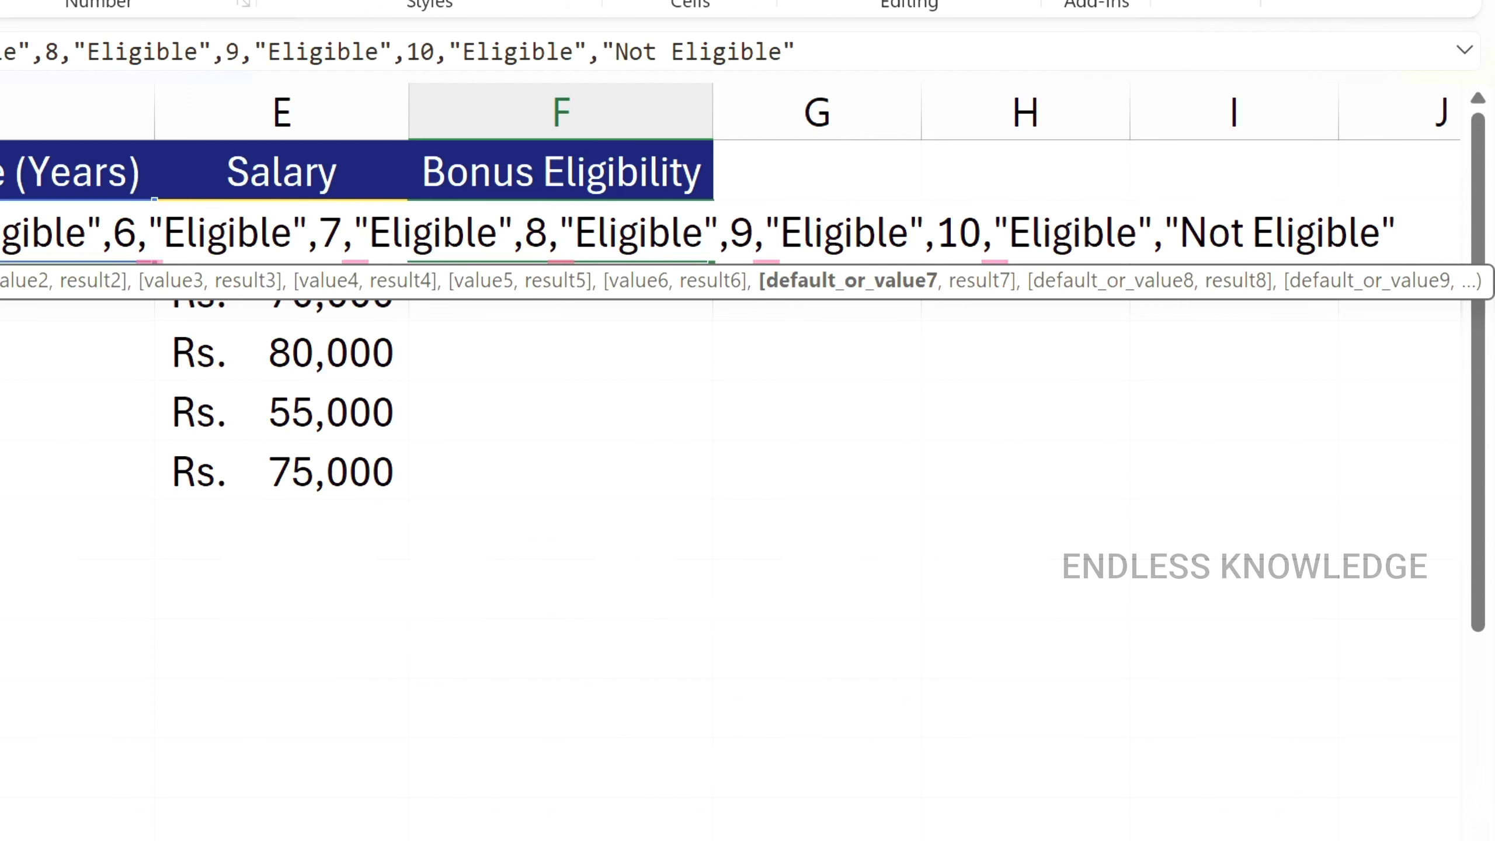
{"action": "type", "text": ")"}
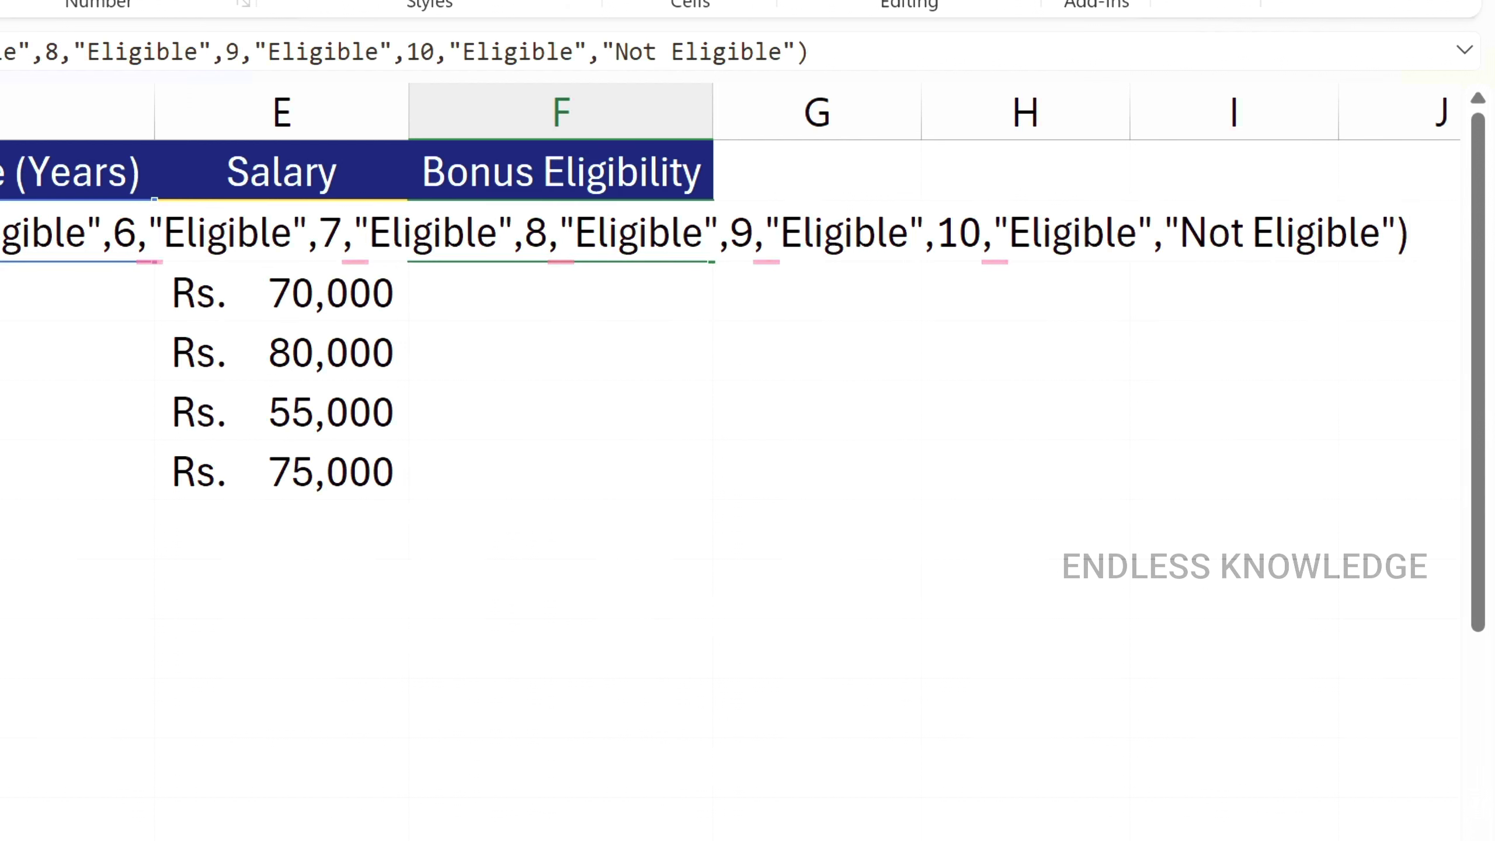
{"action": "key", "text": "Return"}
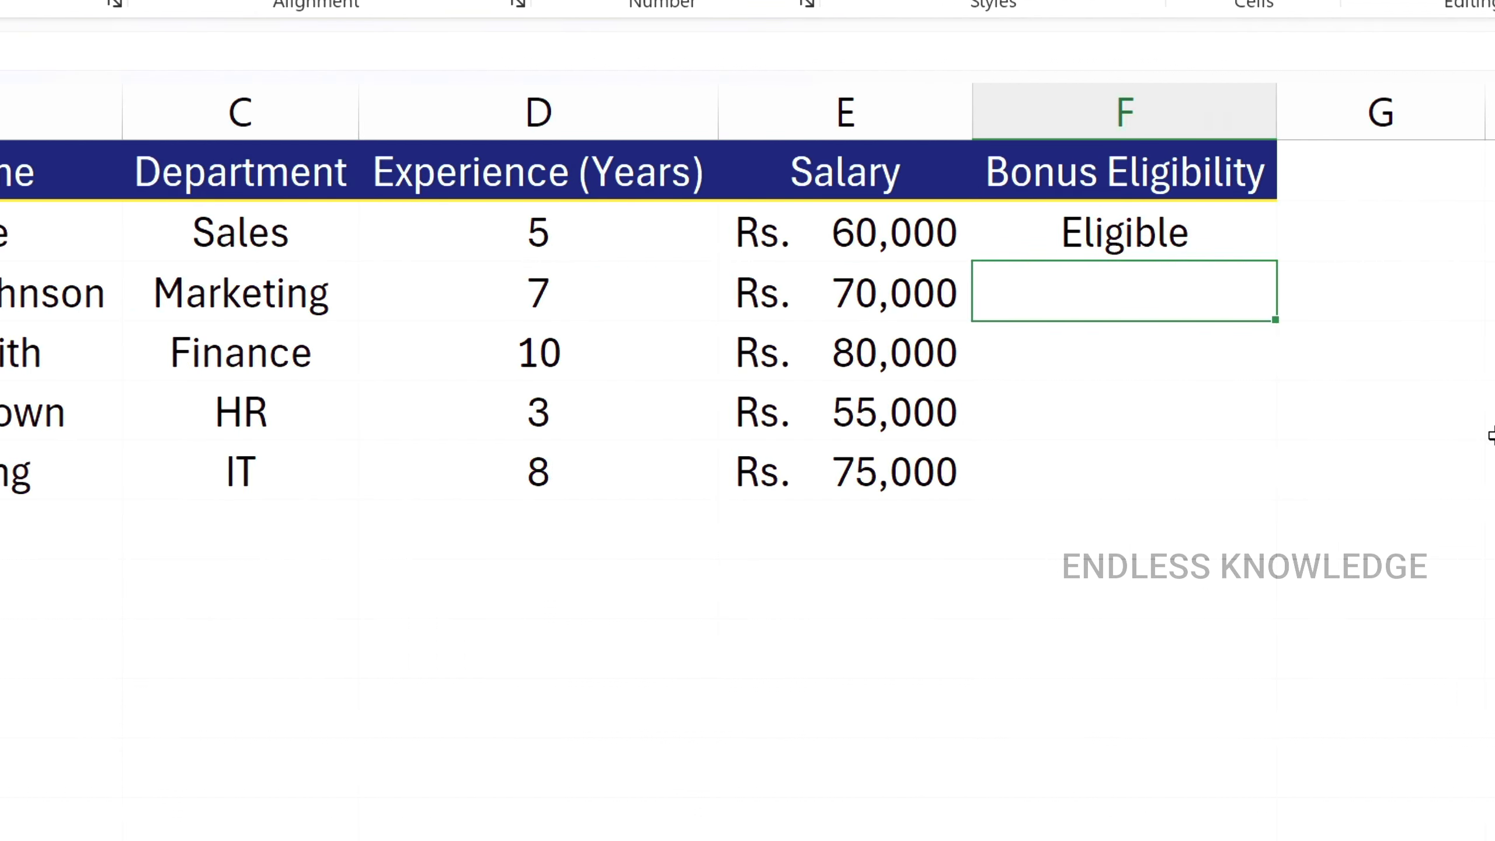
Step: Fill F2's formula down to F6 and confirm the 3-year employee shows Not Eligible
{"action": "left_click", "coordinate": [1264, 239]}
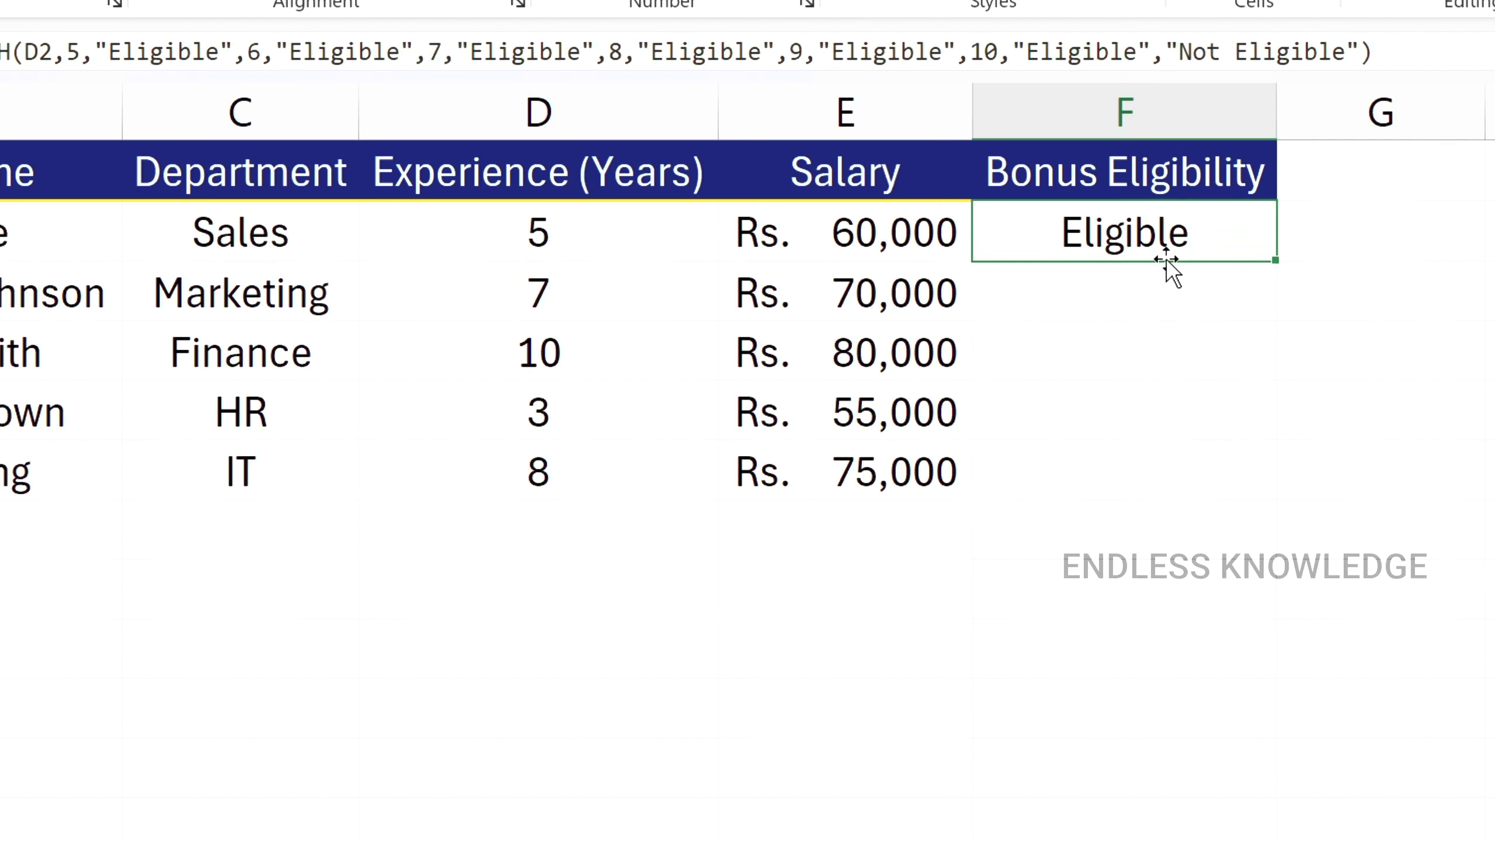
{"action": "left_click", "coordinate": [606, 411]}
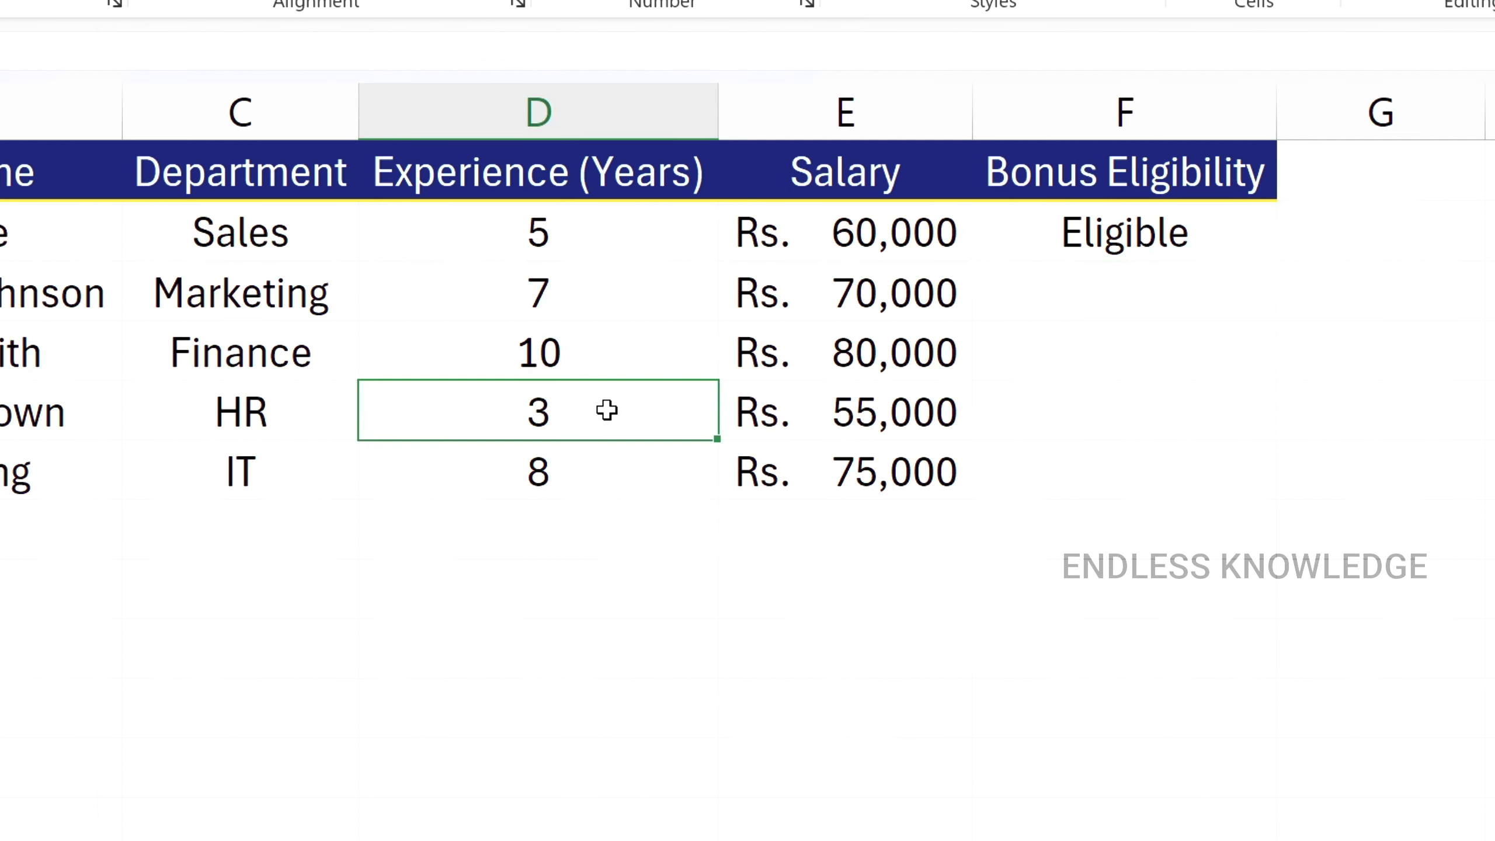
{"action": "left_click", "coordinate": [1186, 236]}
{"action": "double_click", "coordinate": [1273, 260]}
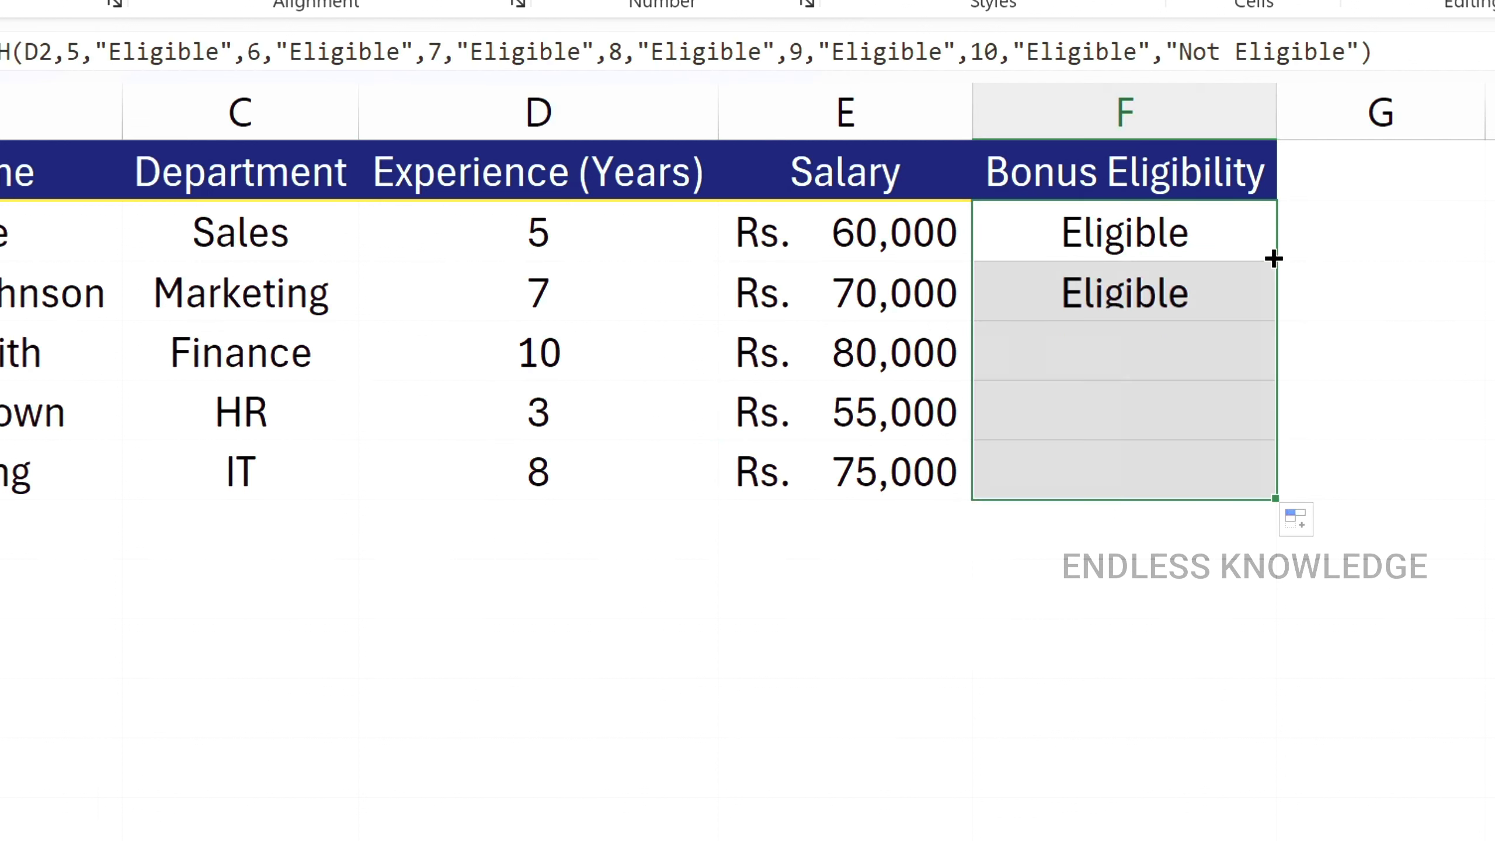
{"action": "left_click", "coordinate": [1168, 414]}
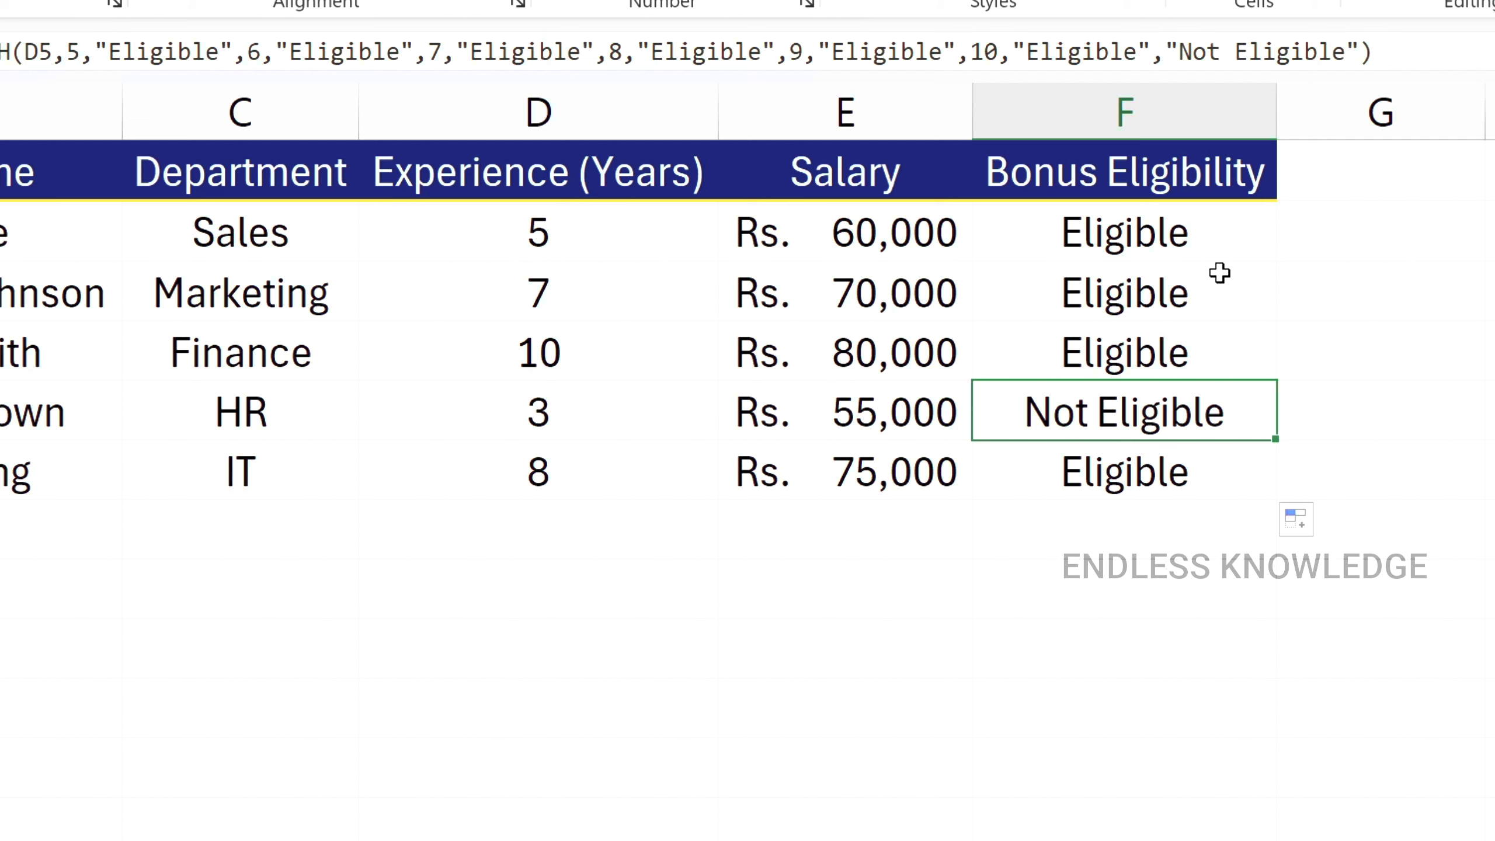
{"action": "double_click", "coordinate": [1217, 242]}
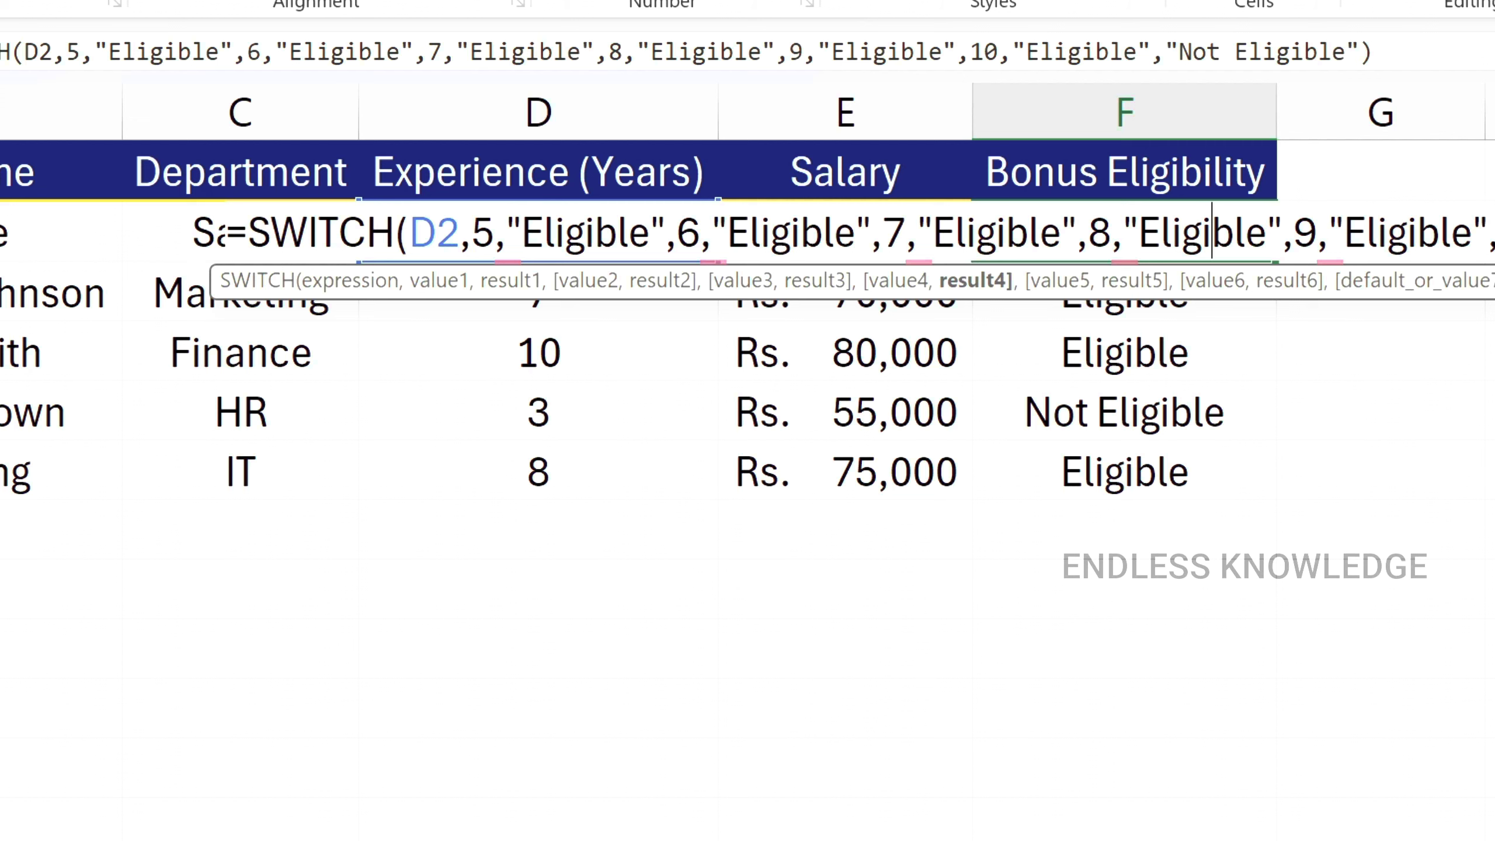
Step: Start a SWITCH formula in G2 comparing D2 with D2>=5 for "Eligible"
{"action": "key", "text": "ctrl+Return"}
{"action": "key", "text": "Right"}
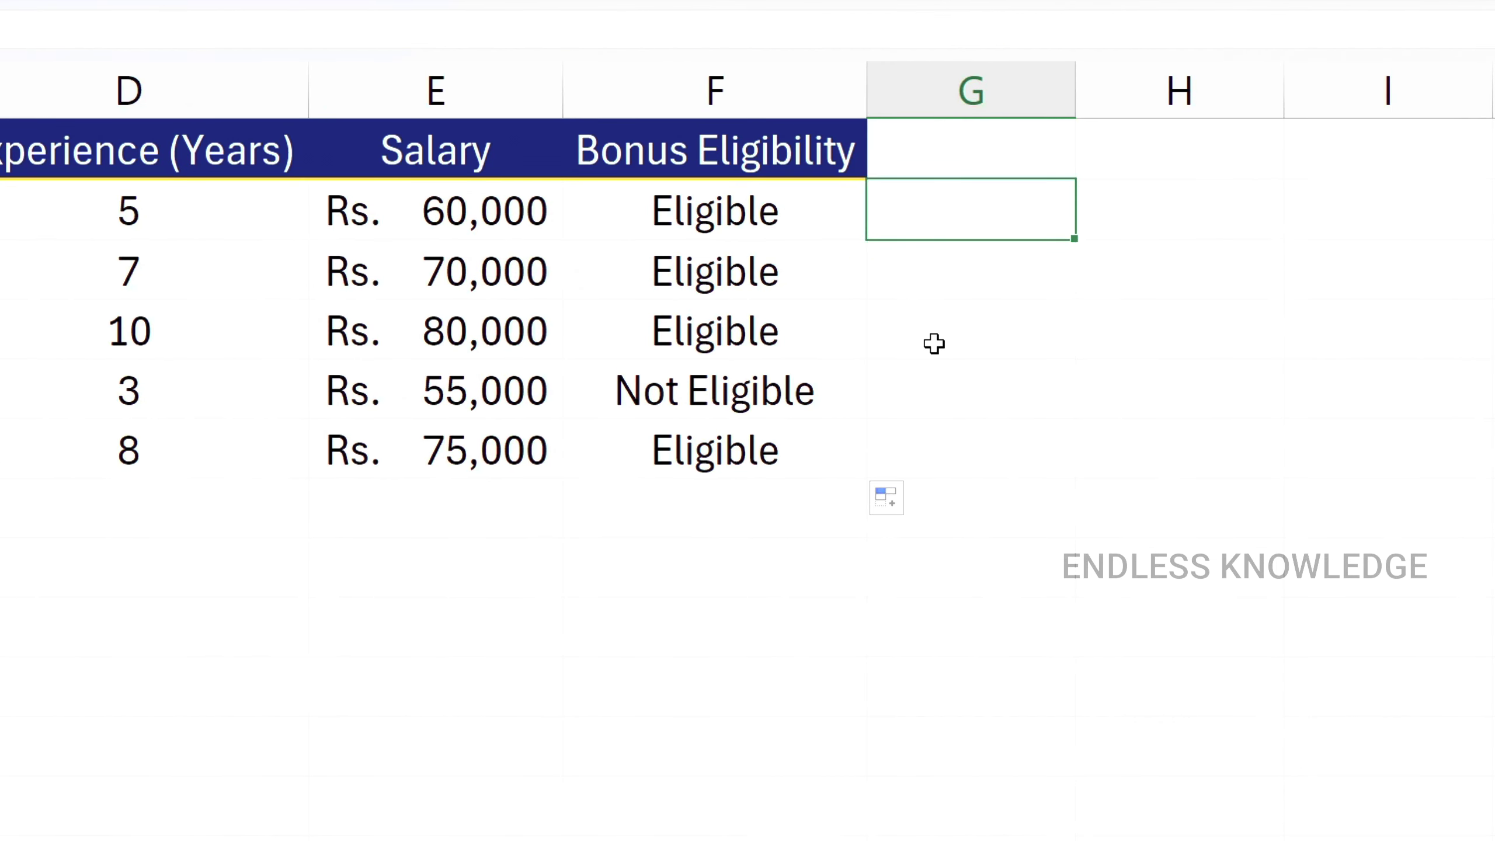
{"action": "type", "text": "=sw"}
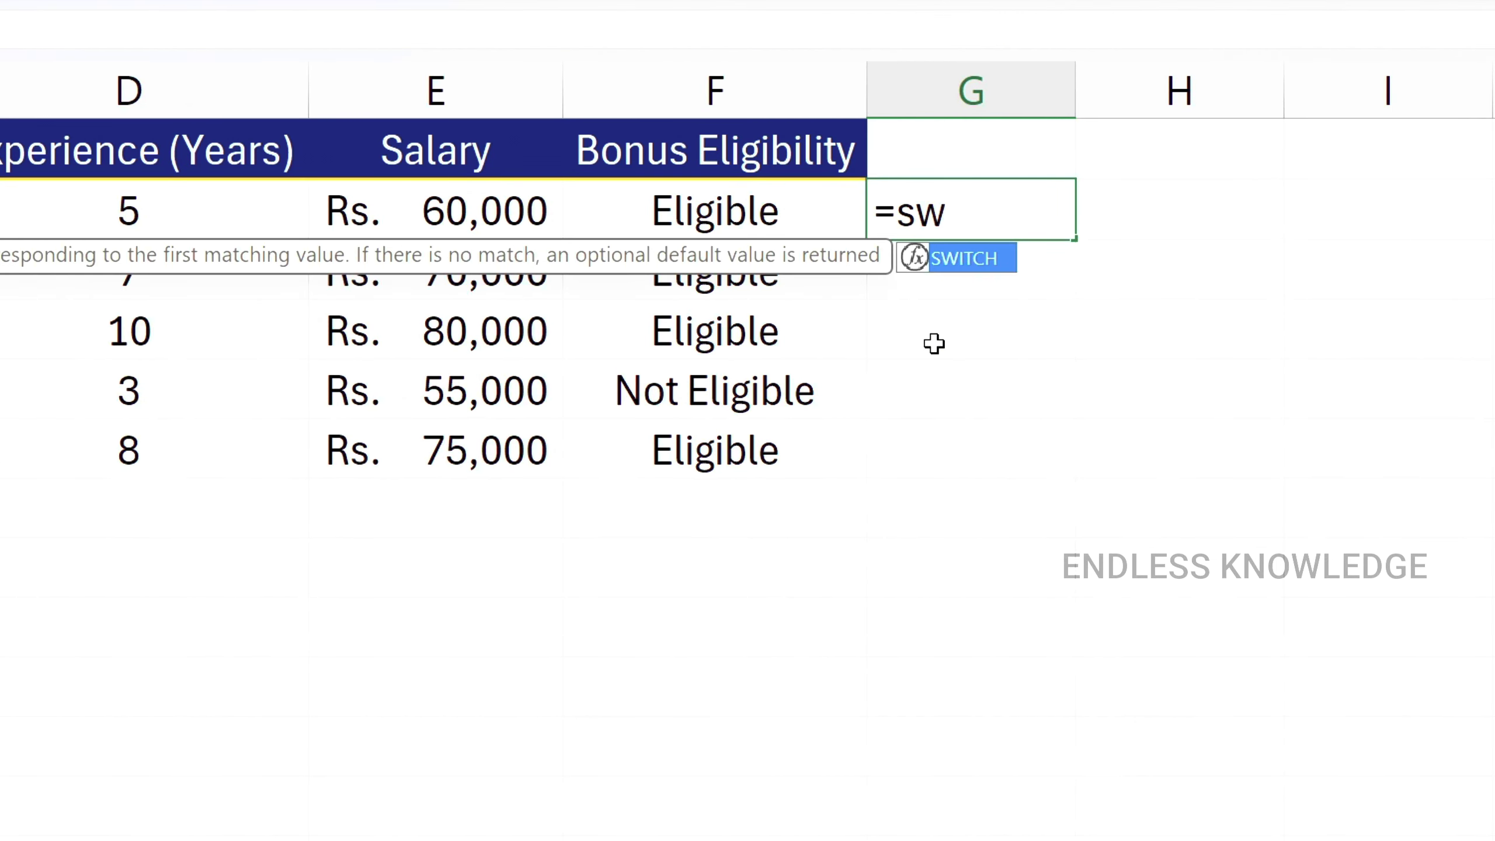
{"action": "key", "text": "Tab"}
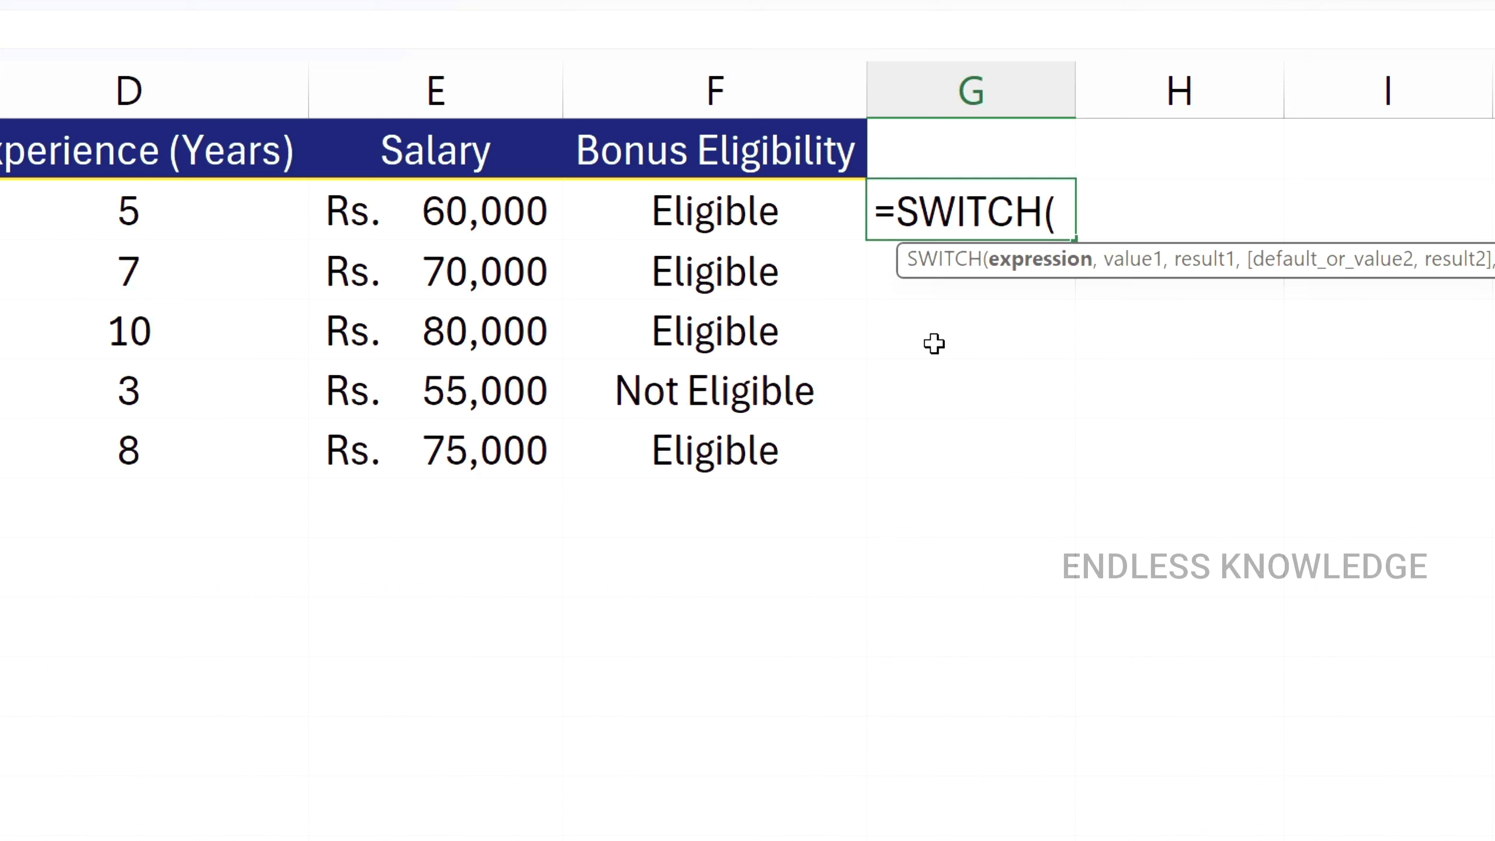
{"action": "left_click", "coordinate": [227, 214]}
{"action": "type", "text": ","}
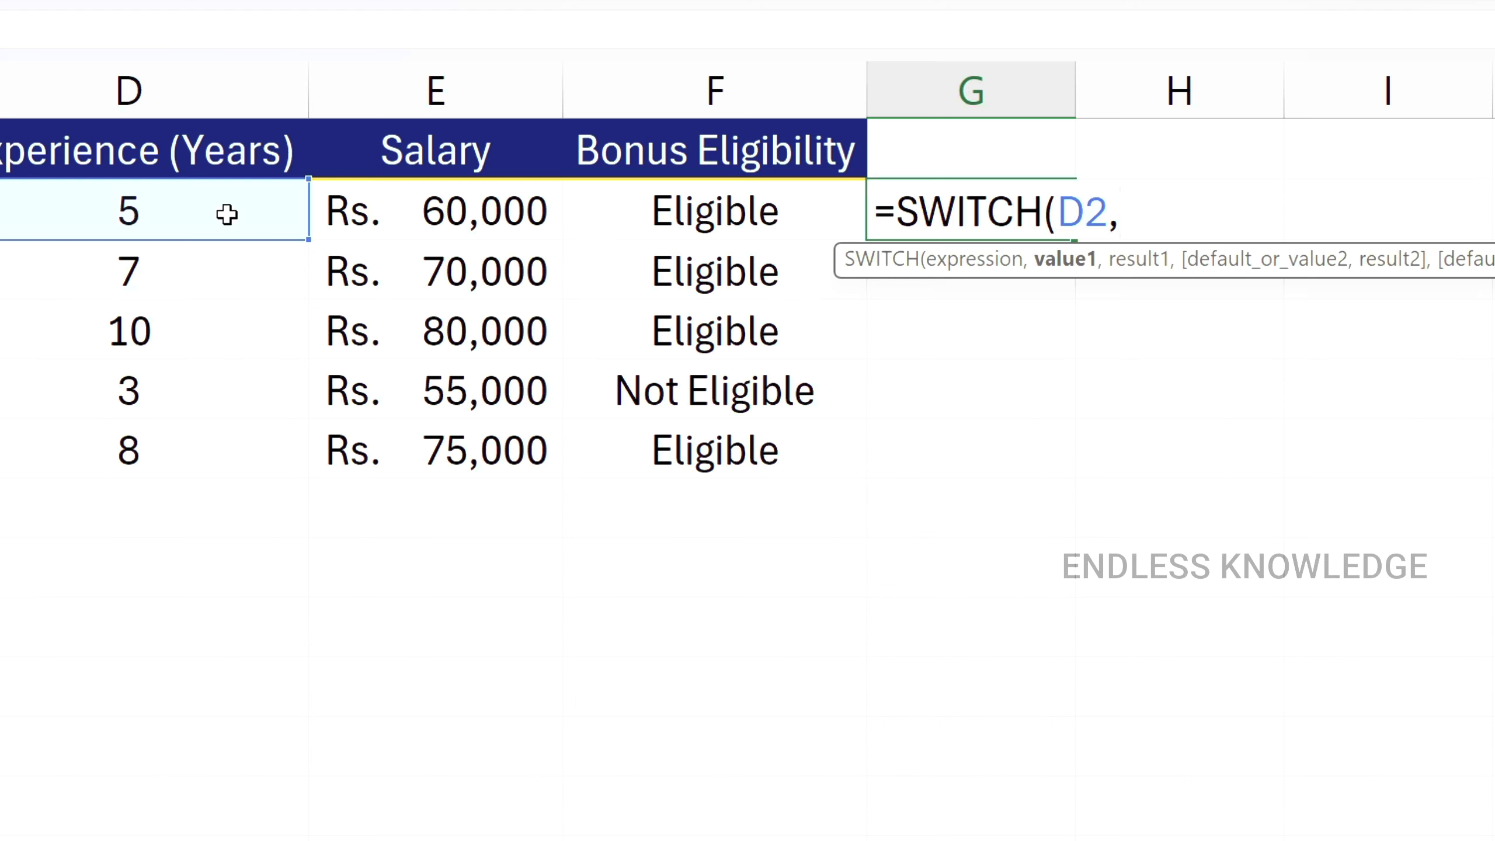
{"action": "left_click", "coordinate": [227, 214]}
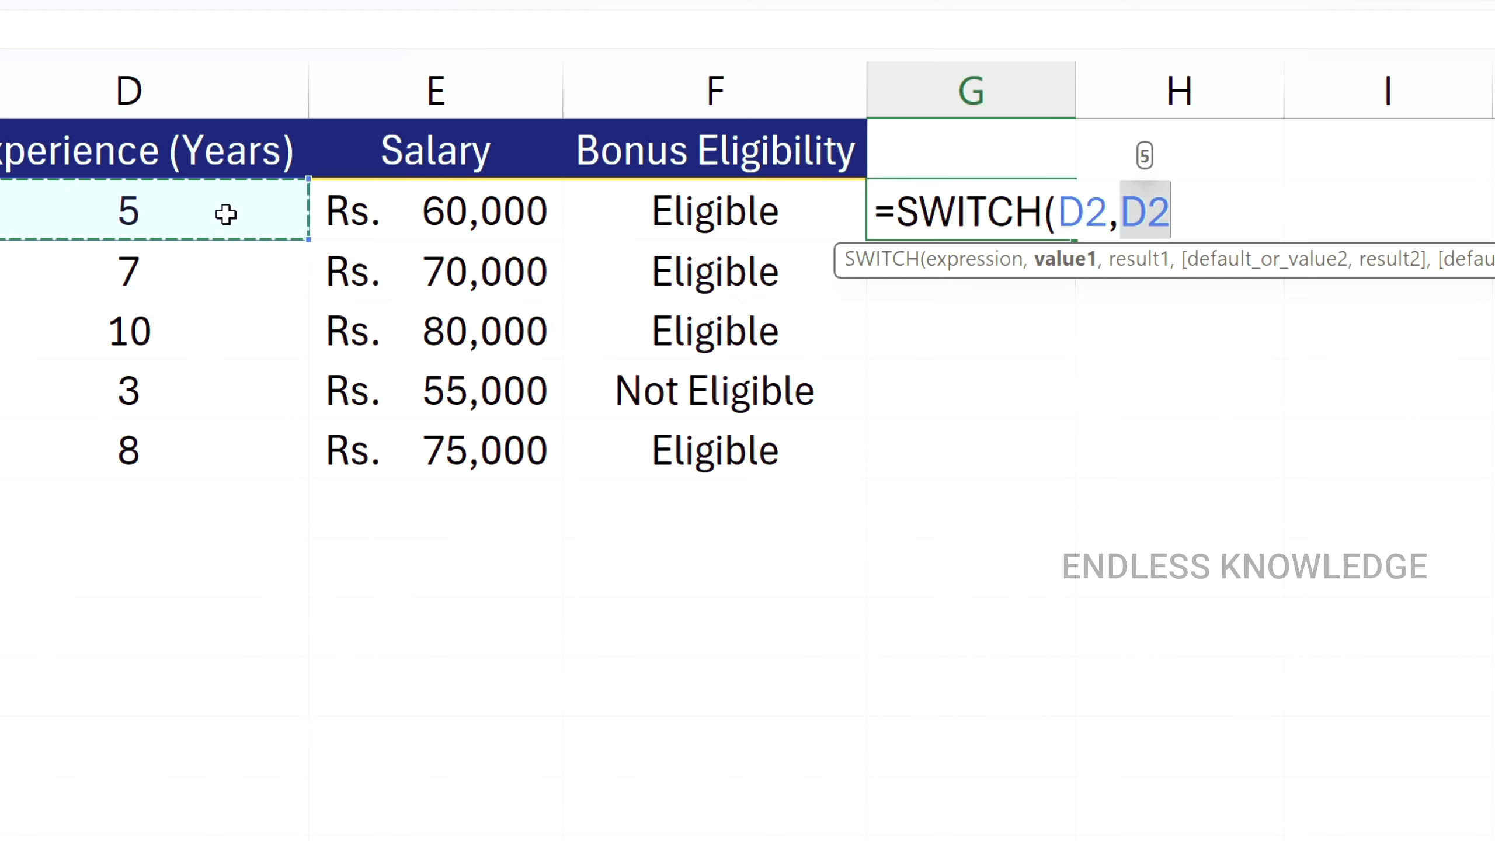
{"action": "type", "text": ">=5"}
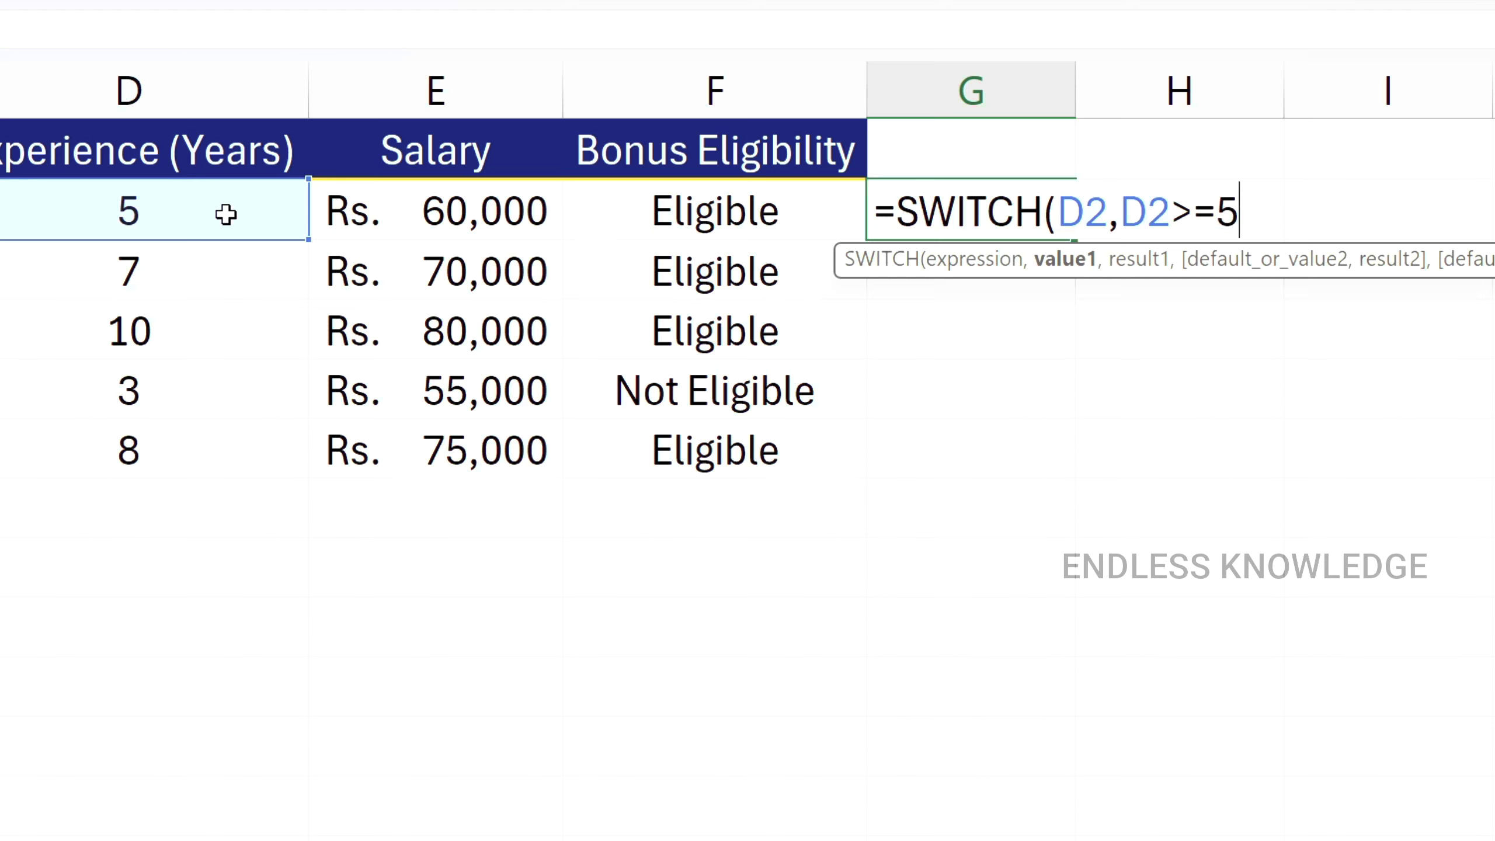
{"action": "type", "text": ","}
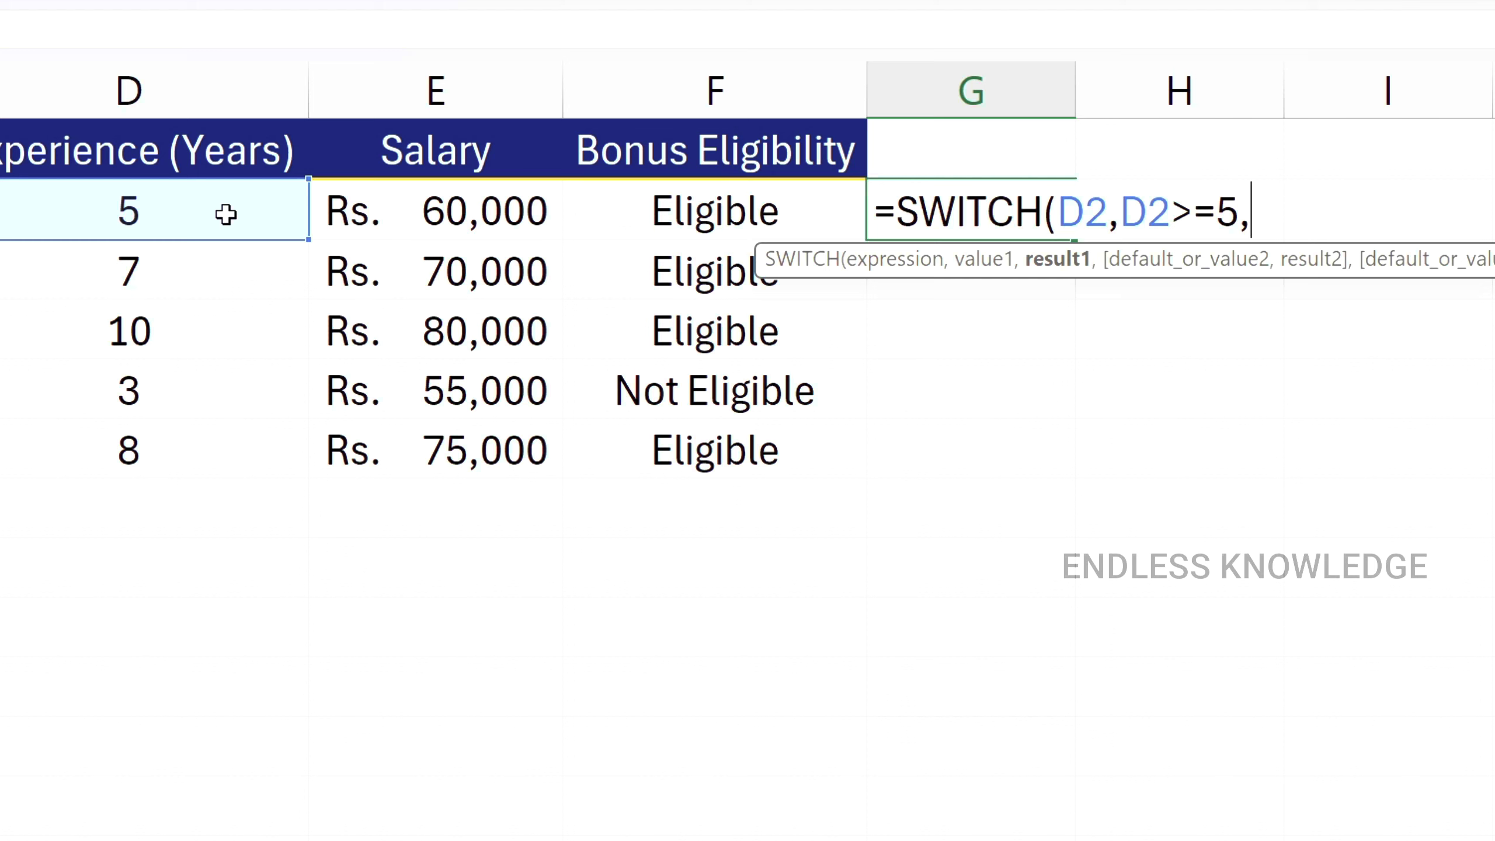
{"action": "type", "text": "\"\"Eligible\""}
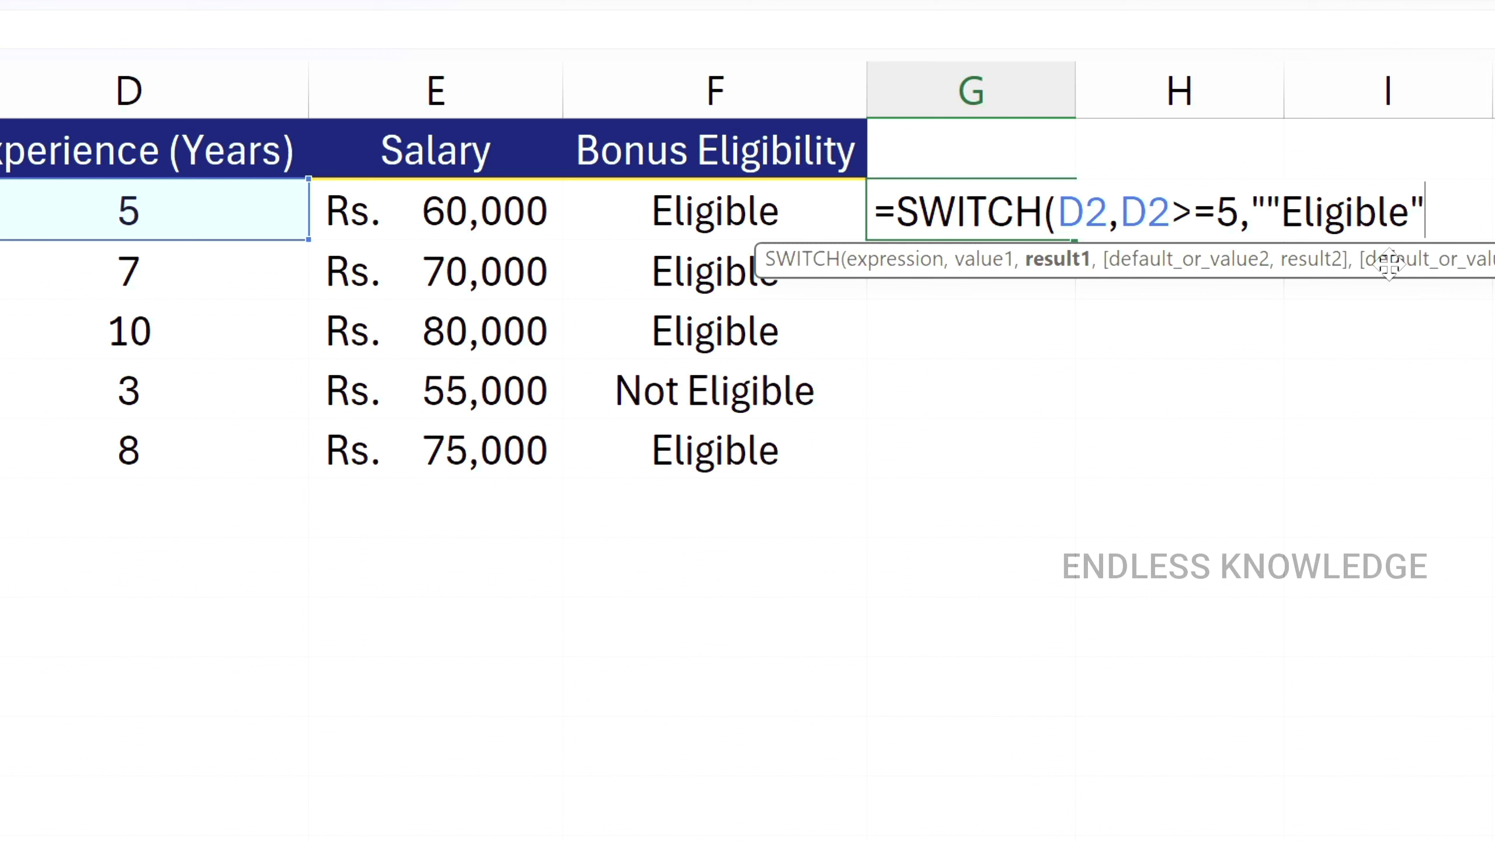
Step: Fix the extra quote and finish G2 with "Eligible" and "Not Eligible" results
{"action": "left_click", "coordinate": [1267, 212]}
{"action": "key", "text": "BackSpace"}
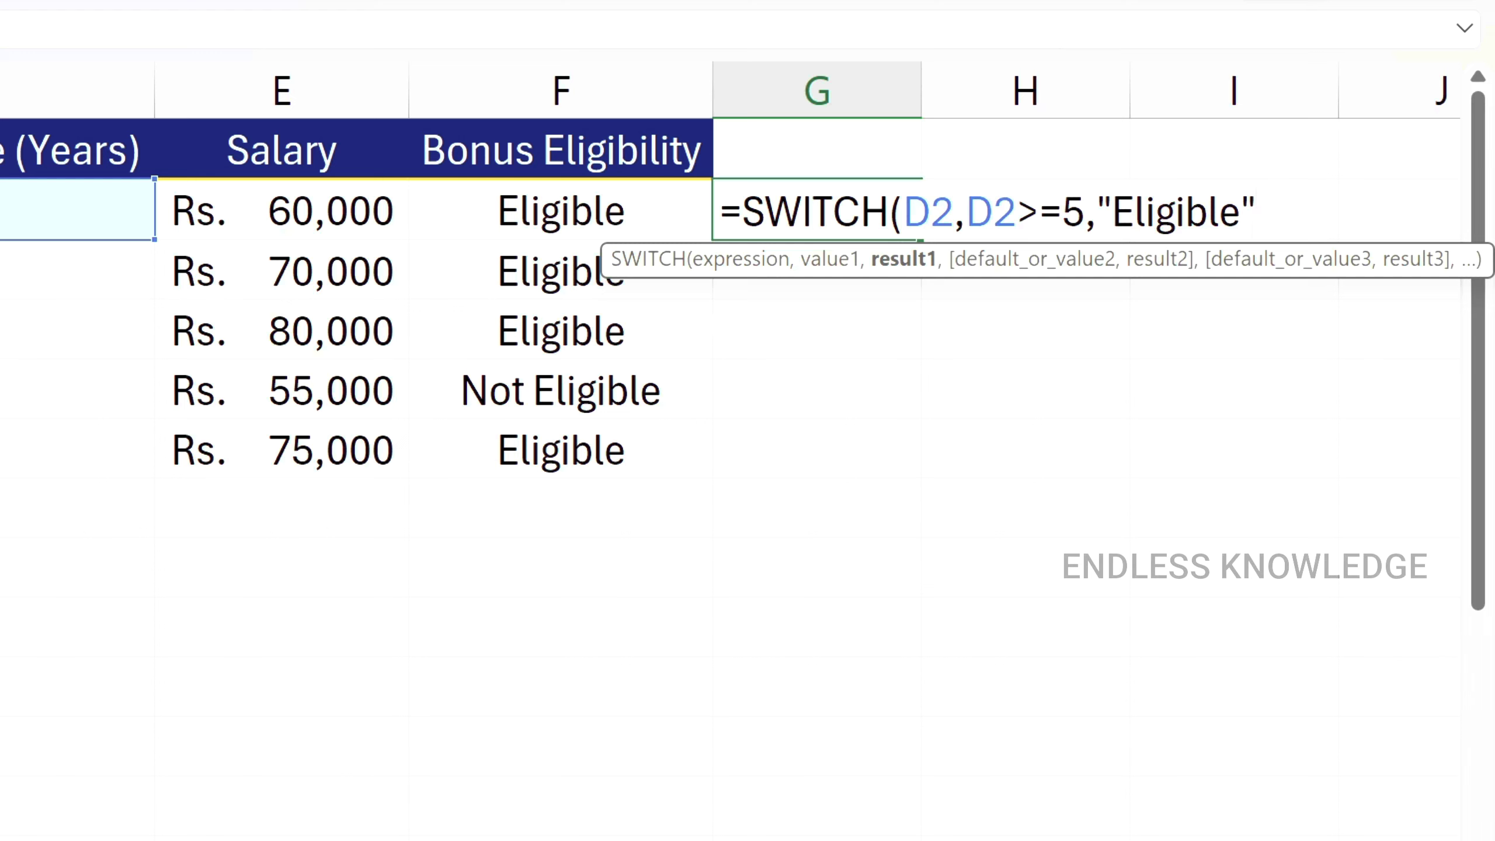
{"action": "type", "text": ","}
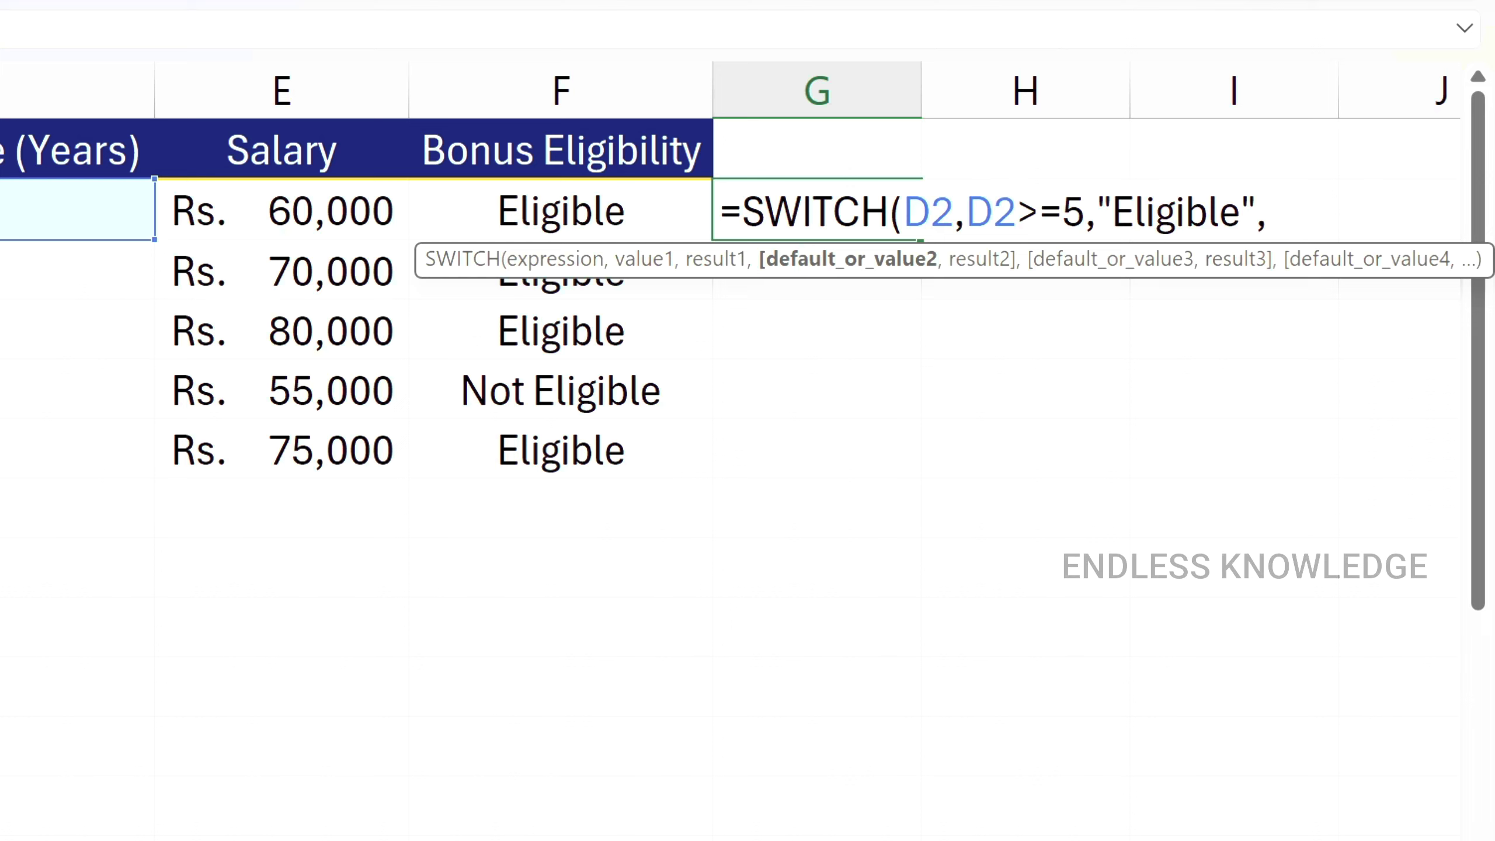
{"action": "type", "text": "\"Eligible\""}
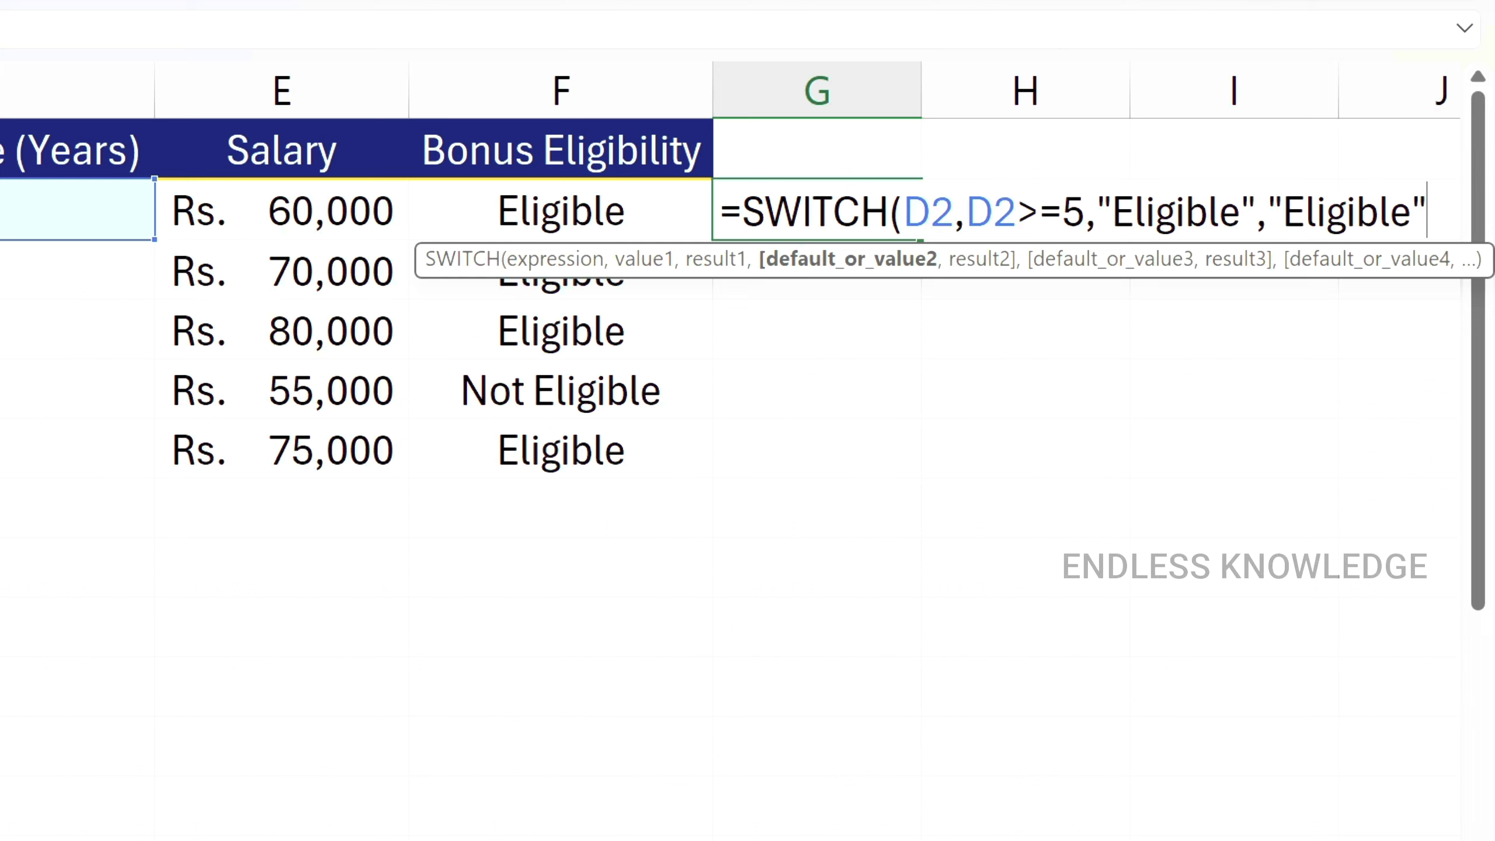
{"action": "left_click", "coordinate": [1283, 211]}
{"action": "type", "text": "Not"}
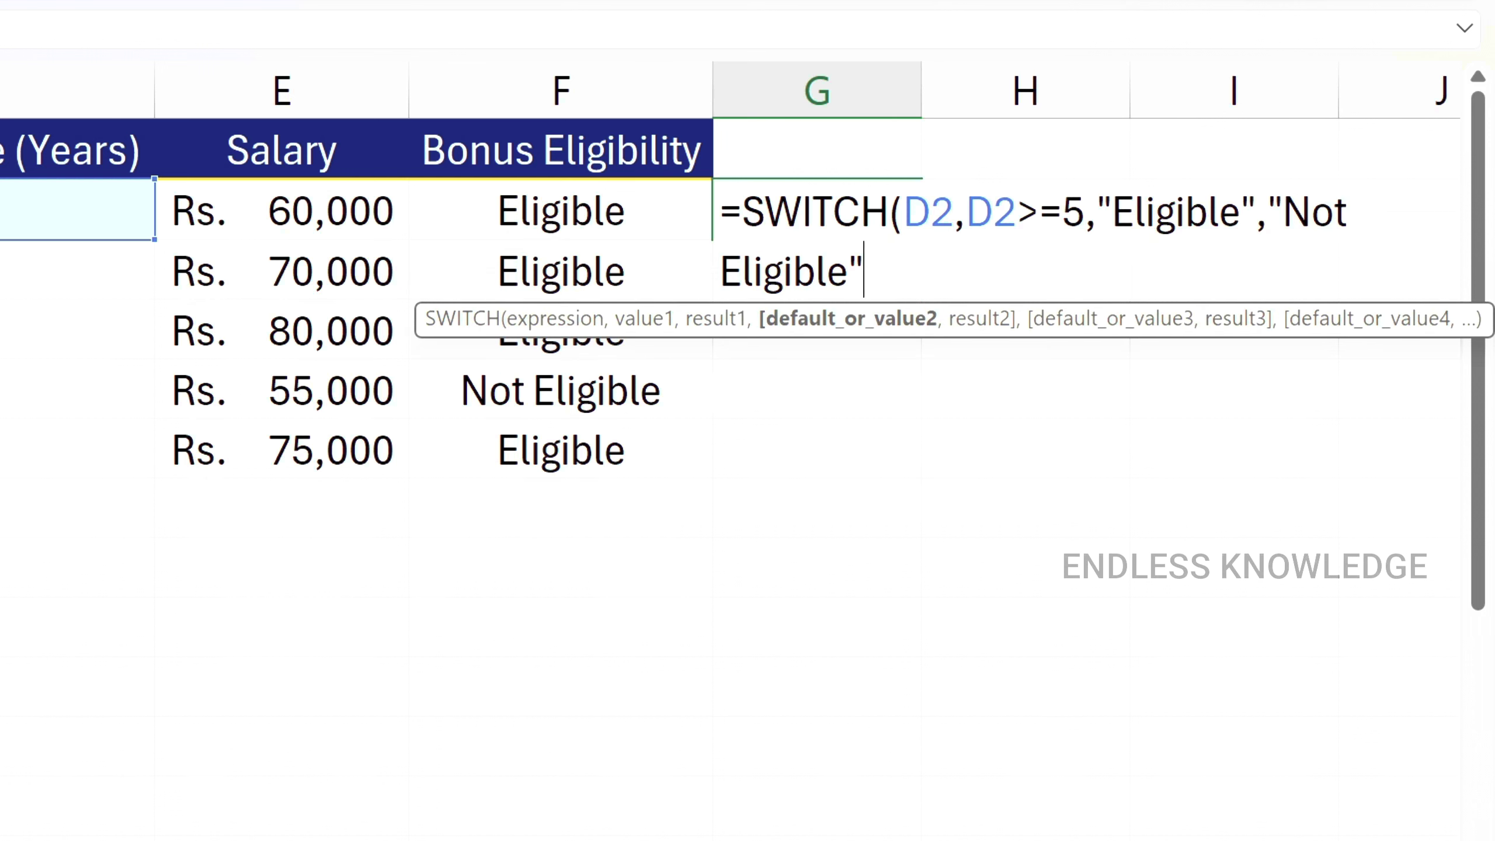
{"action": "type", "text": " )"}
{"action": "key", "text": "Return"}
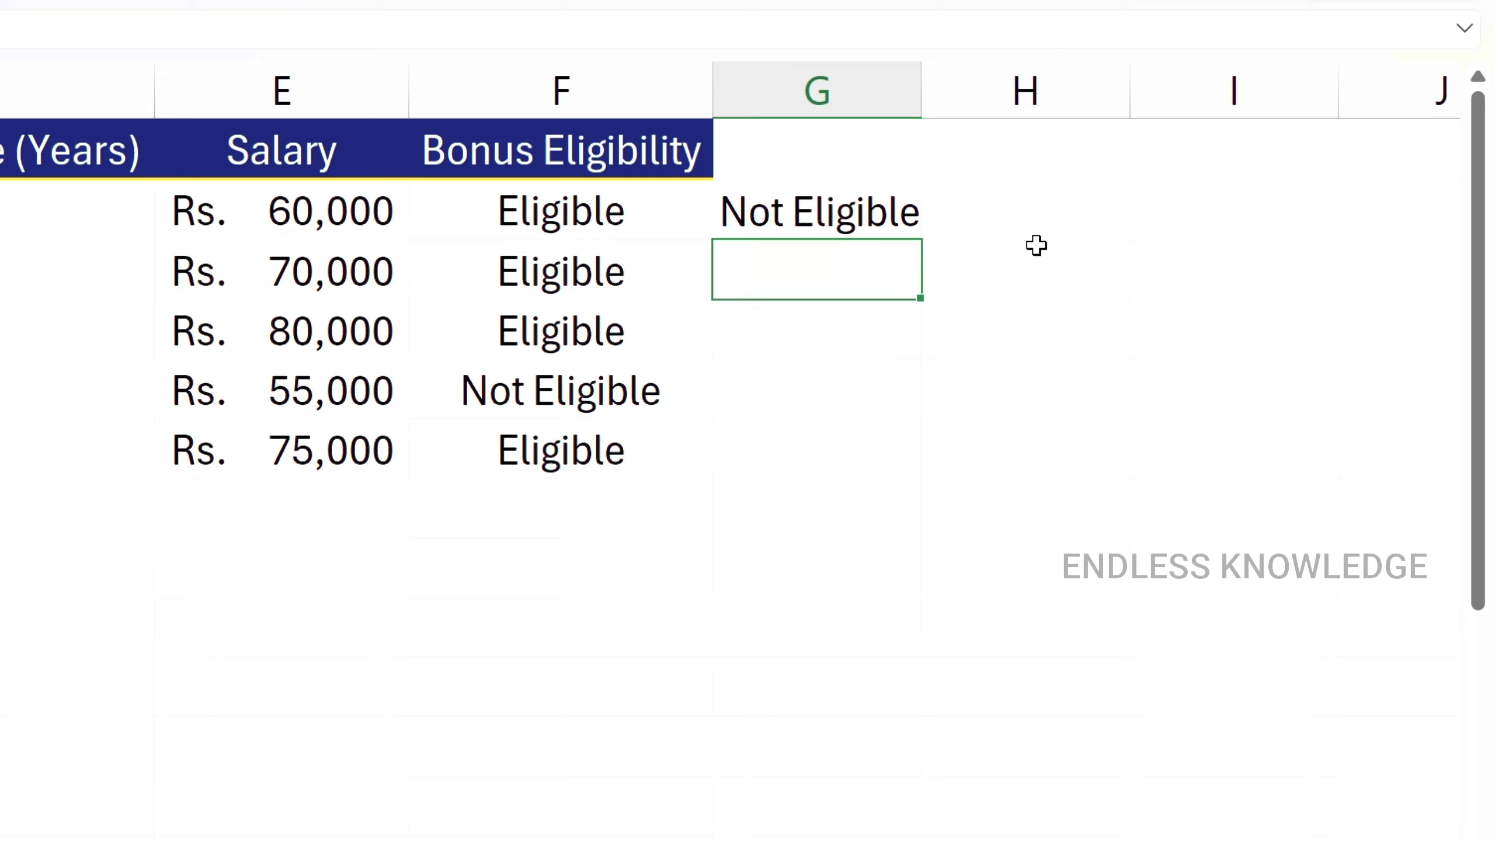
Step: Copy G2's formula down to G6 and move to the Rating sheet
{"action": "left_click", "coordinate": [872, 193]}
{"action": "double_click", "coordinate": [921, 237]}
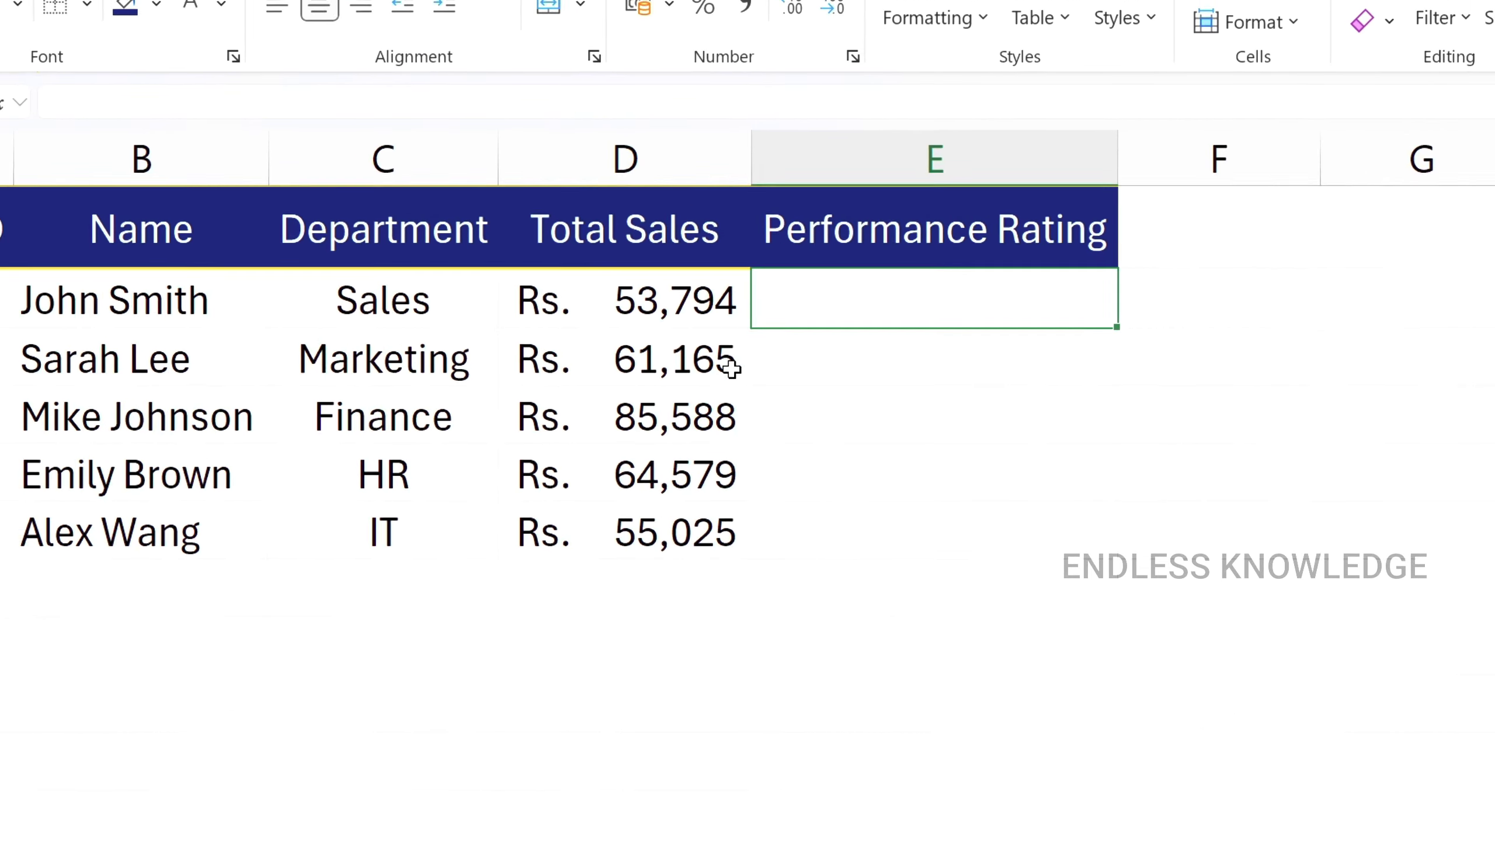
{"action": "left_click", "coordinate": [988, 342]}
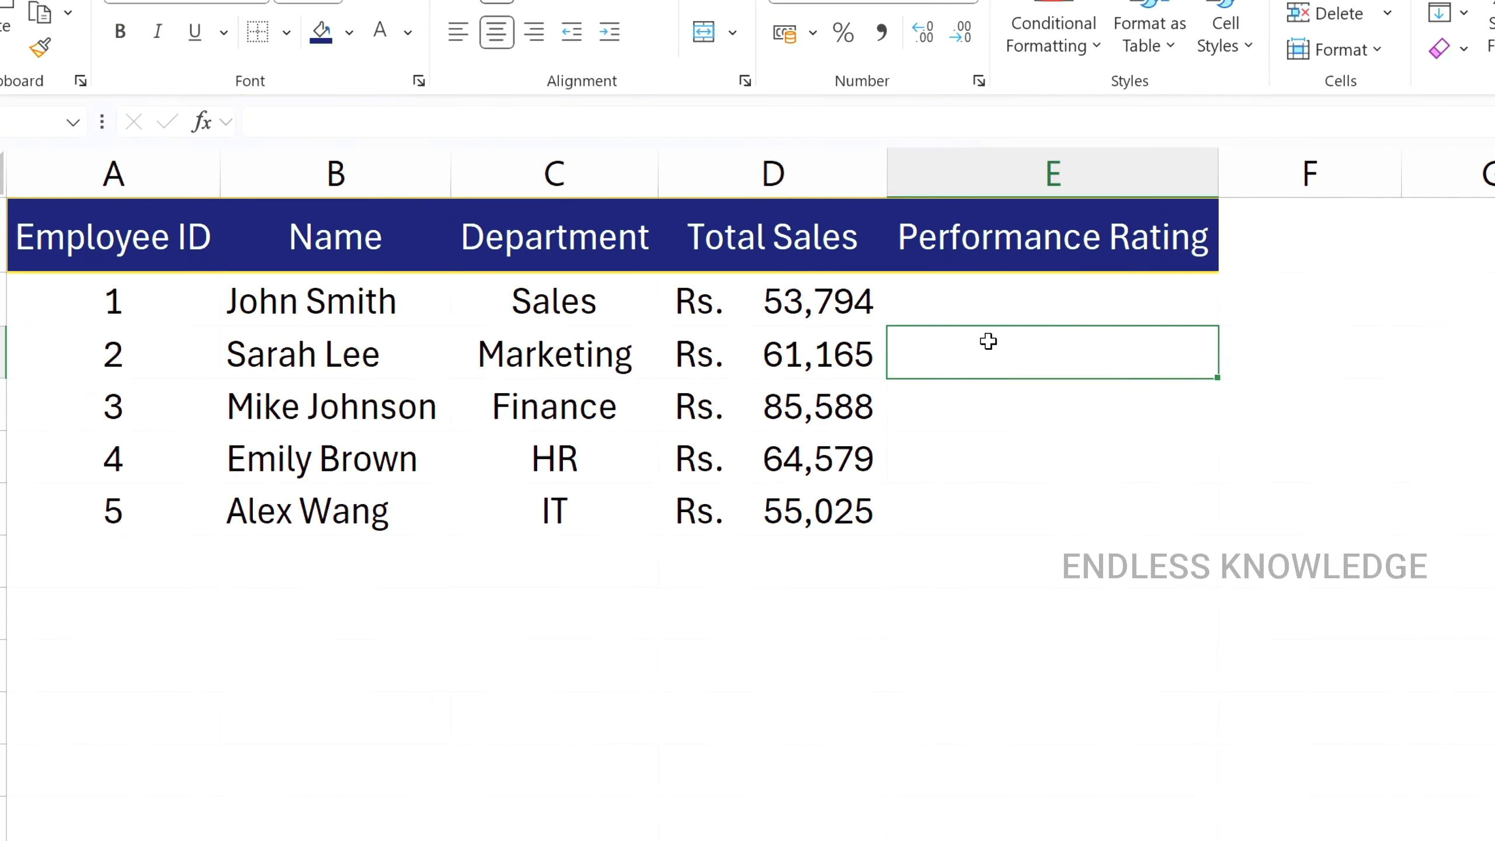
{"action": "left_click", "coordinate": [1018, 316]}
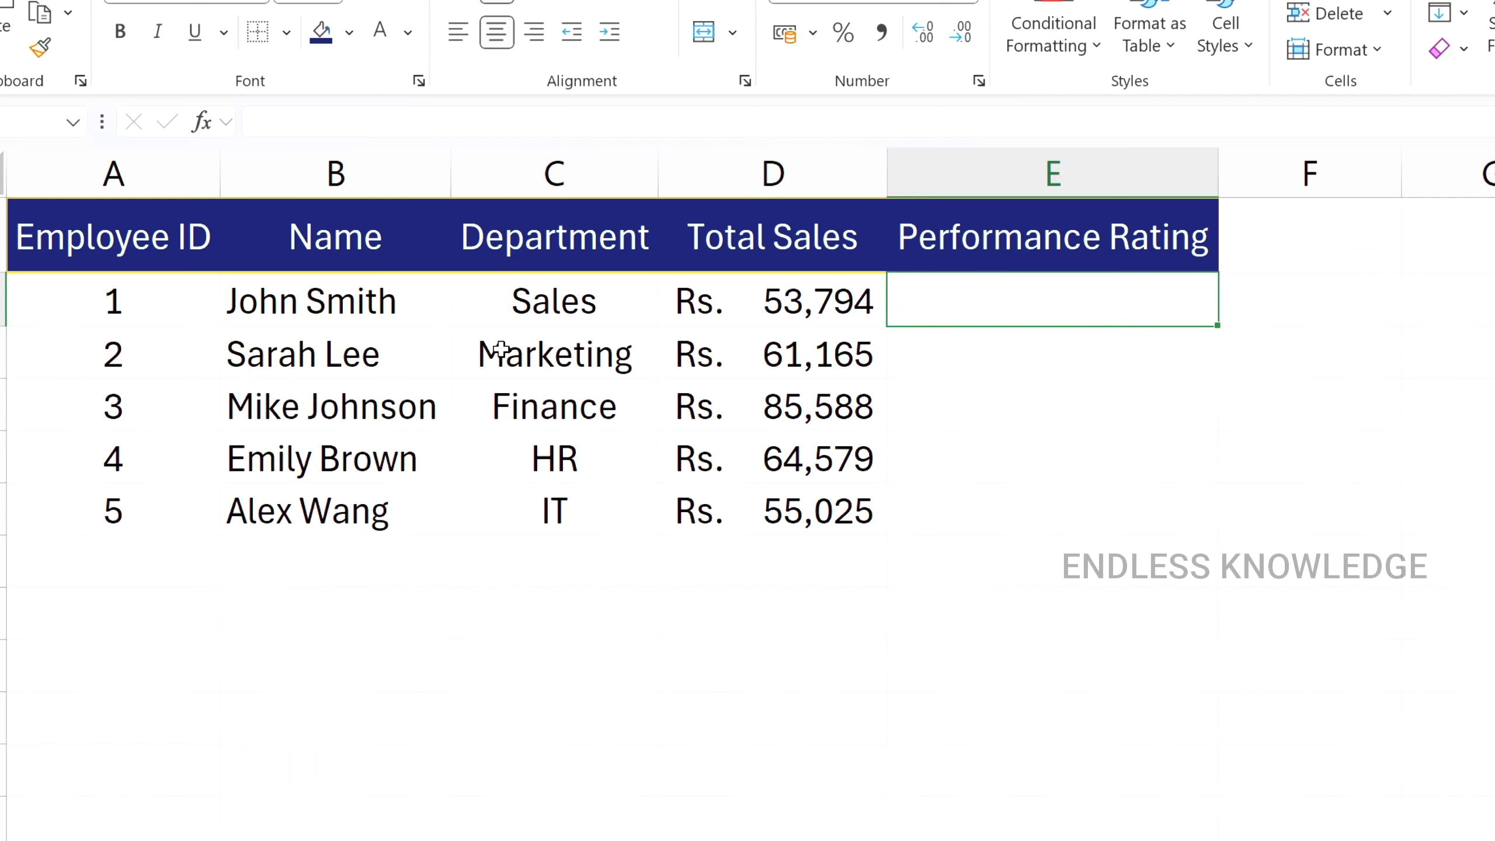
{"action": "left_click", "coordinate": [791, 302]}
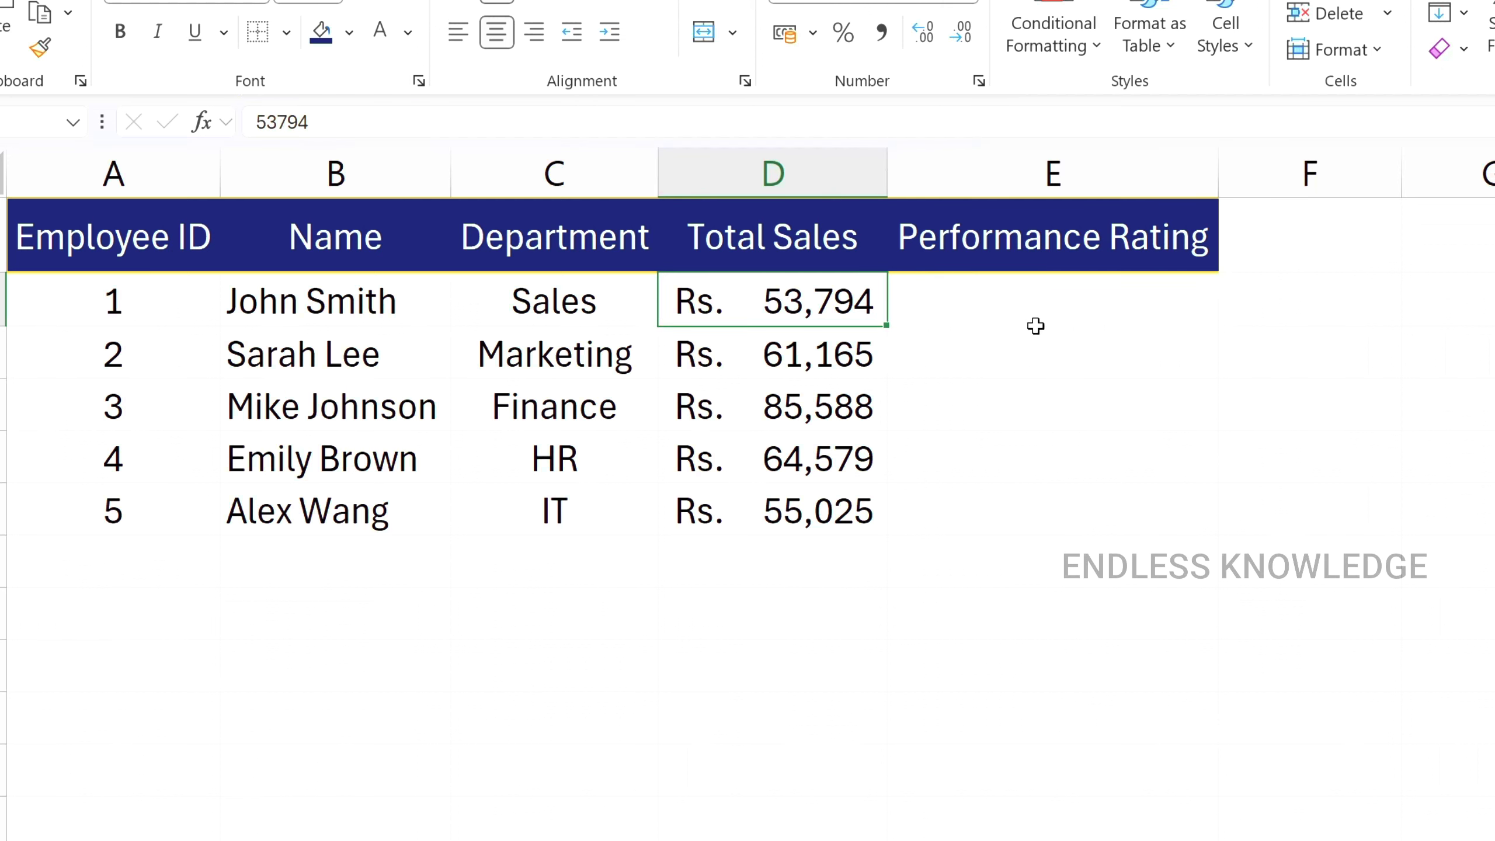
{"action": "left_click", "coordinate": [1044, 299]}
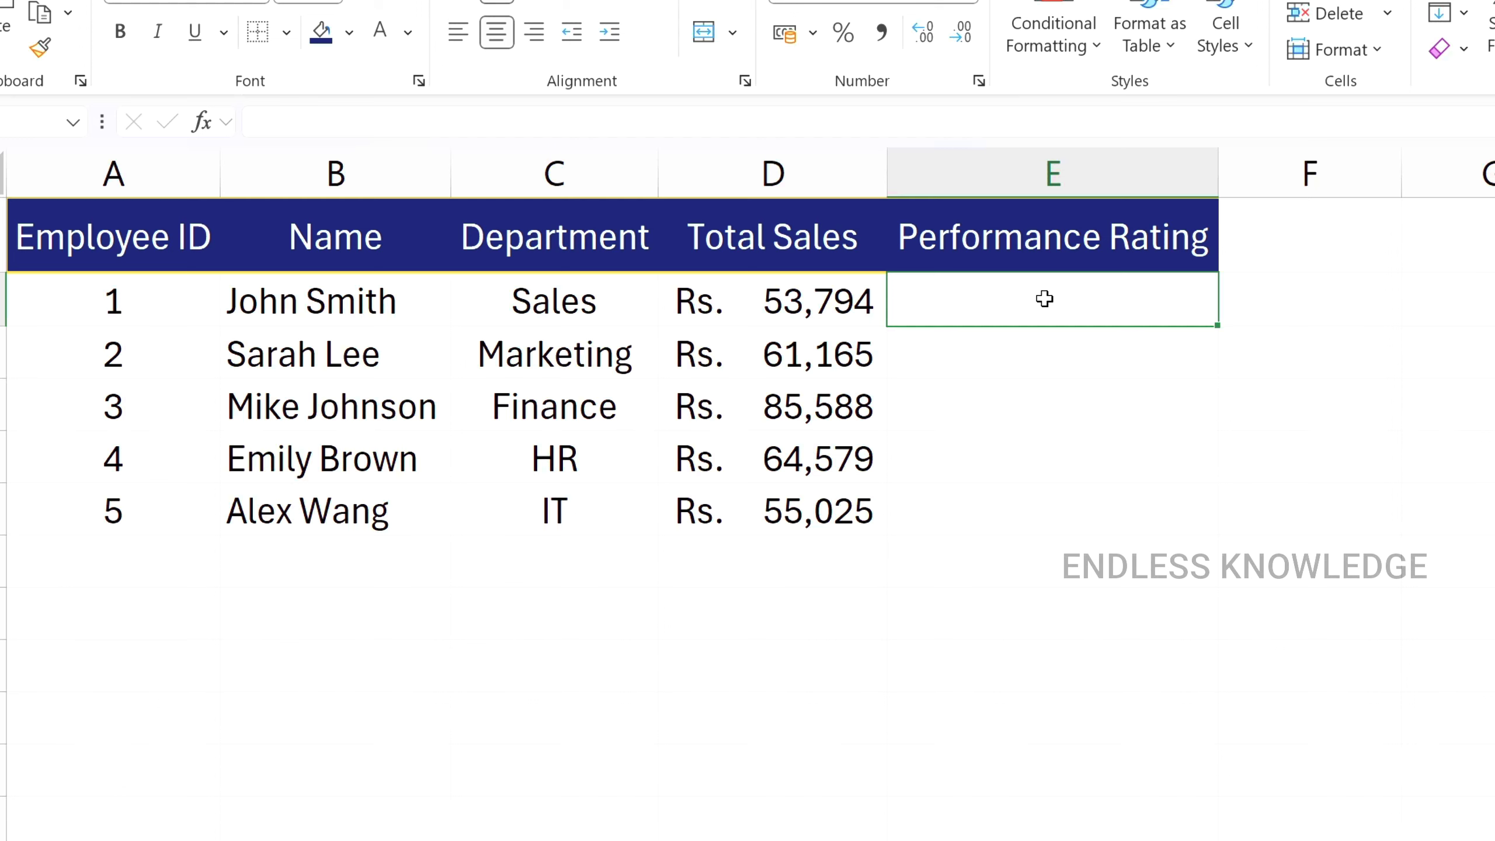
Step: Type =SWITCH(TRUE(),>=80000,"Excellent",>=60000,"Good",>=40000,"Average" in E2, correcting the Good typo
{"action": "type", "text": "=sw"}
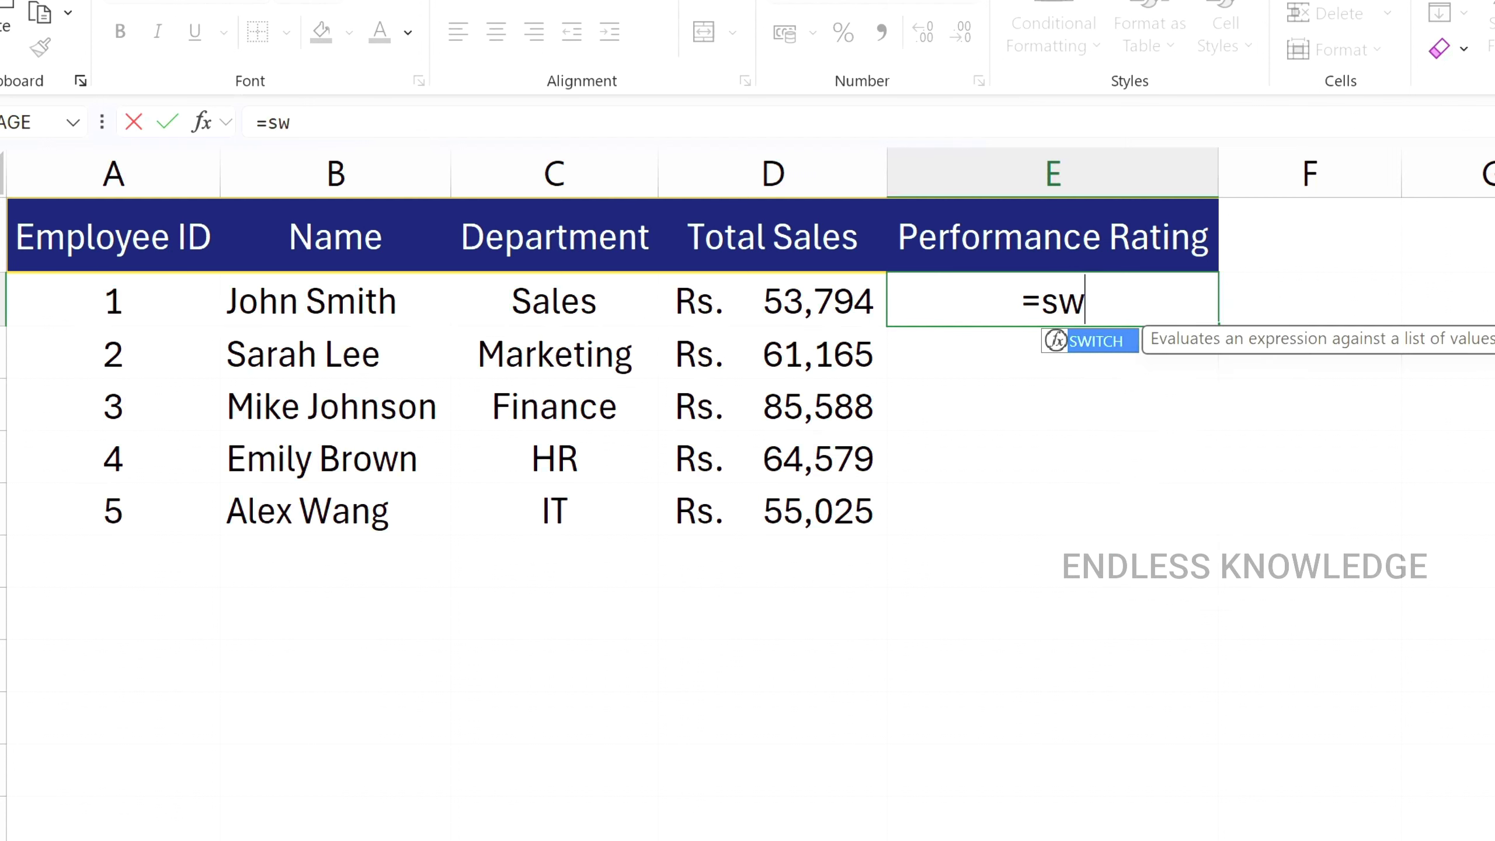
{"action": "key", "text": "Tab"}
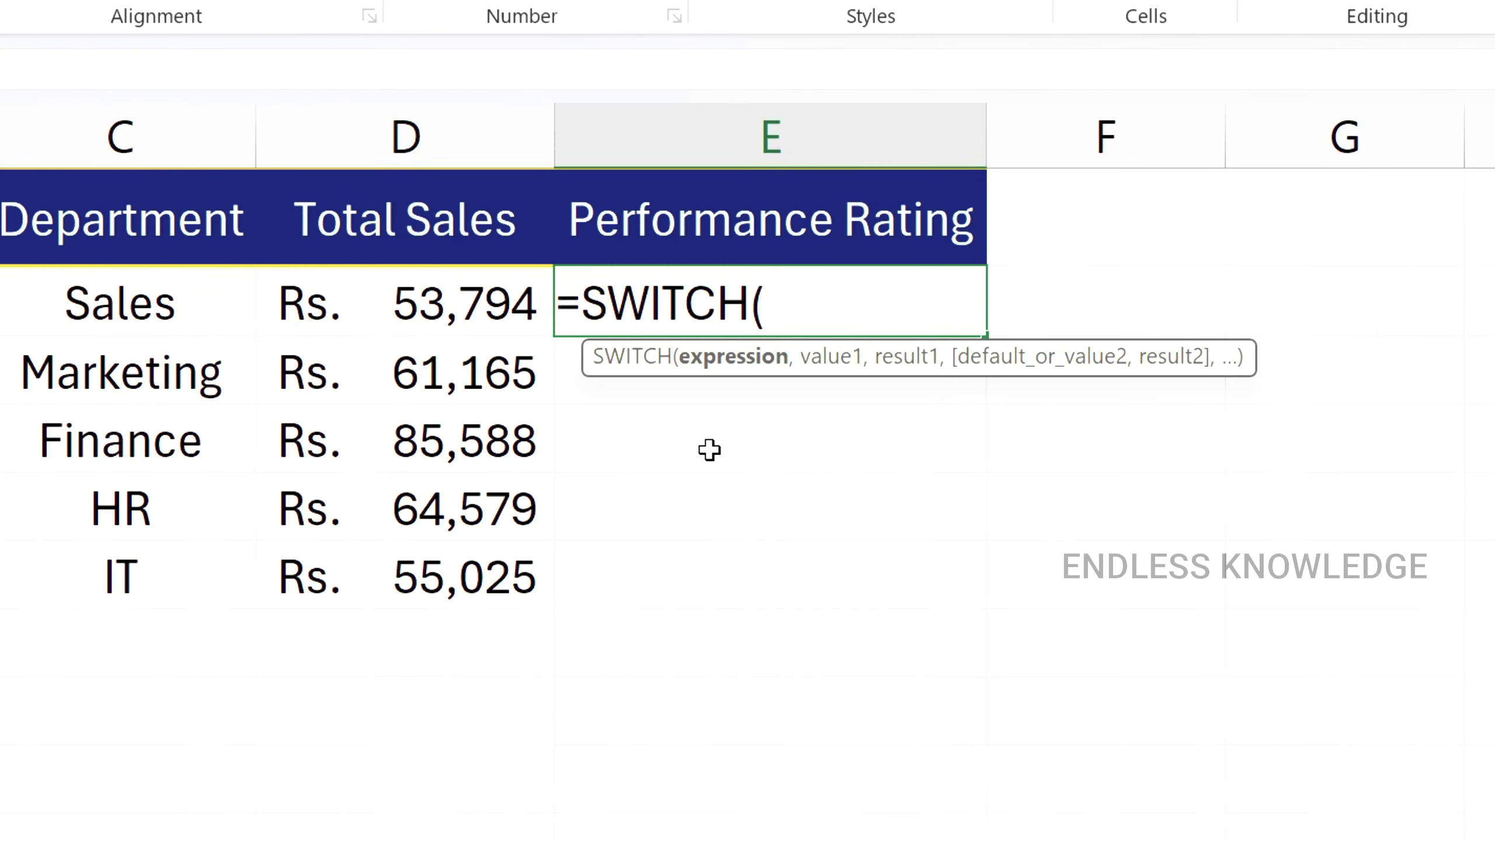
{"action": "type", "text": "tru"}
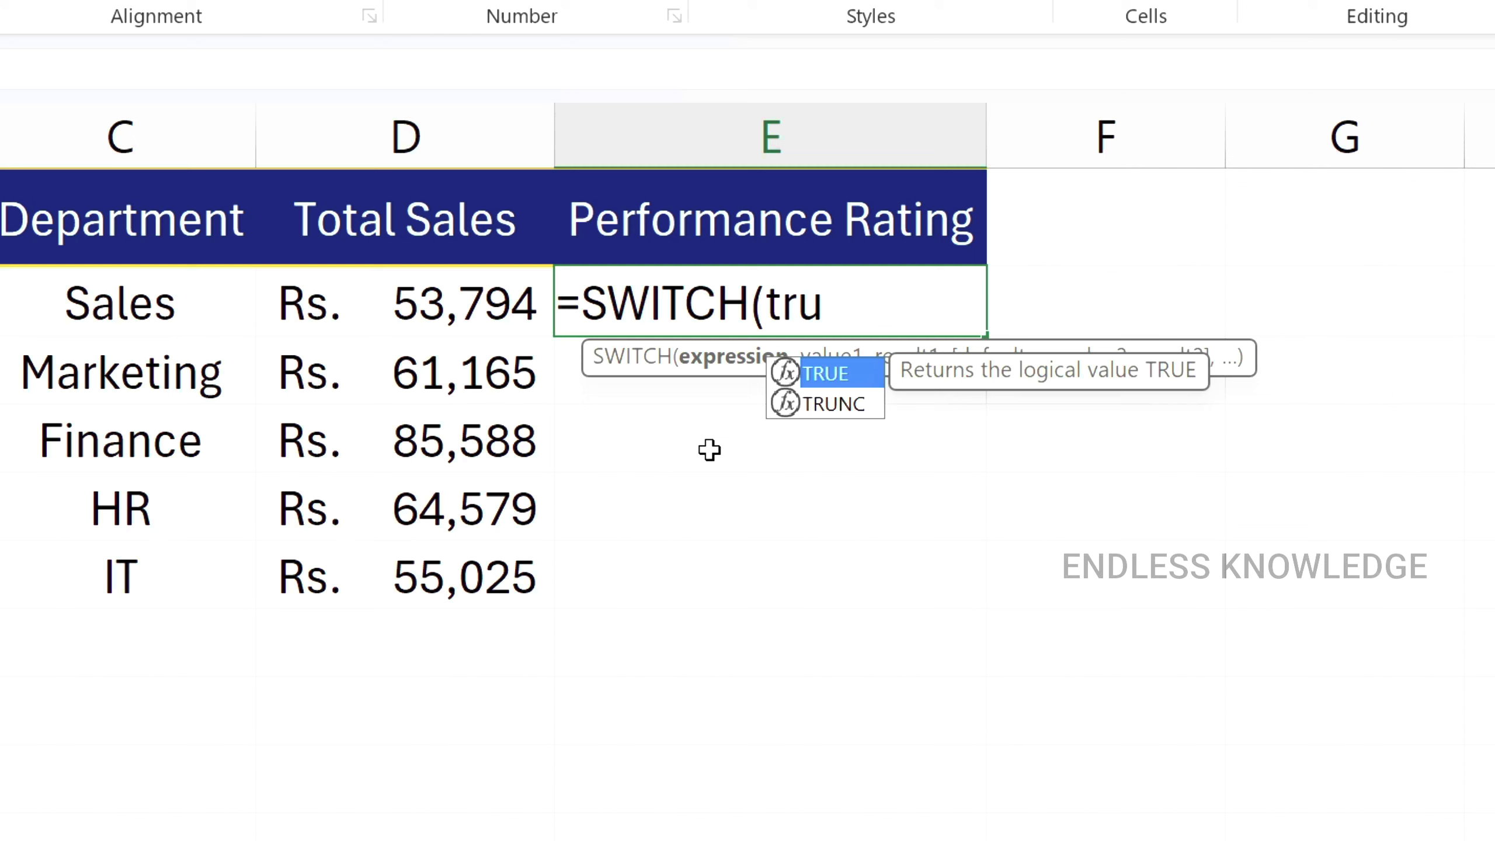
{"action": "key", "text": "Tab"}
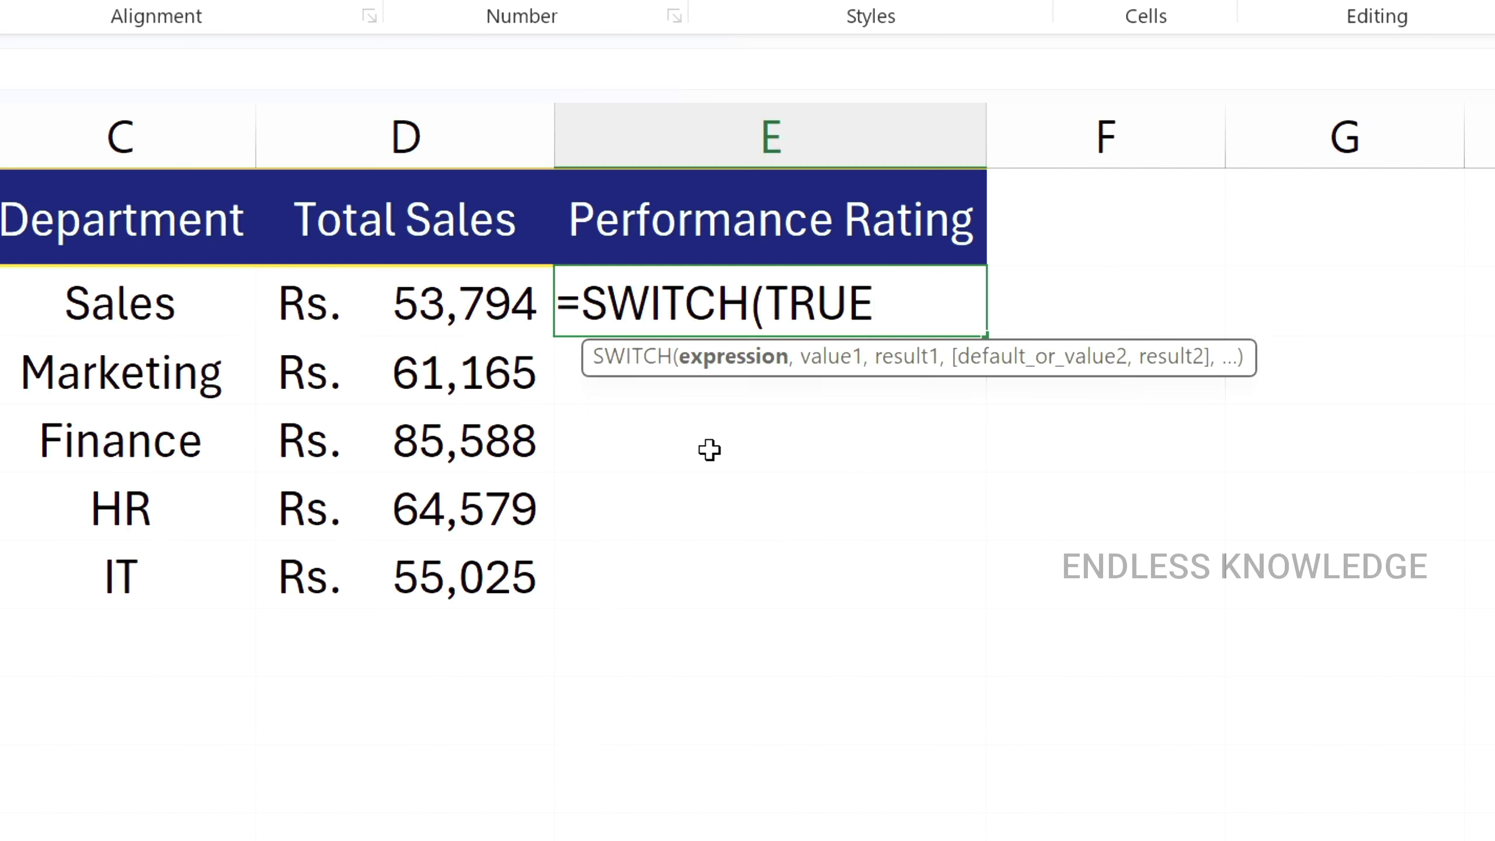
{"action": "type", "text": "(),"}
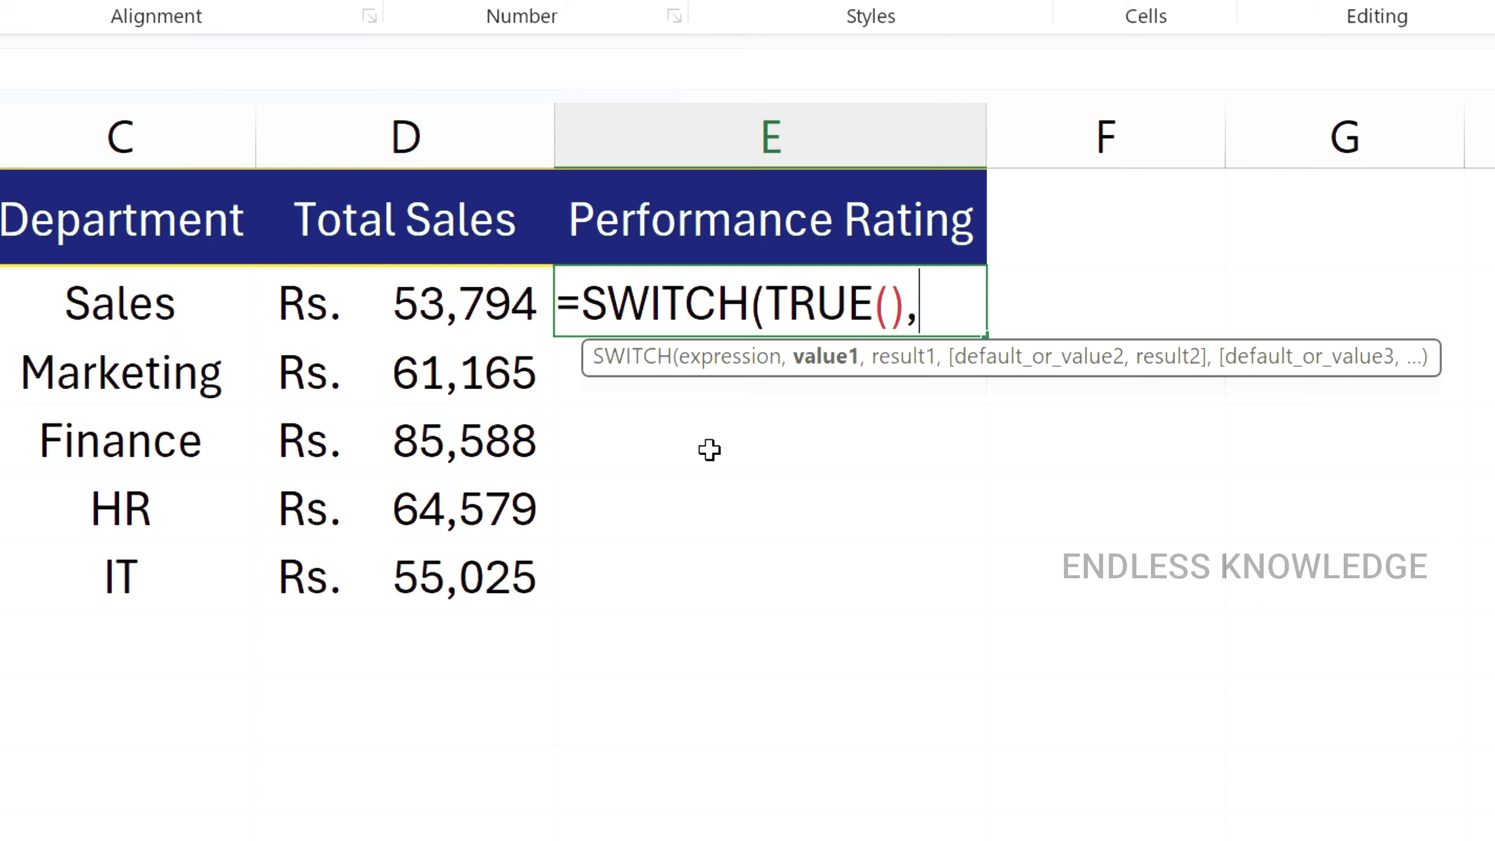
{"action": "type", "text": ">=8000"}
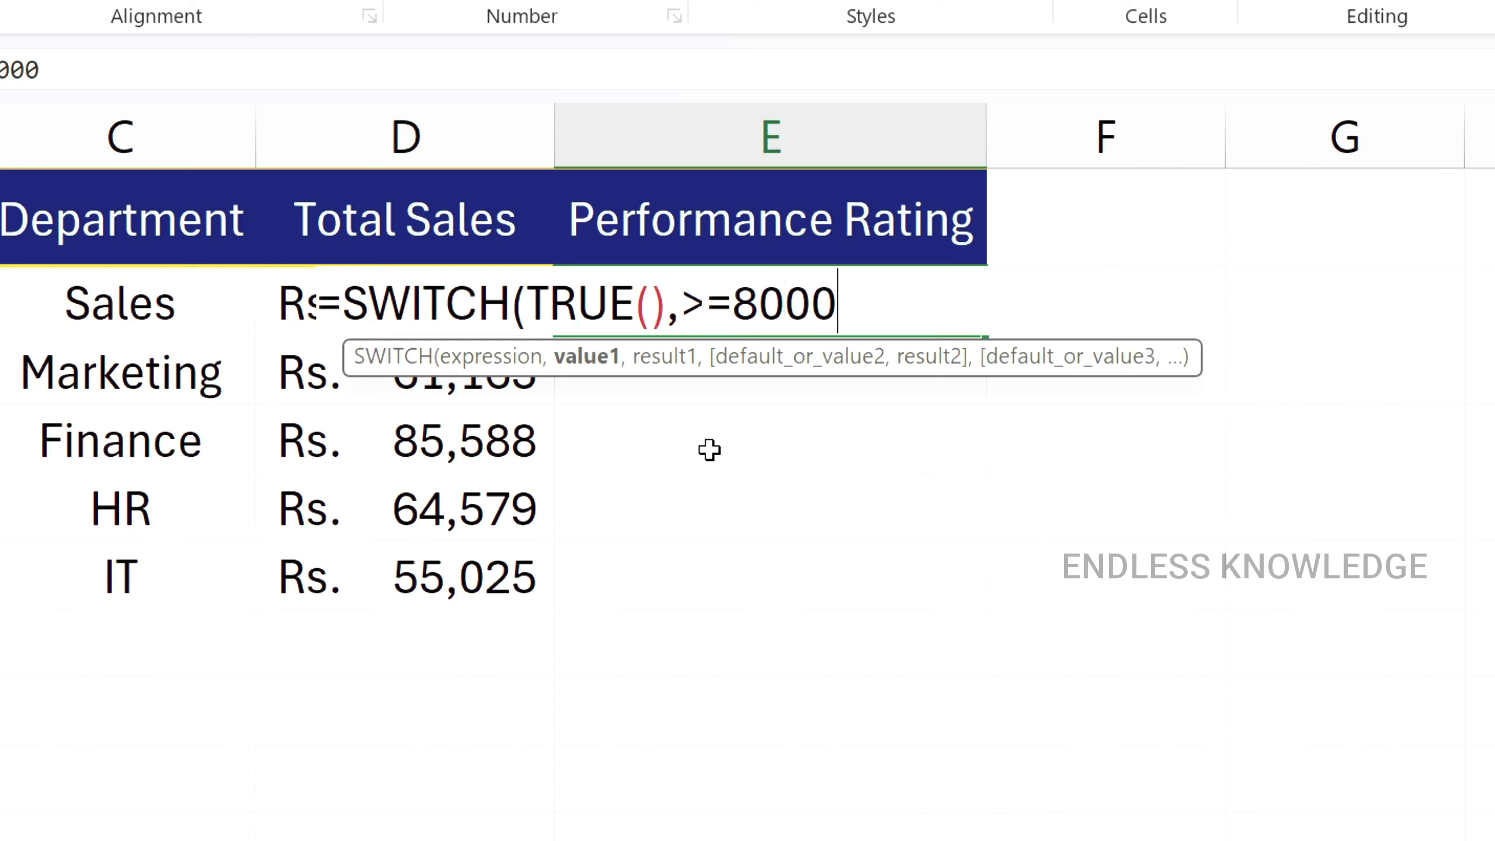
{"action": "type", "text": "0,"}
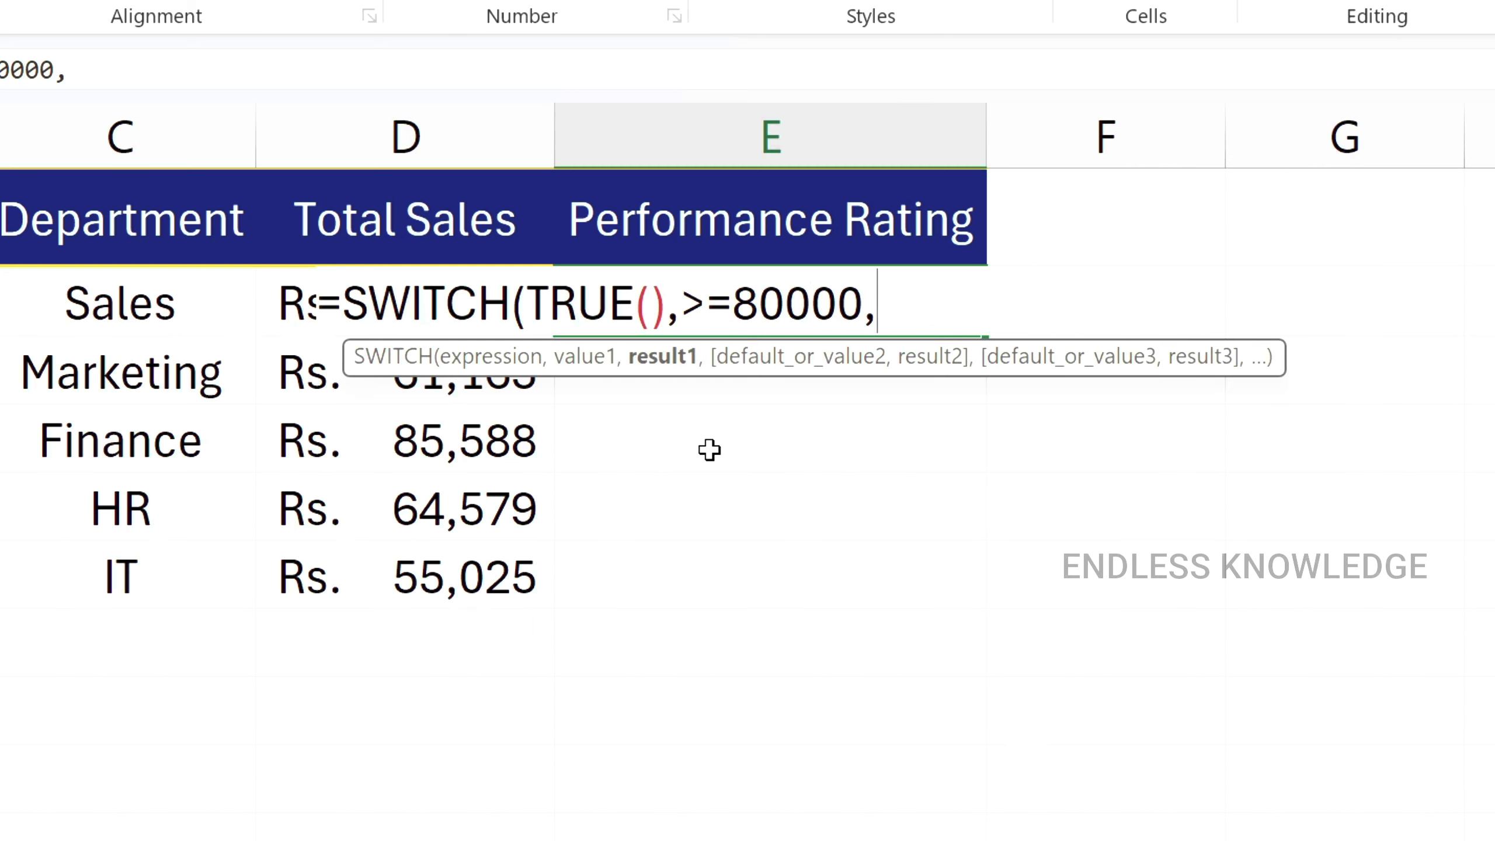
{"action": "type", "text": "\"Excellent\","}
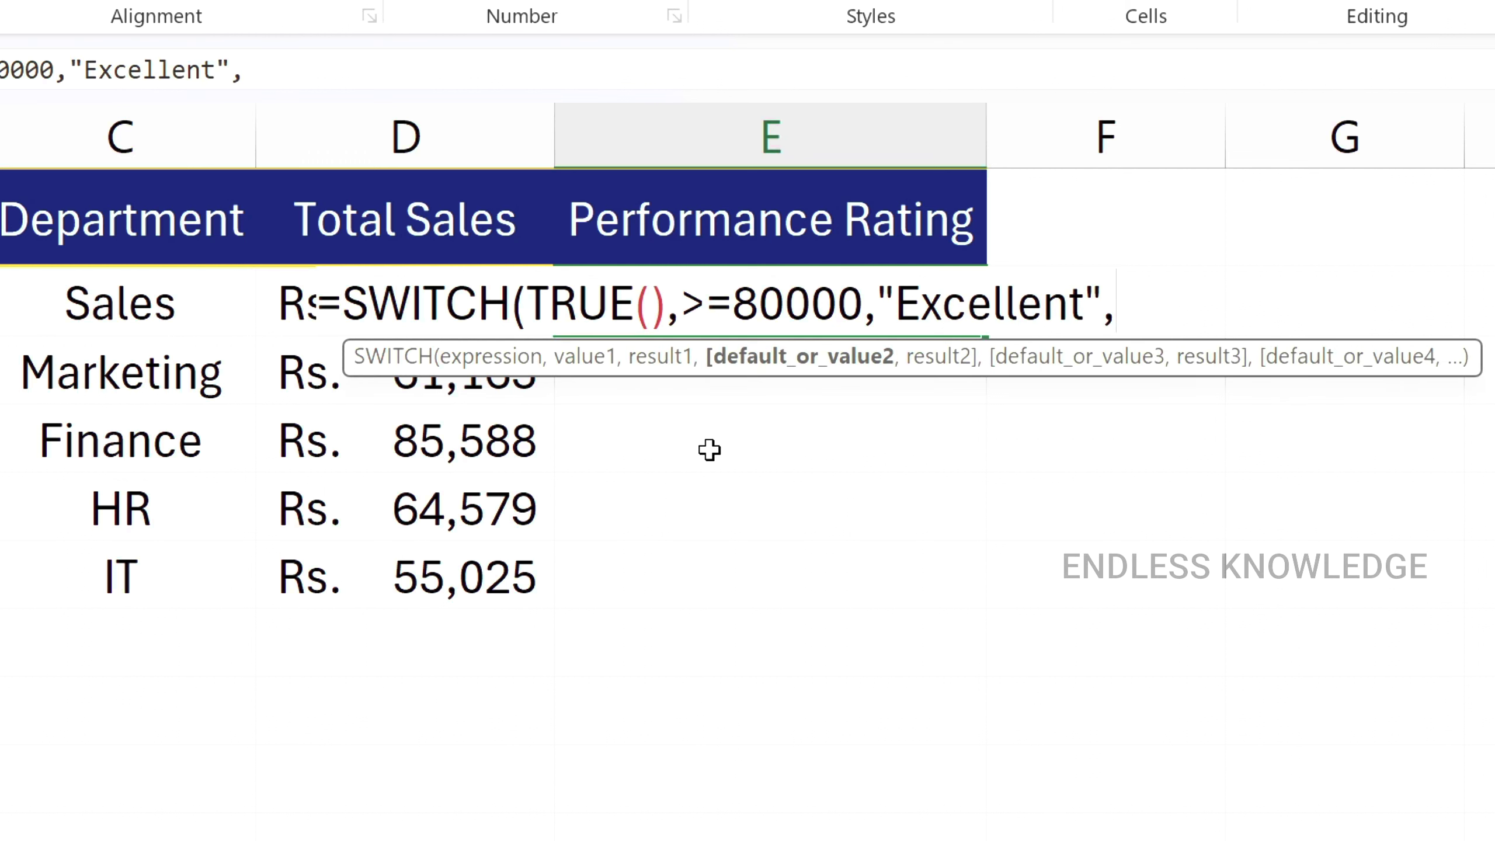
{"action": "type", "text": ">"}
{"action": "type", "text": "=6"}
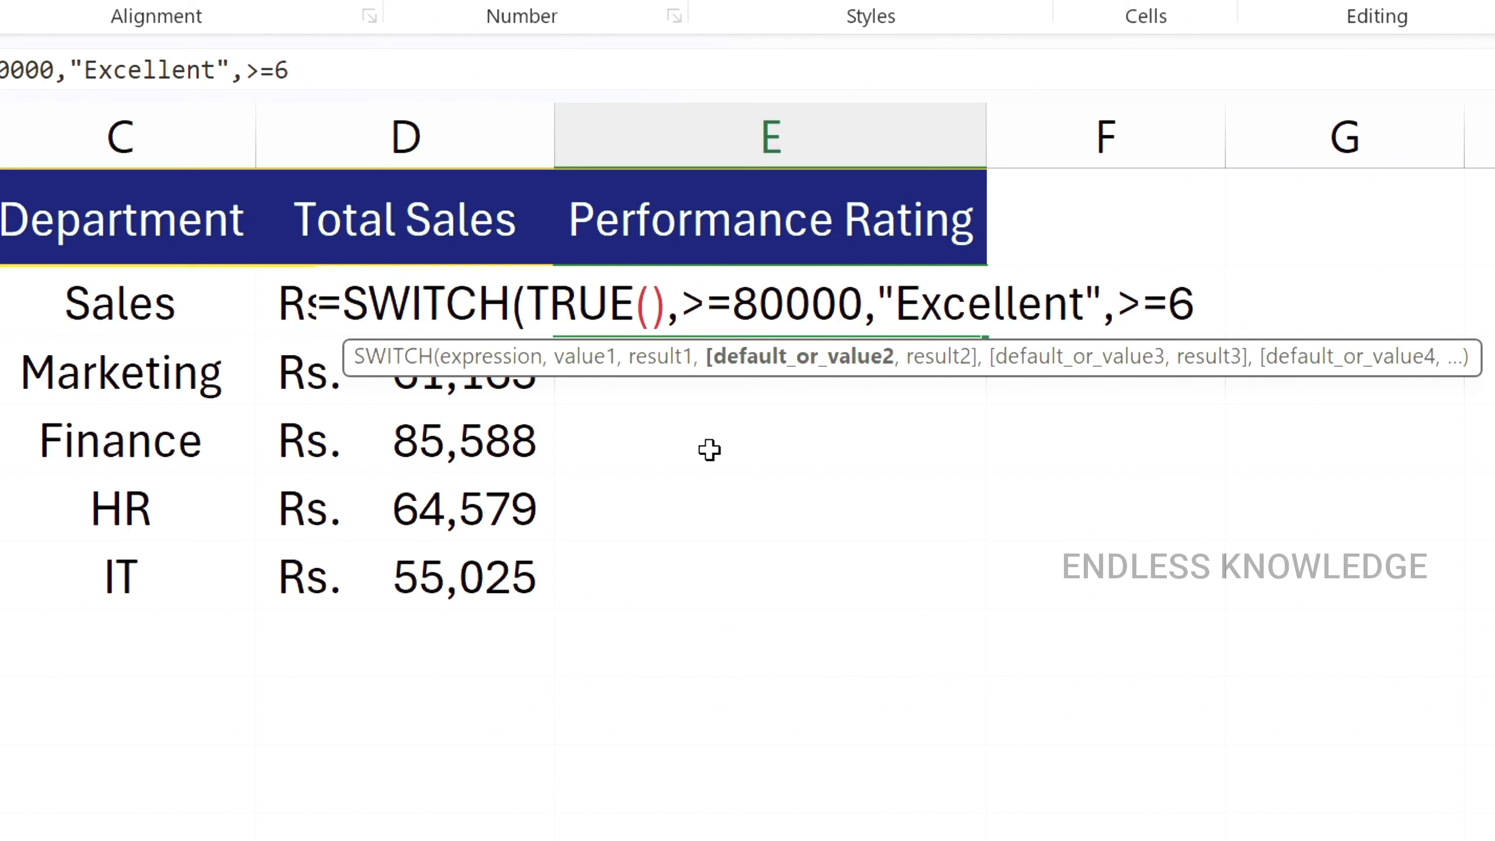
{"action": "type", "text": "0000"}
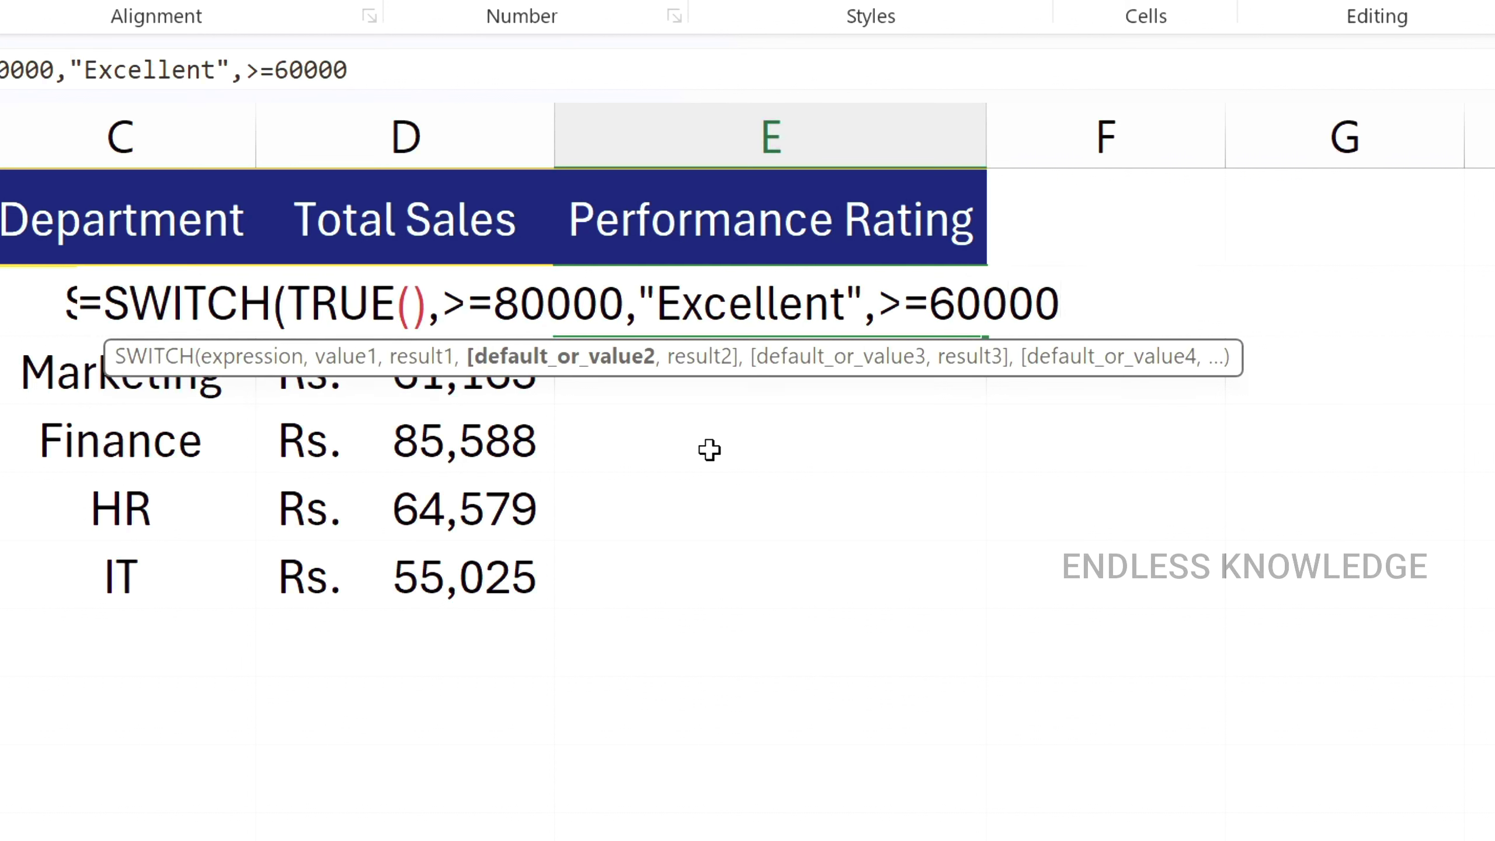
{"action": "type", "text": ",\""}
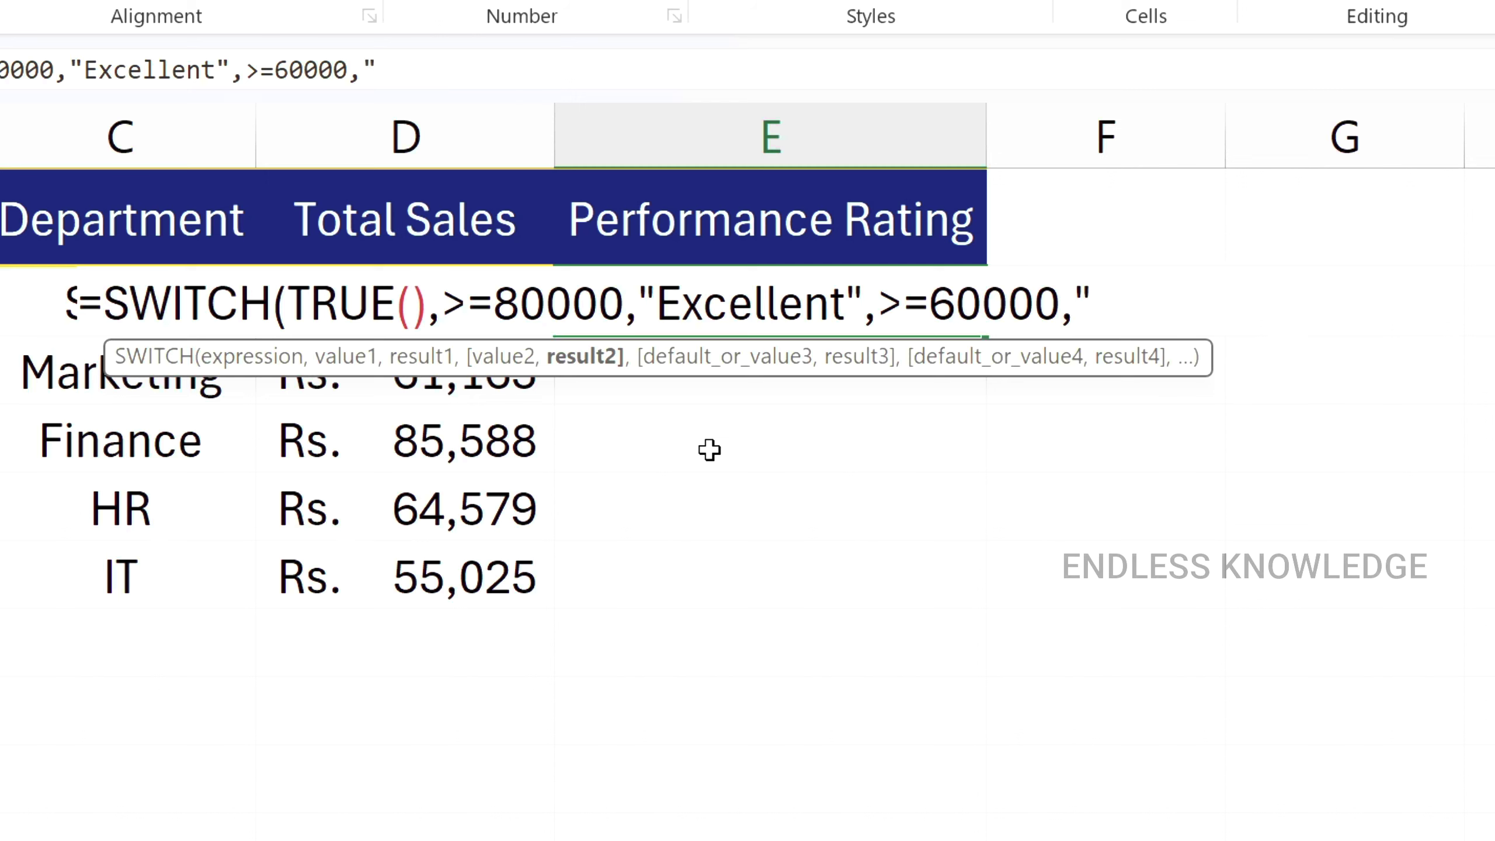
{"action": "type", "text": "Goog"}
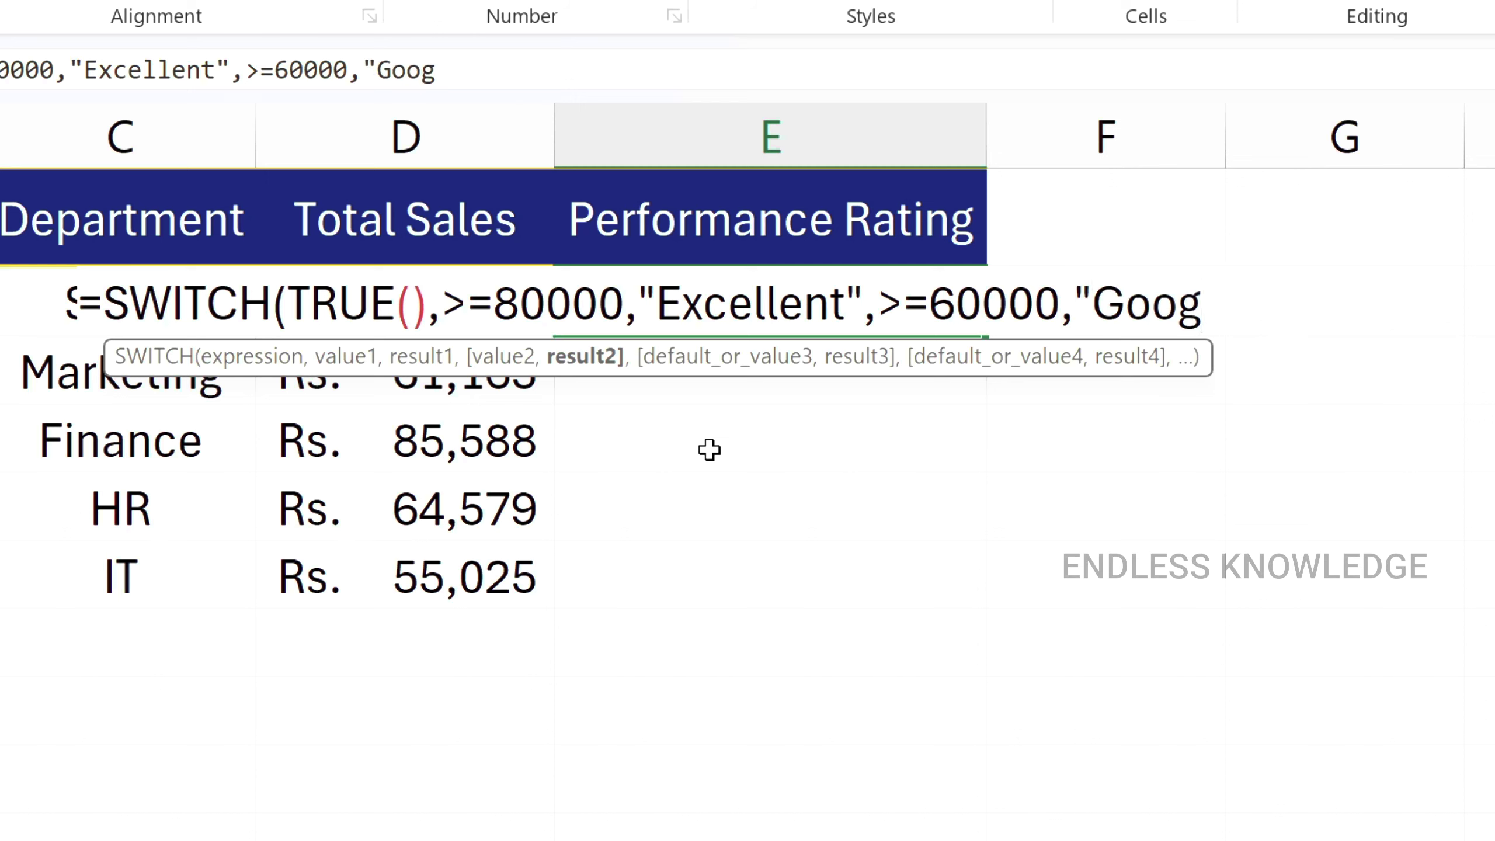
{"action": "key", "text": "BackSpace"}
{"action": "type", "text": "d\","}
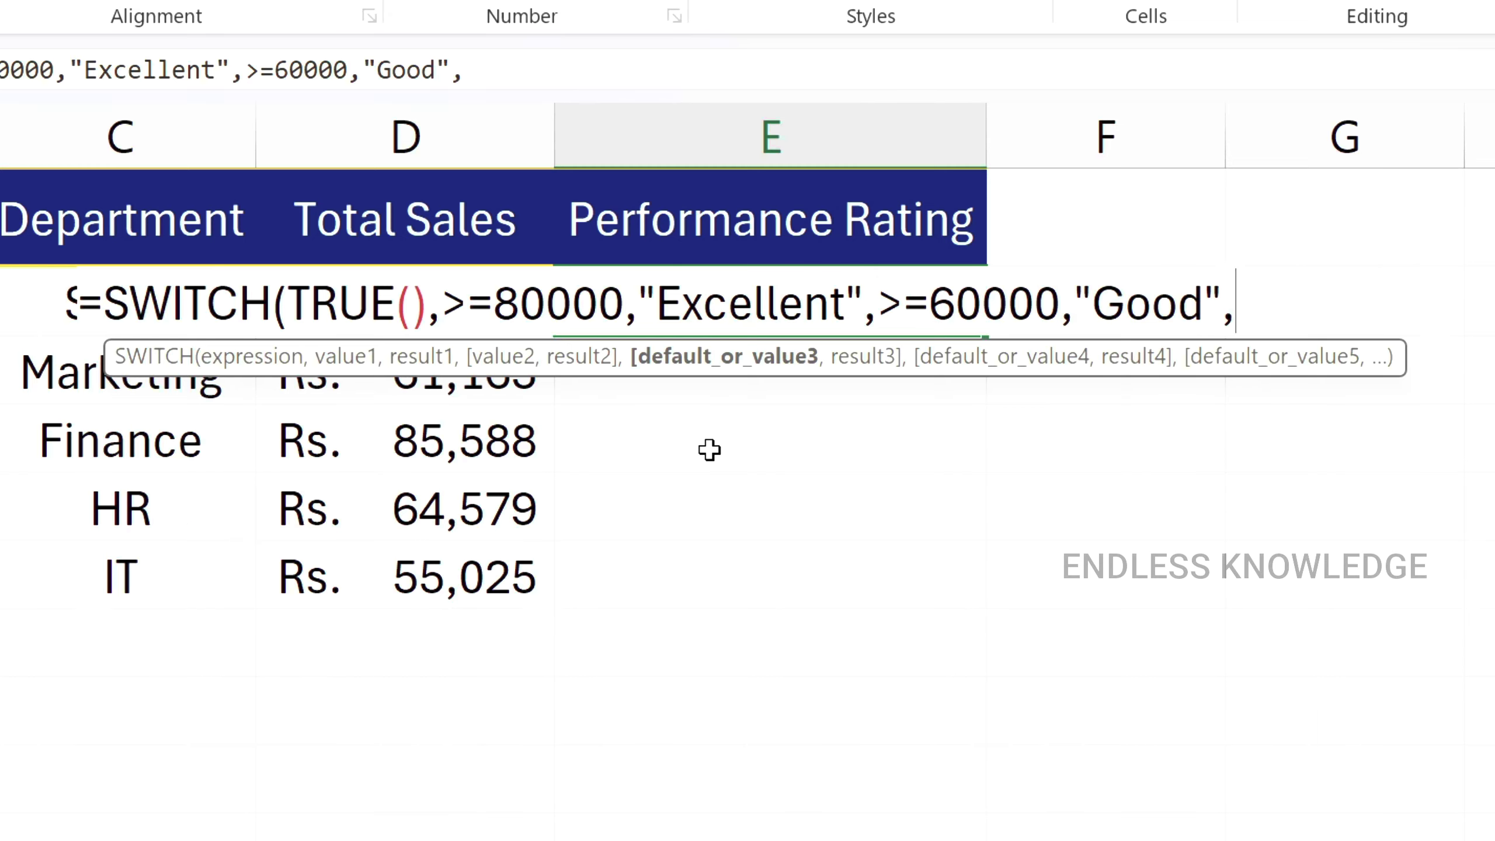
{"action": "type", "text": ">=40000,\"Average\""}
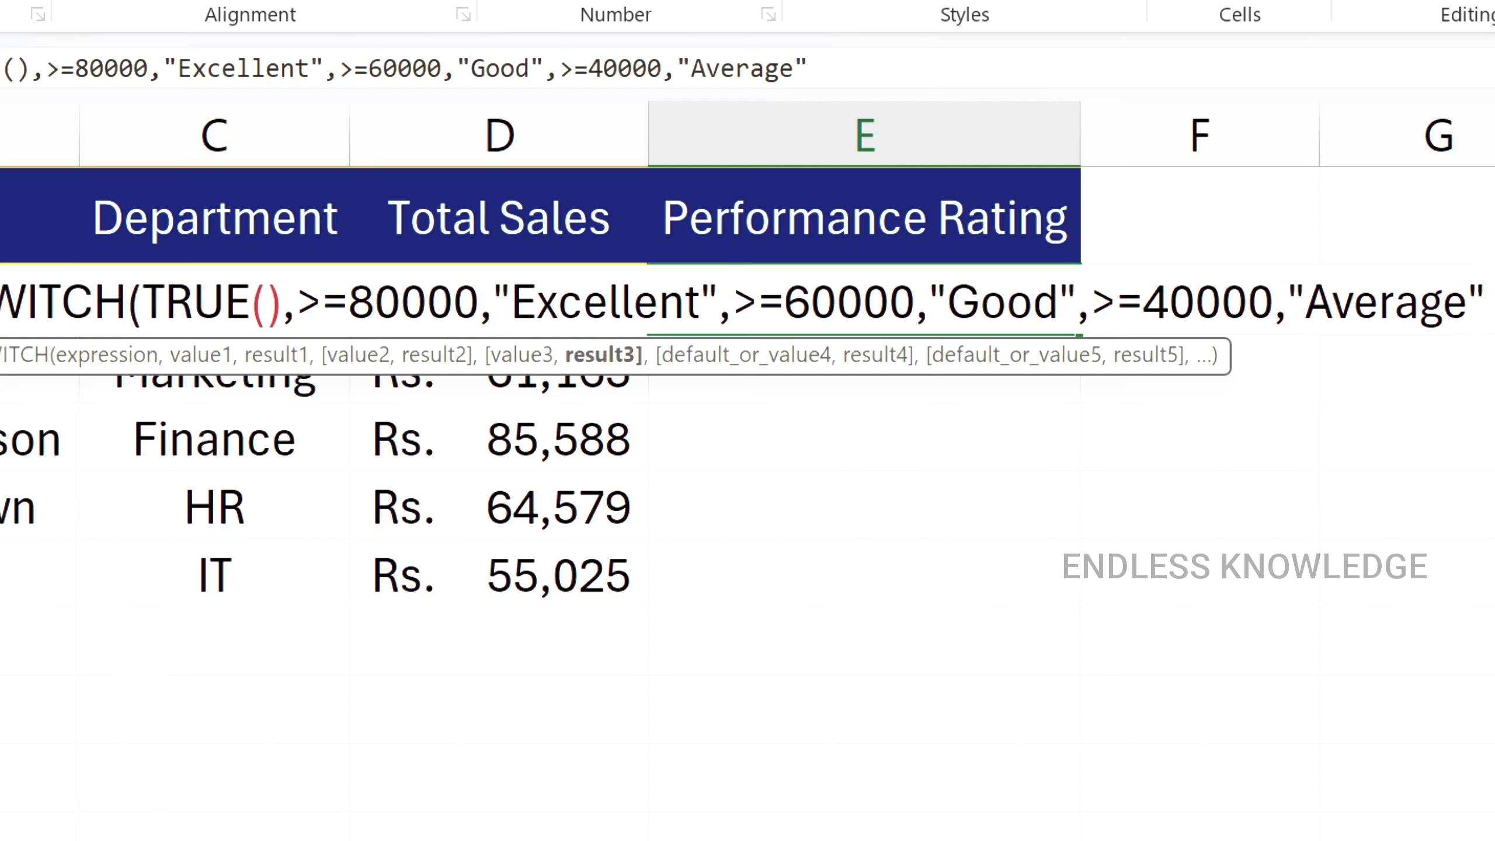
Step: Prefix each condition with D2, add a "Need Improvement" default, and commit E2
{"action": "left_click", "coordinate": [296, 302]}
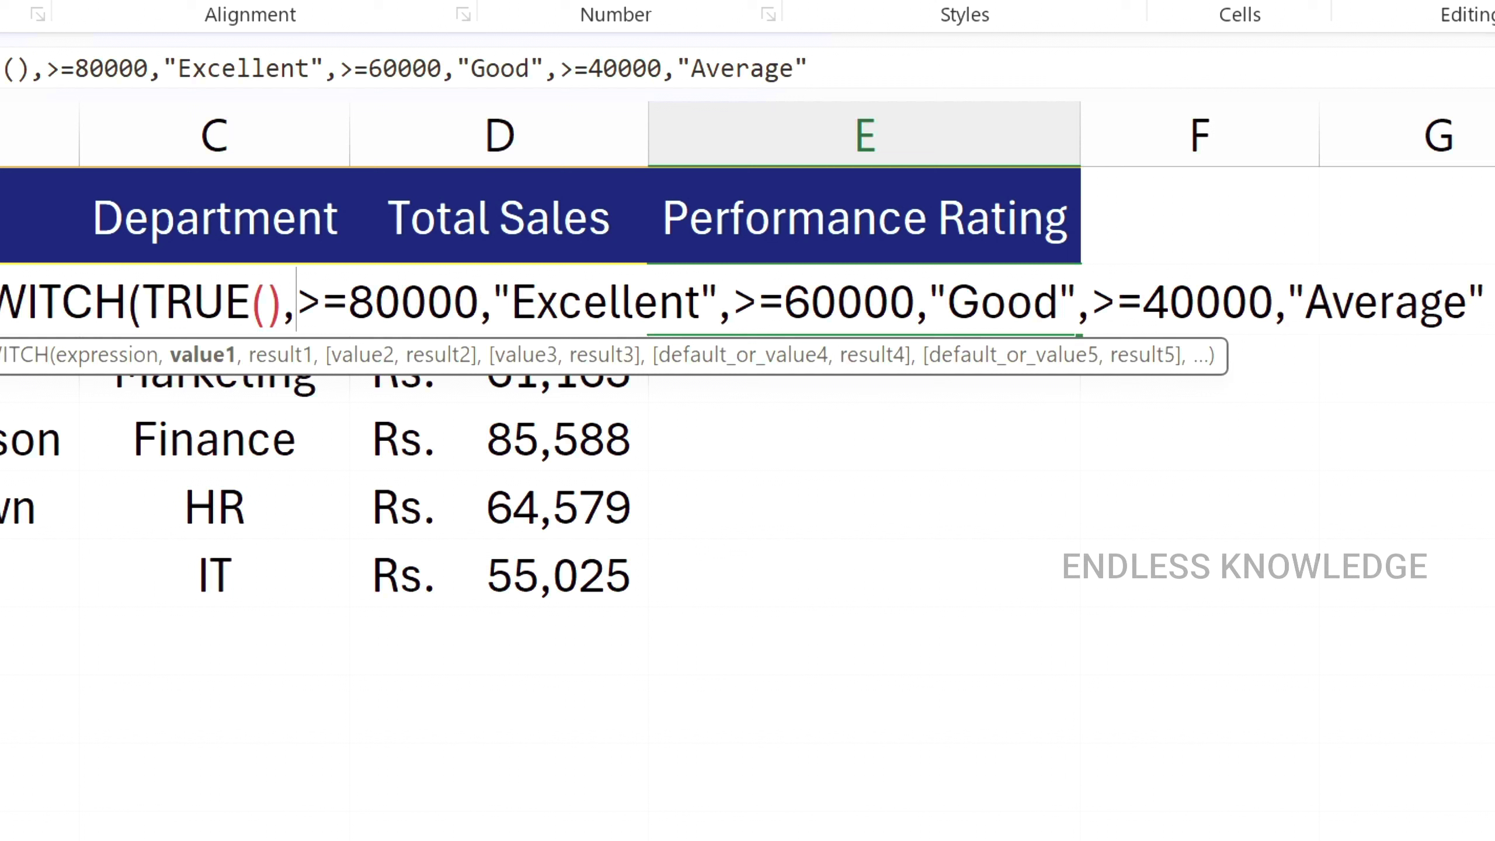
{"action": "type", "text": "D2"}
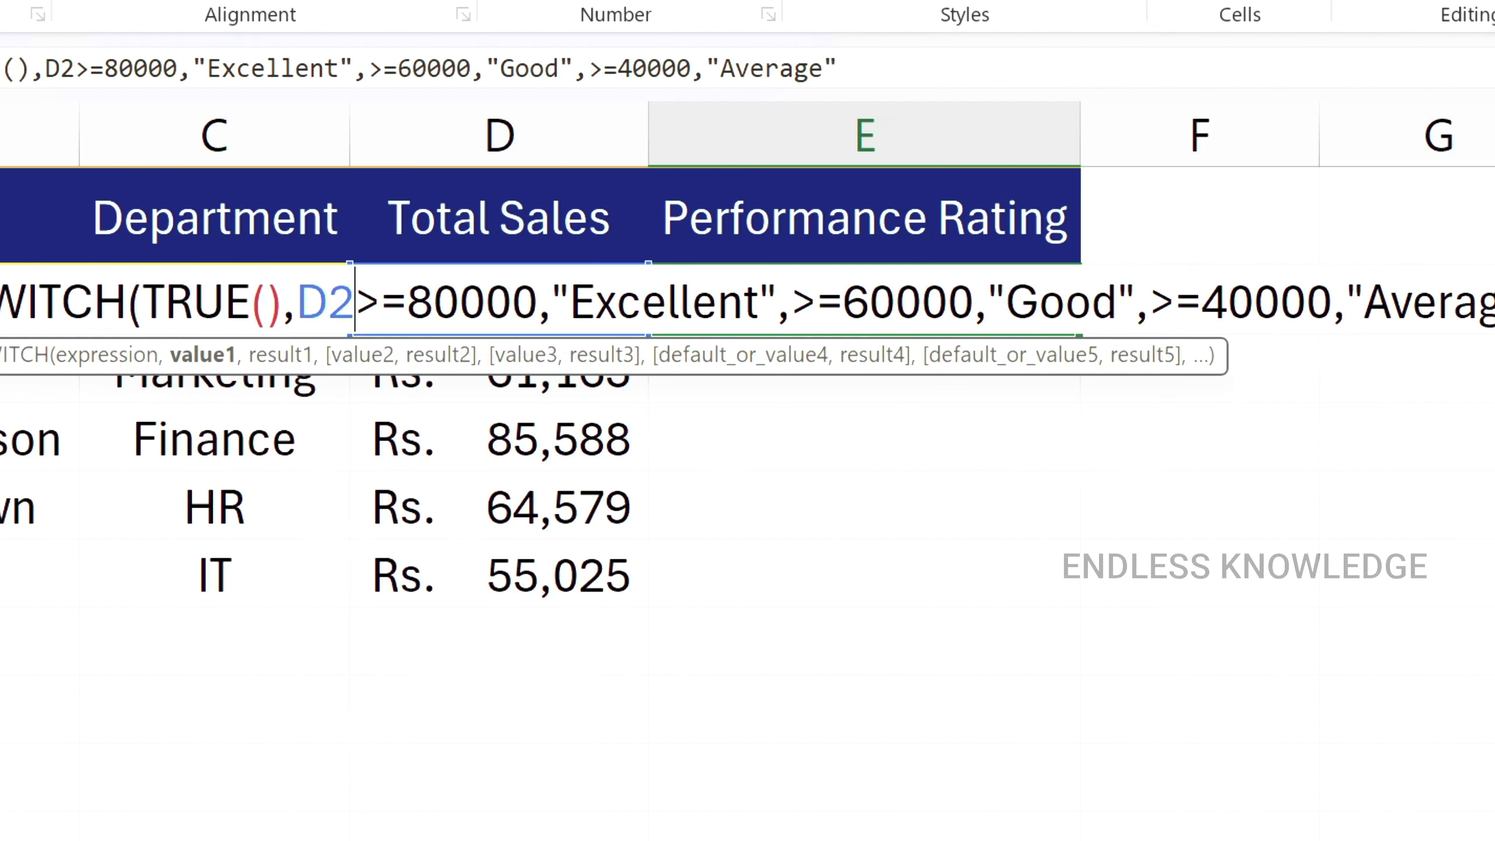
{"action": "left_click", "coordinate": [791, 301]}
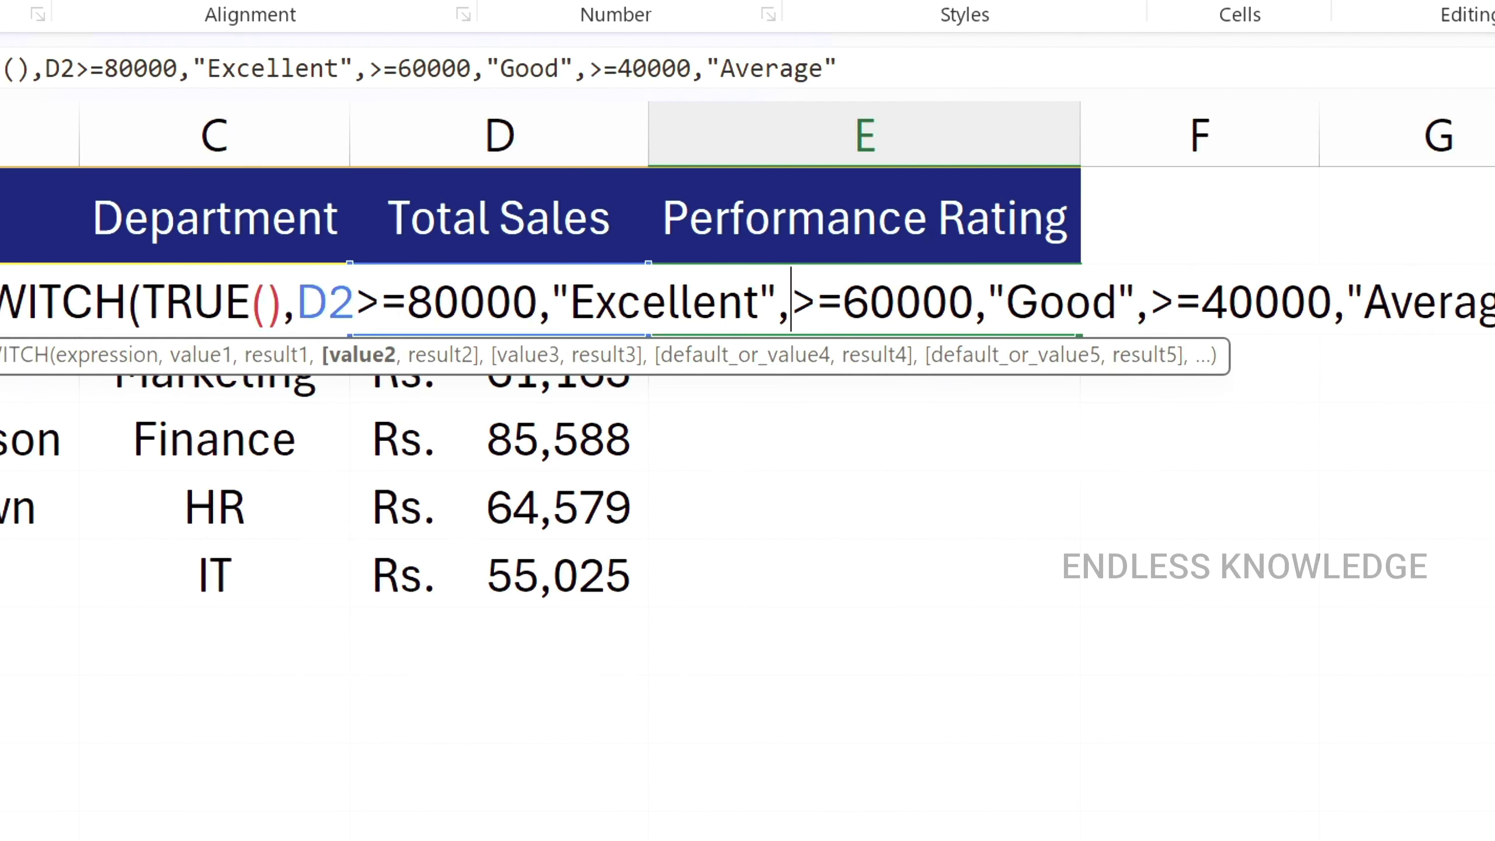
{"action": "type", "text": "D2"}
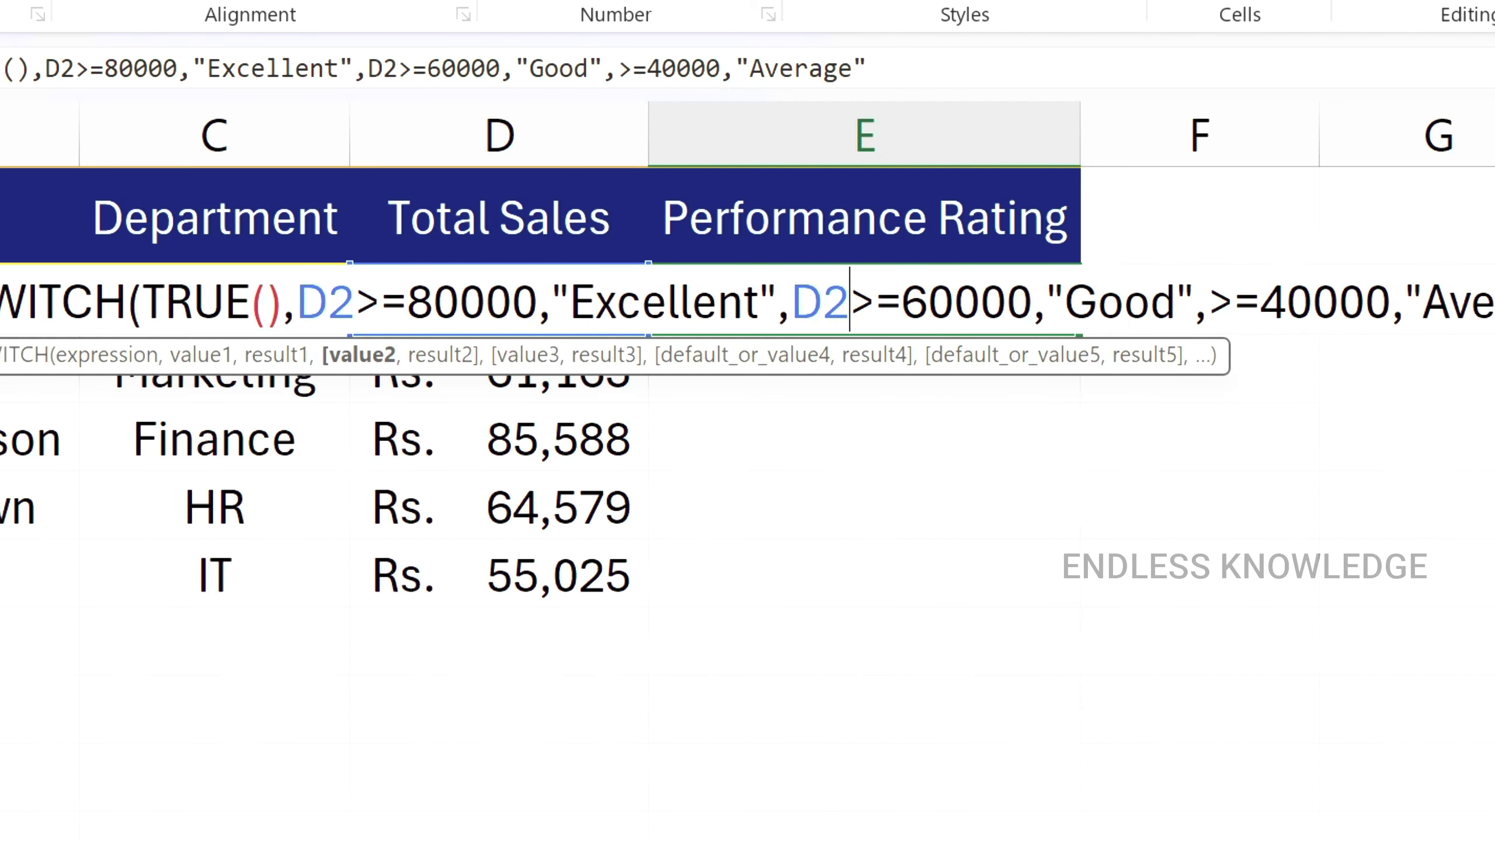
{"action": "left_click", "coordinate": [1208, 301]}
{"action": "type", "text": "D2"}
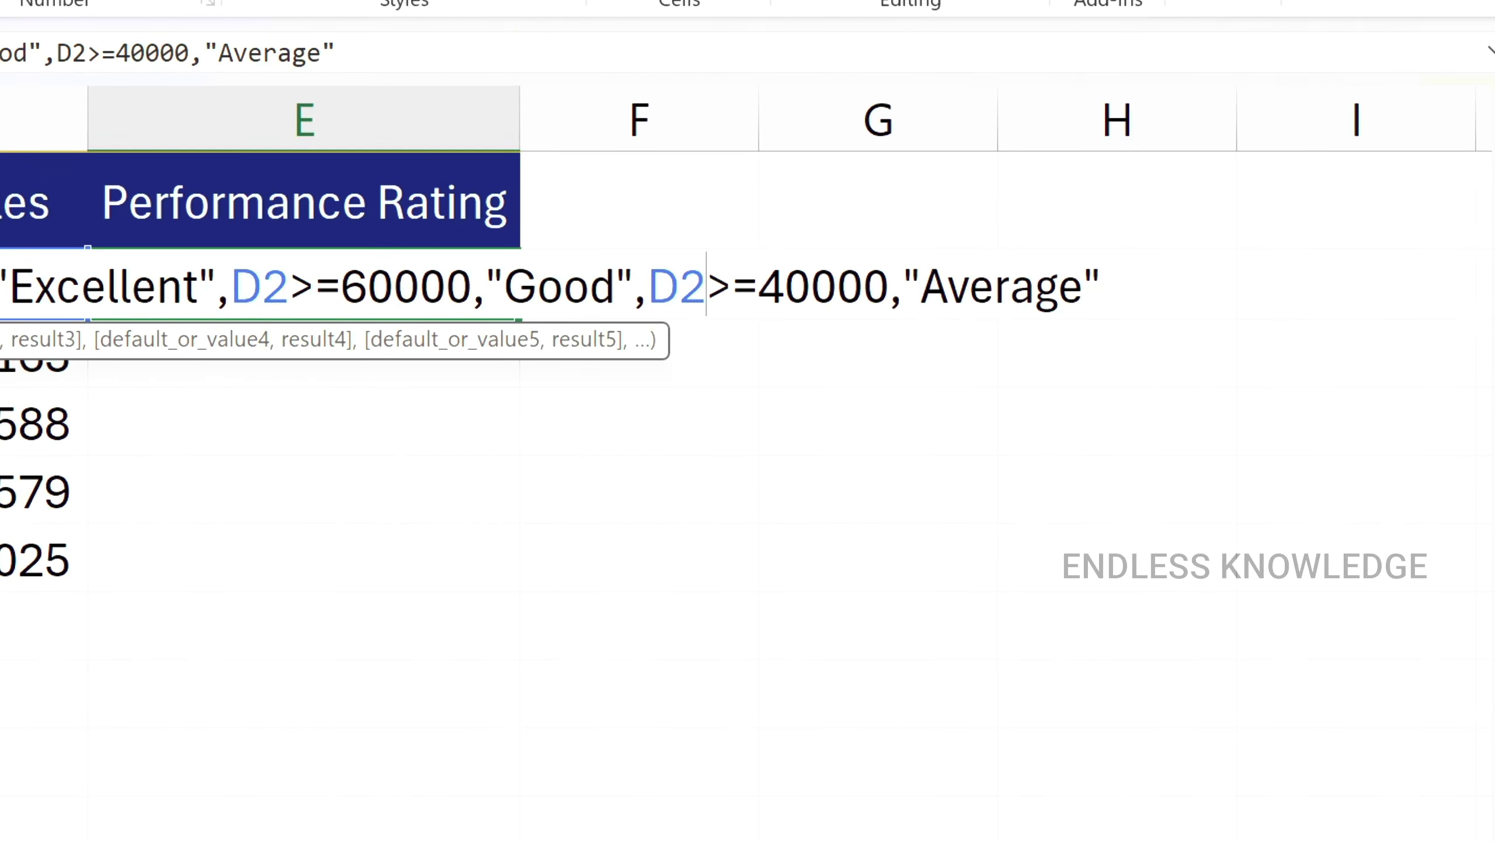
{"action": "left_click", "coordinate": [1194, 287]}
{"action": "type", "text": ","}
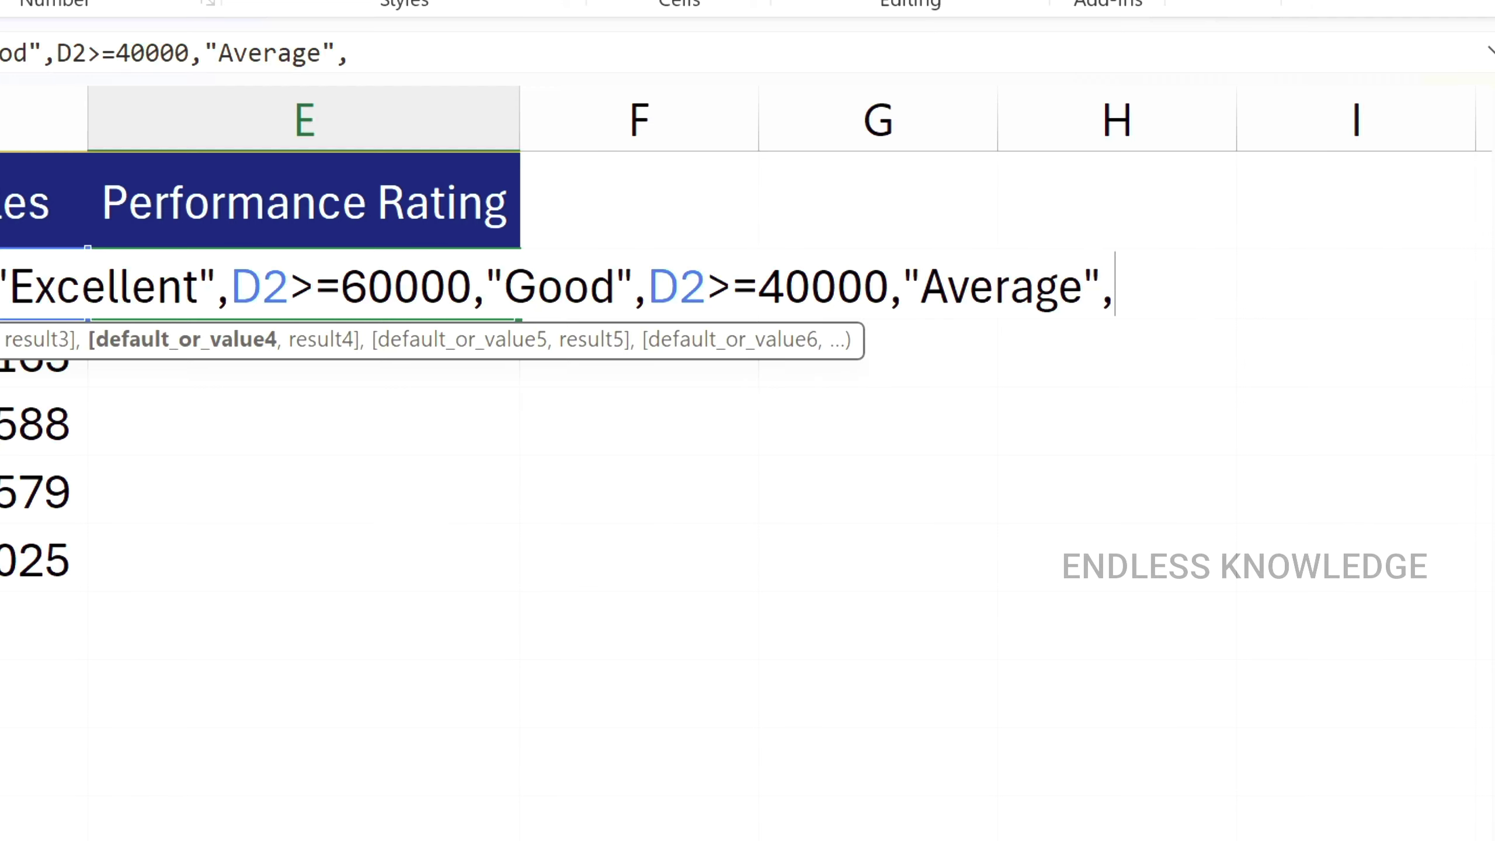
{"action": "type", "text": "\"Need Imporvement\")"}
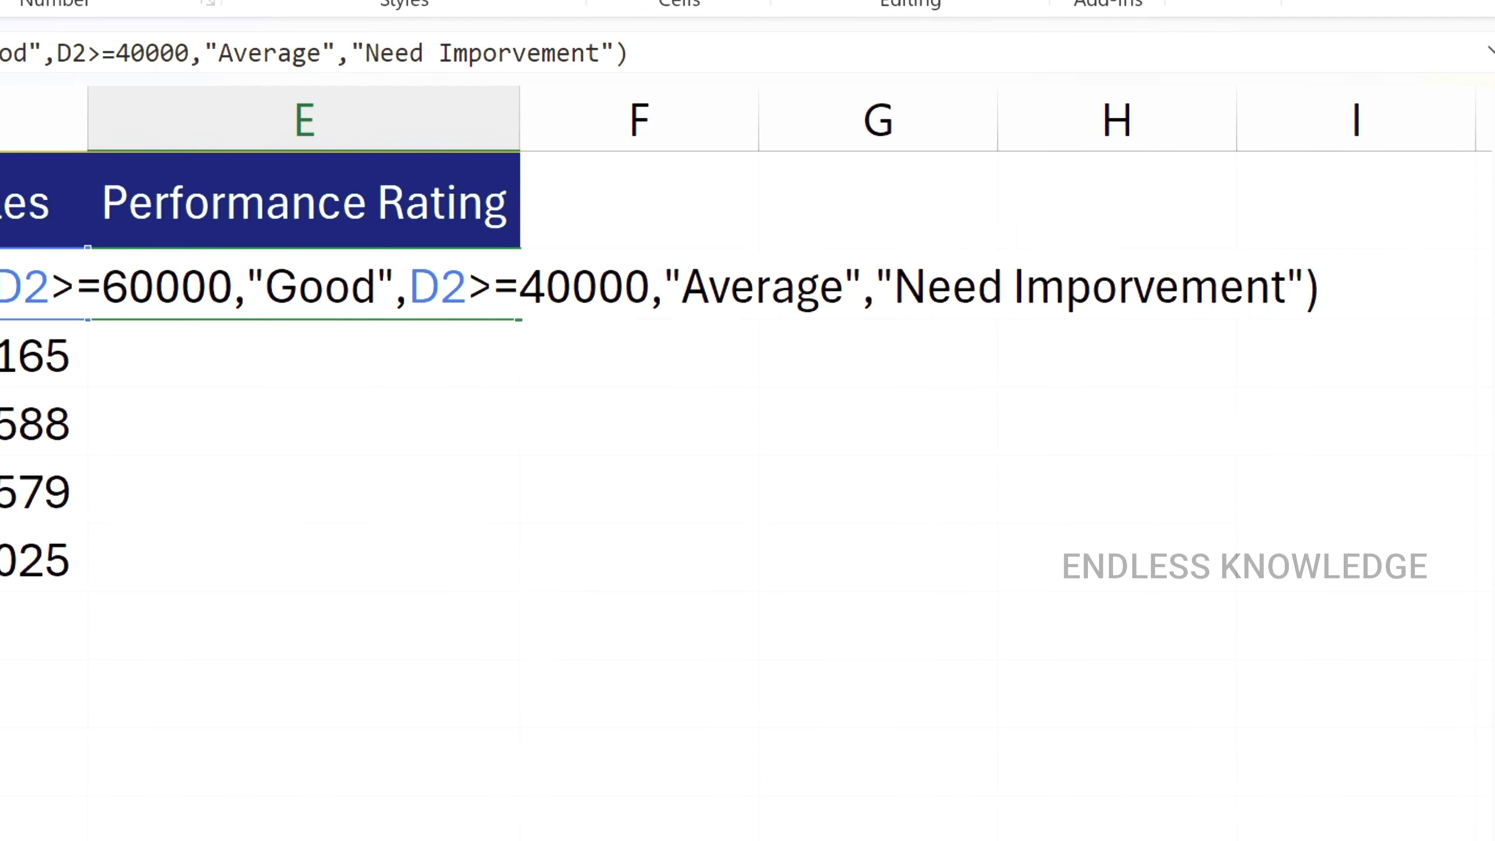
{"action": "key", "text": "Return"}
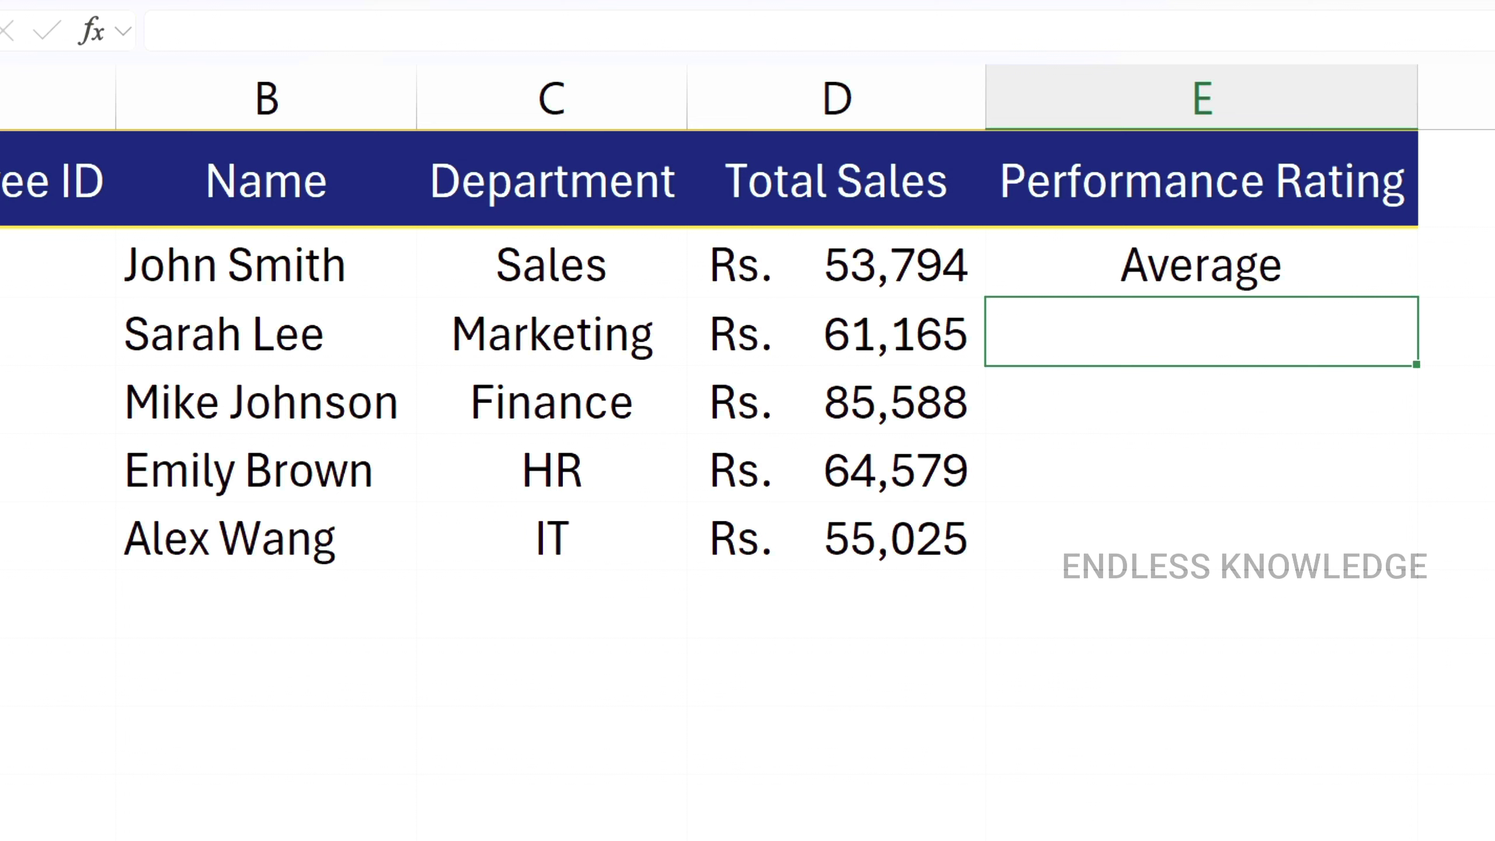
Step: Fill E2's rating formula down to E6 and check the copied formulas
{"action": "left_click", "coordinate": [1348, 273]}
{"action": "double_click", "coordinate": [1417, 298]}
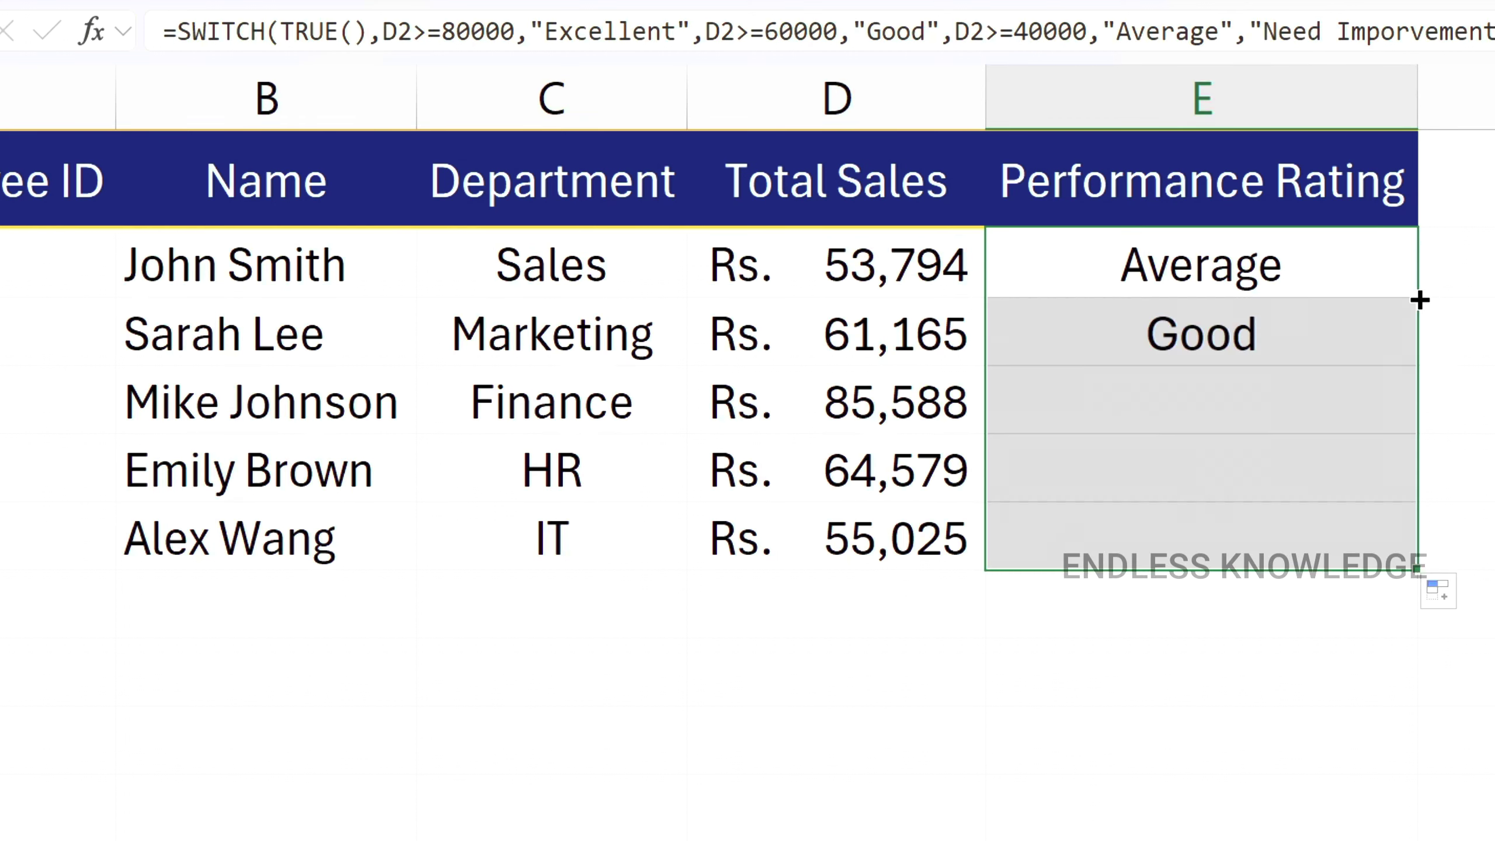
{"action": "left_click", "coordinate": [1280, 421]}
{"action": "left_click", "coordinate": [1266, 471]}
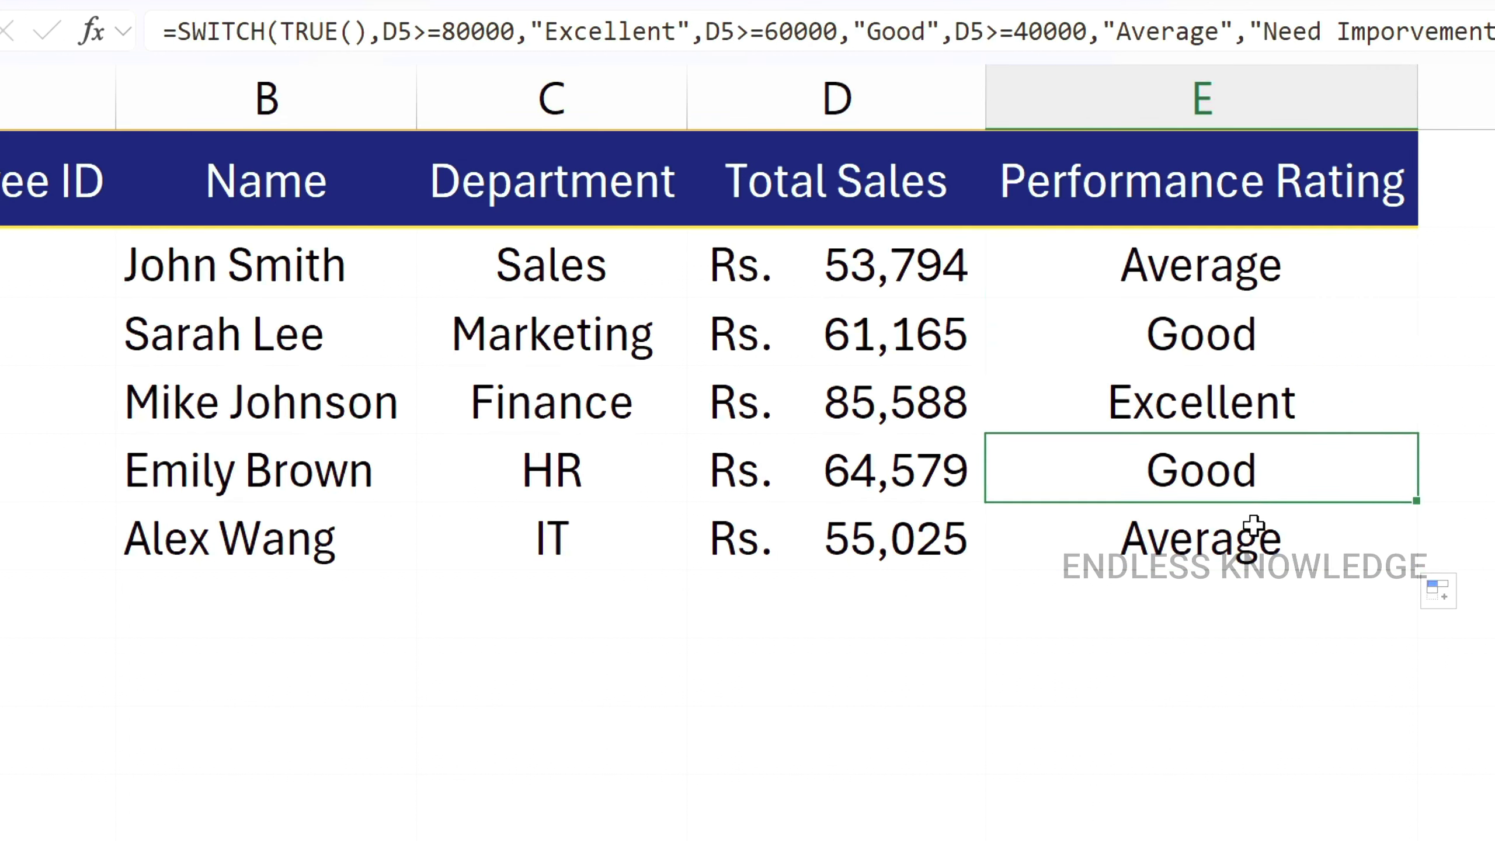
{"action": "left_click", "coordinate": [1251, 534]}
{"action": "left_click", "coordinate": [918, 557]}
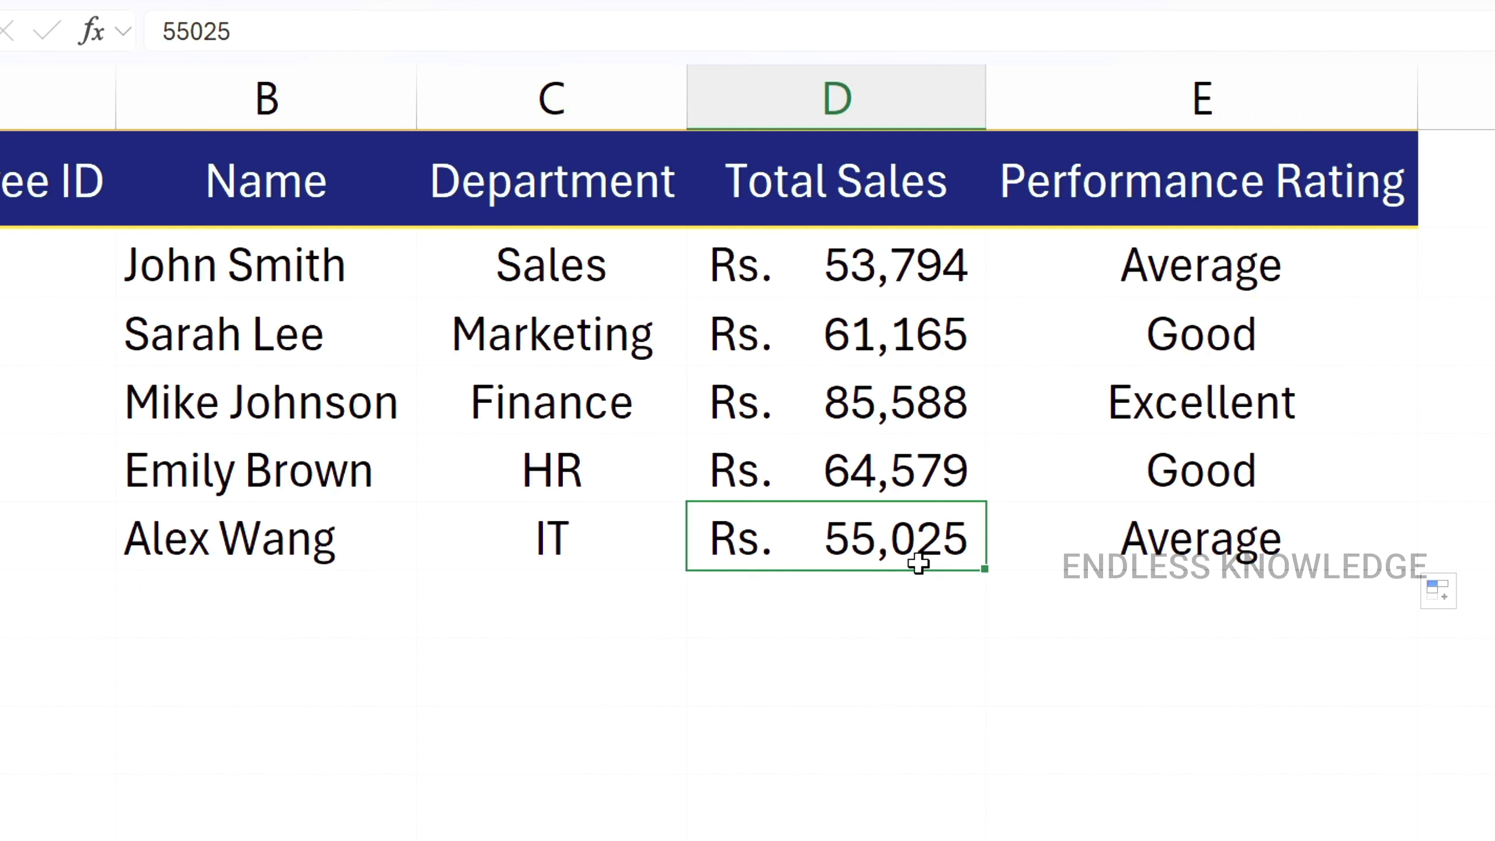
{"action": "left_click", "coordinate": [899, 264]}
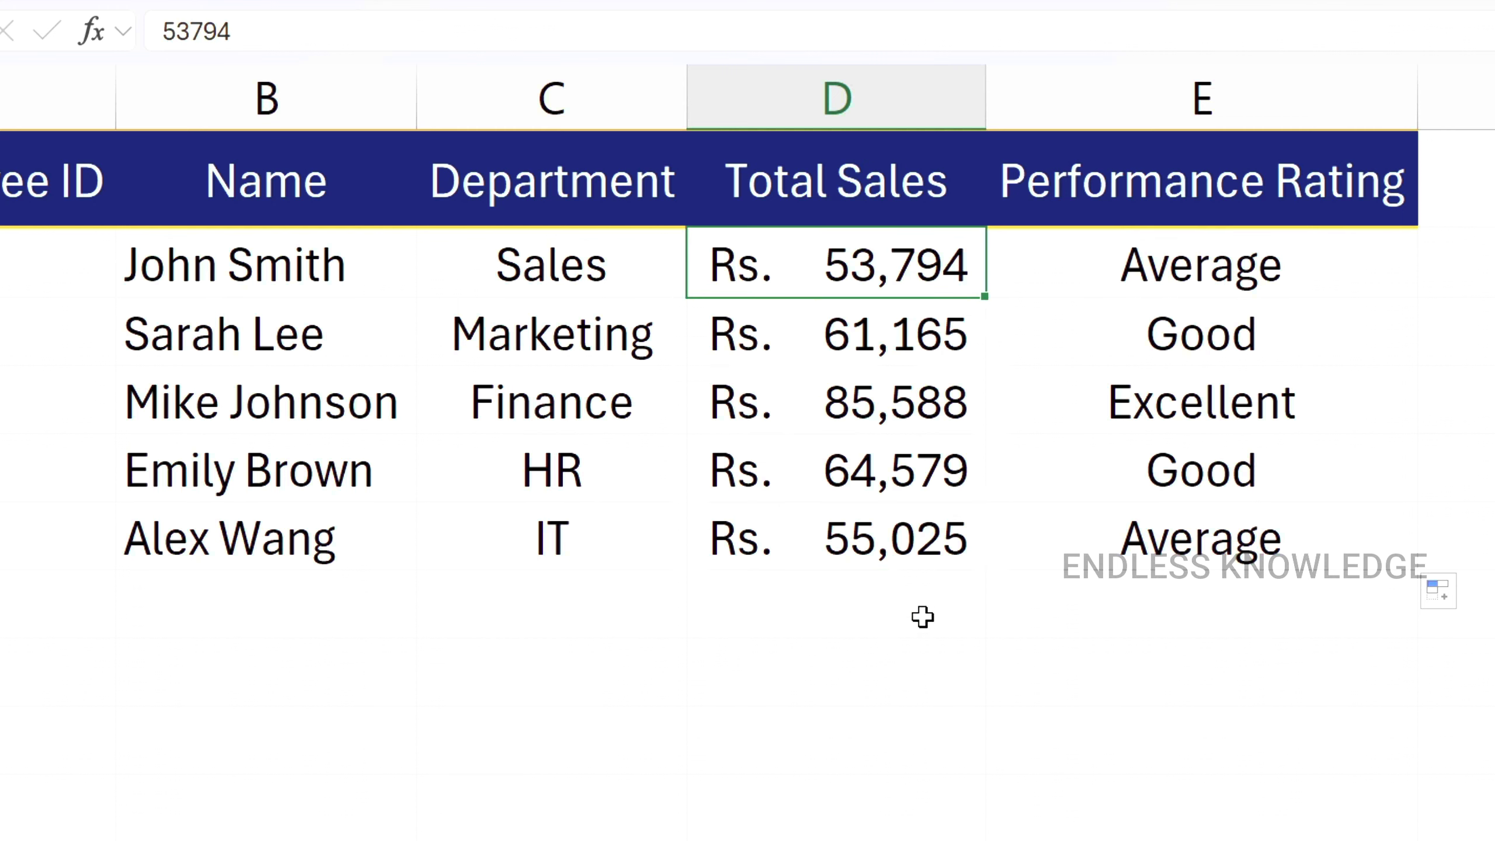
{"action": "type", "text": "800"}
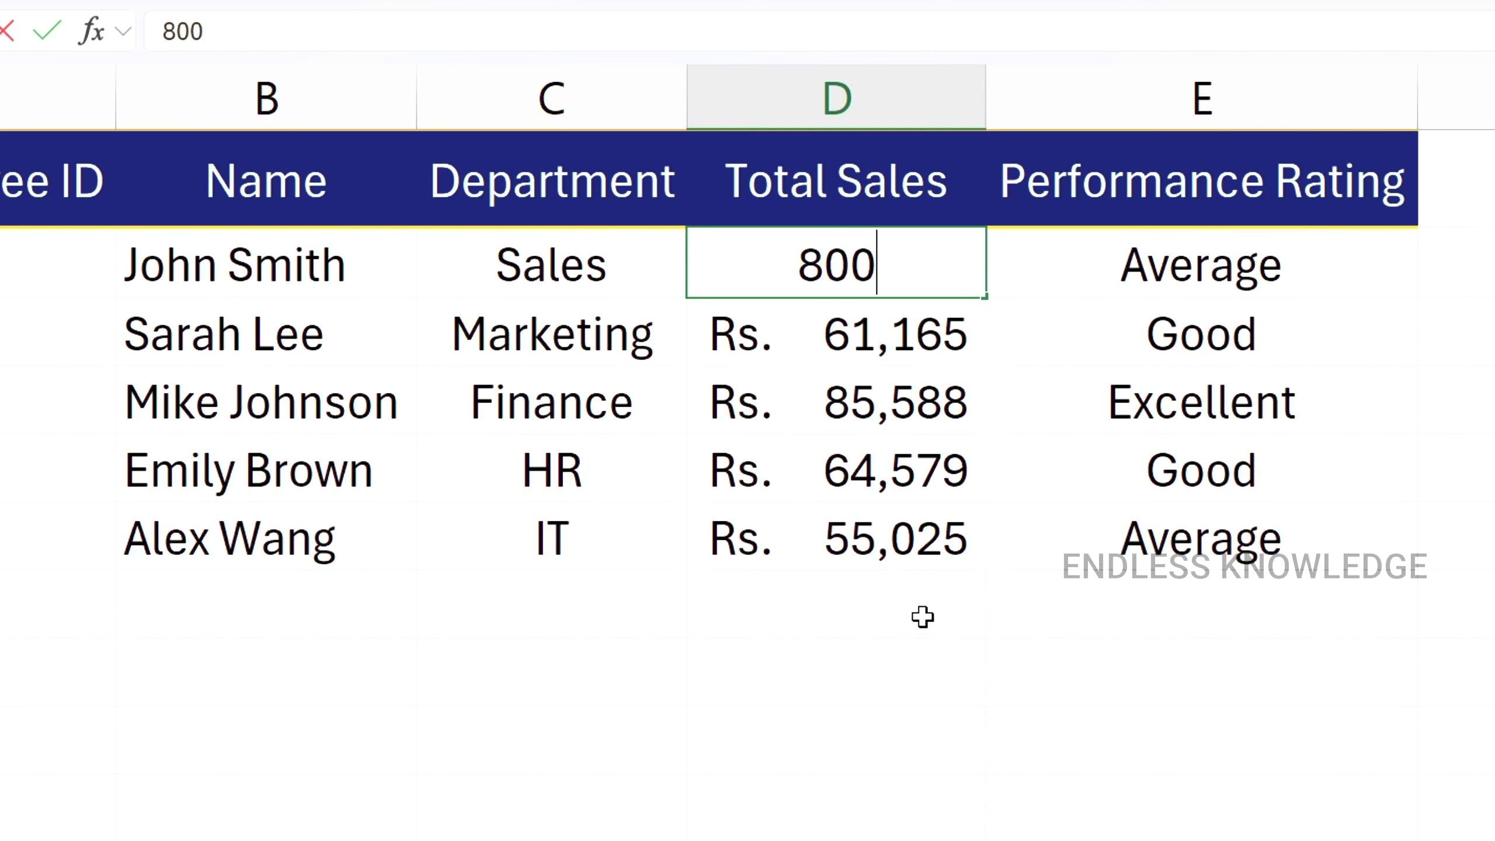
{"action": "key", "text": "BackSpace"}
{"action": "key", "text": "BackSpace"}
{"action": "type", "text": "90000"}
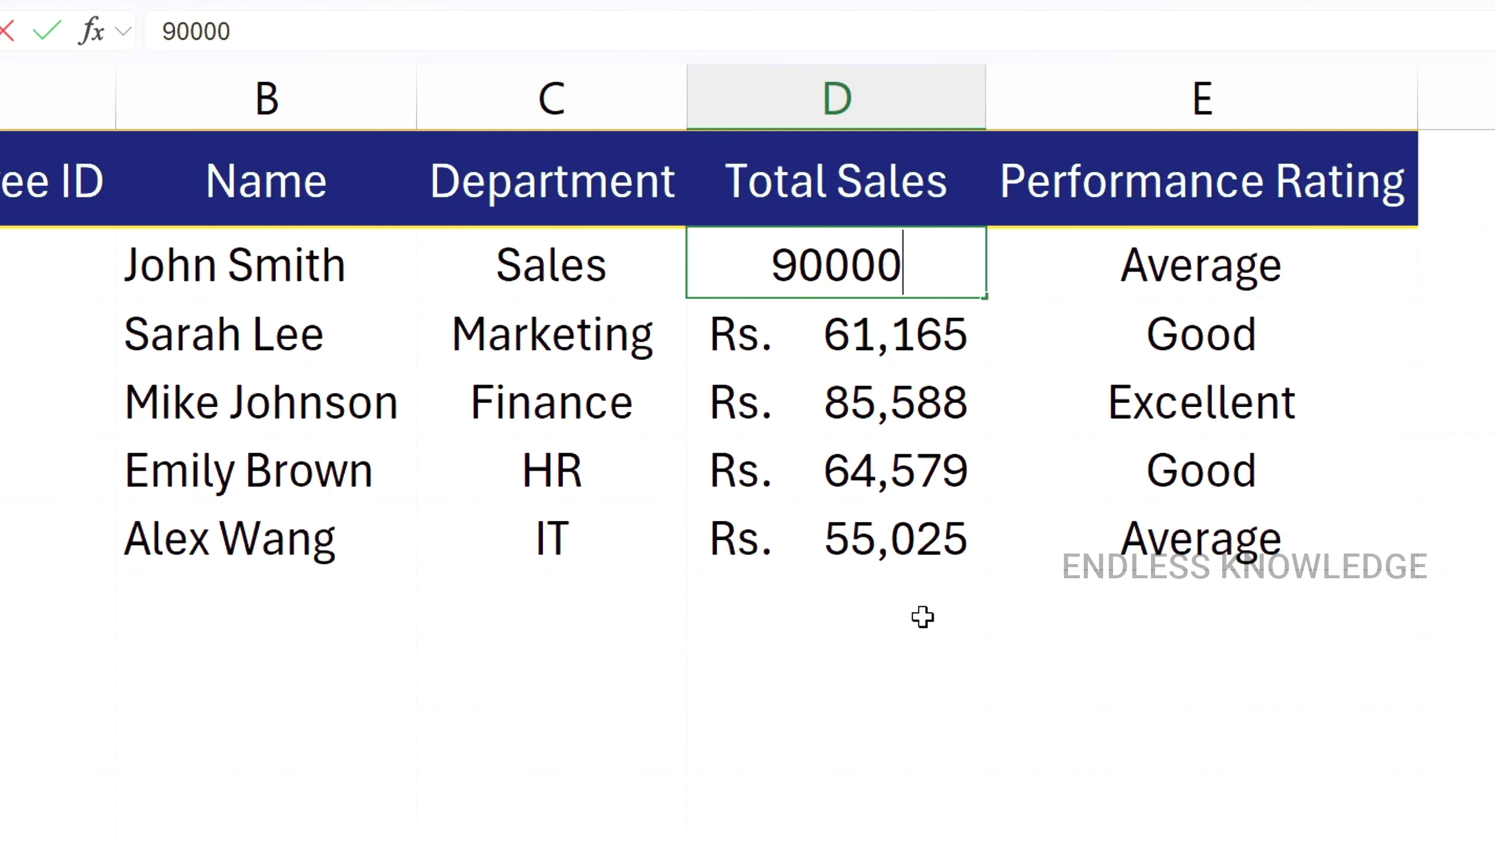
{"action": "key", "text": "Return"}
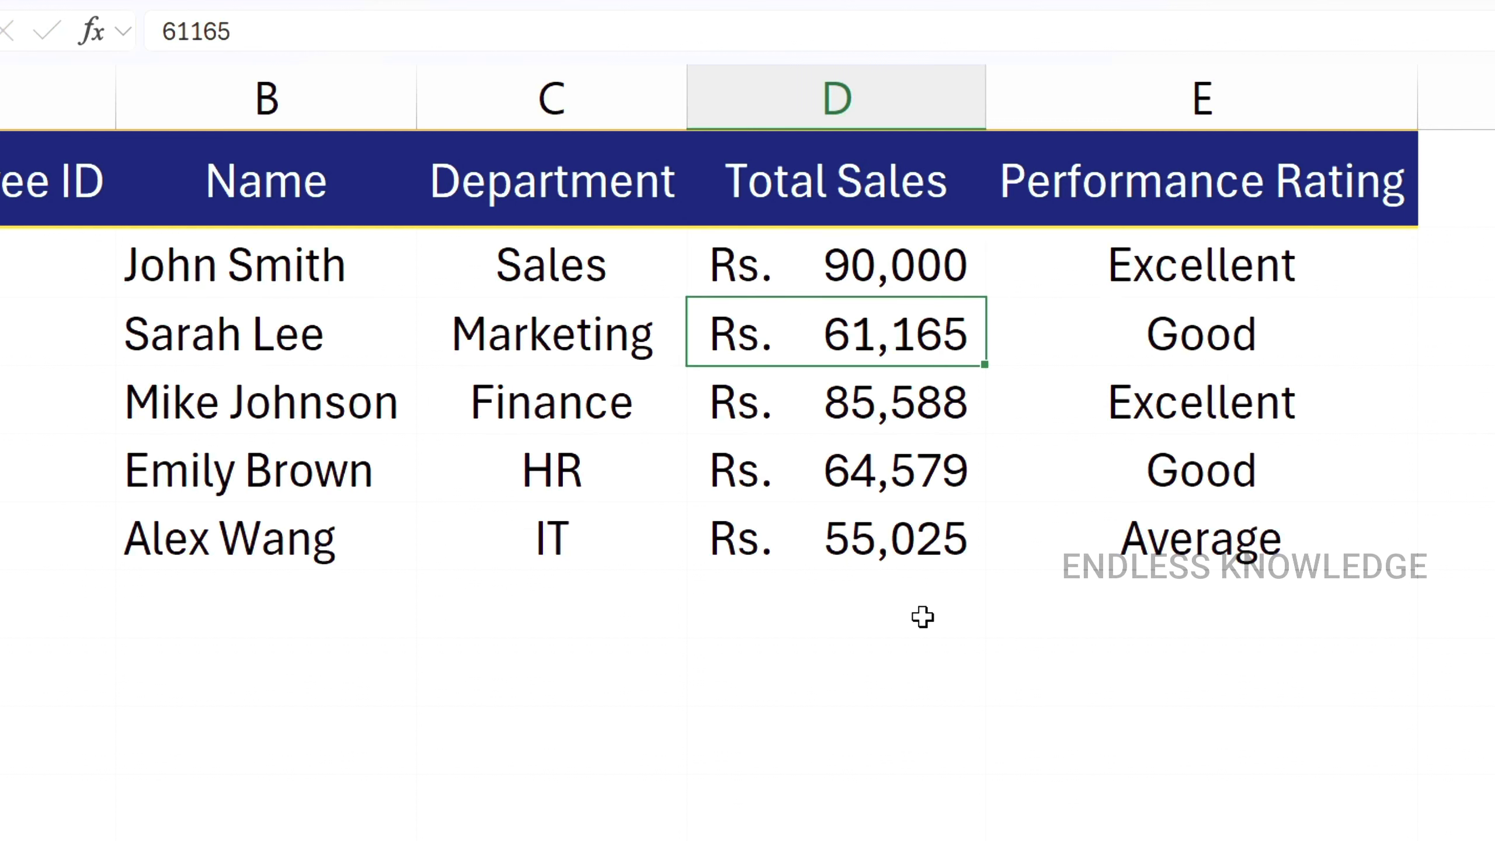
{"action": "key", "text": "Up"}
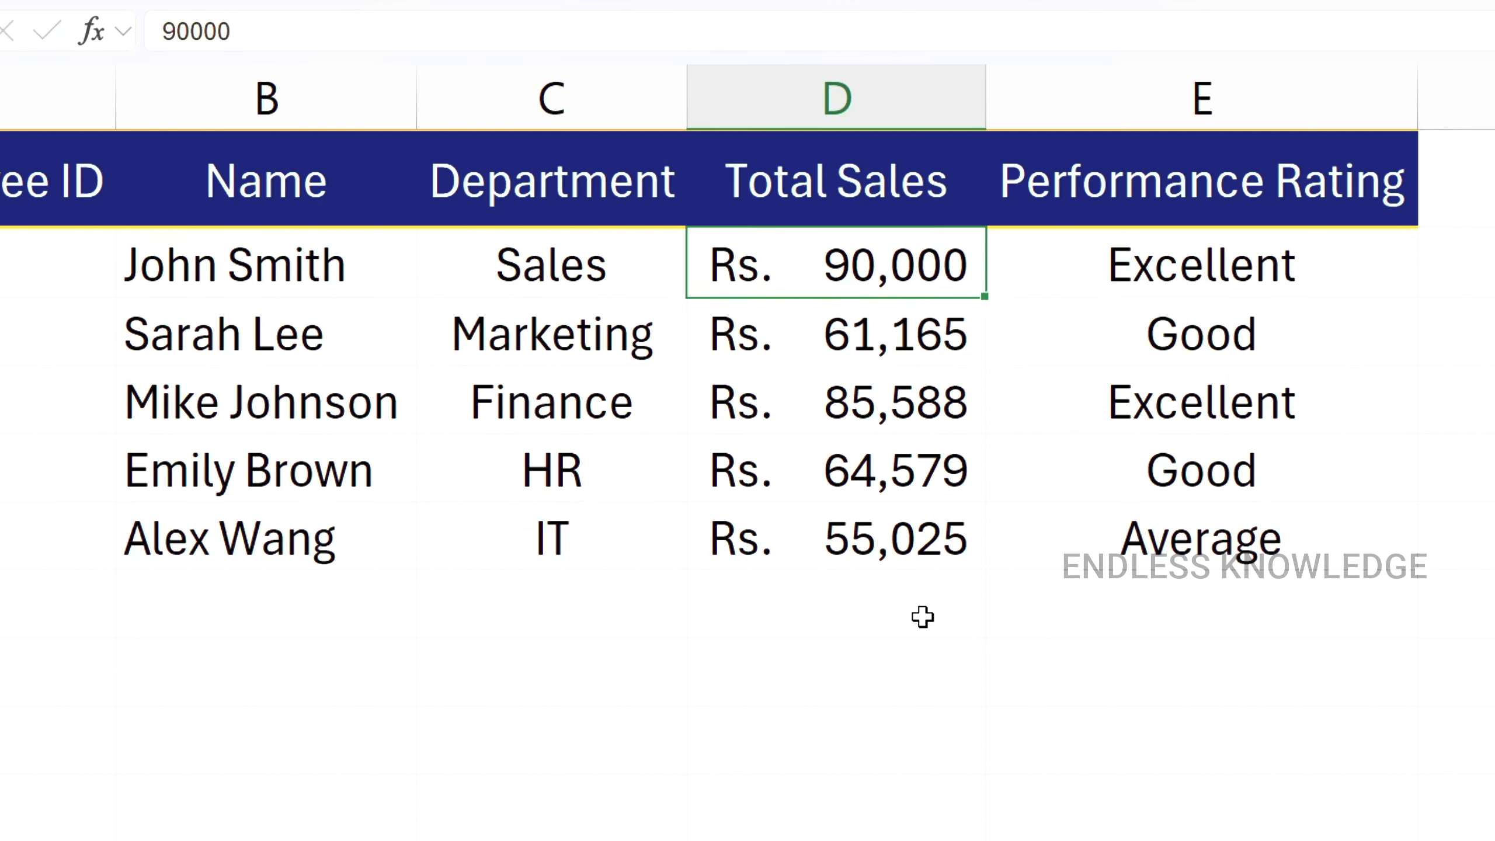
{"action": "type", "text": "45000"}
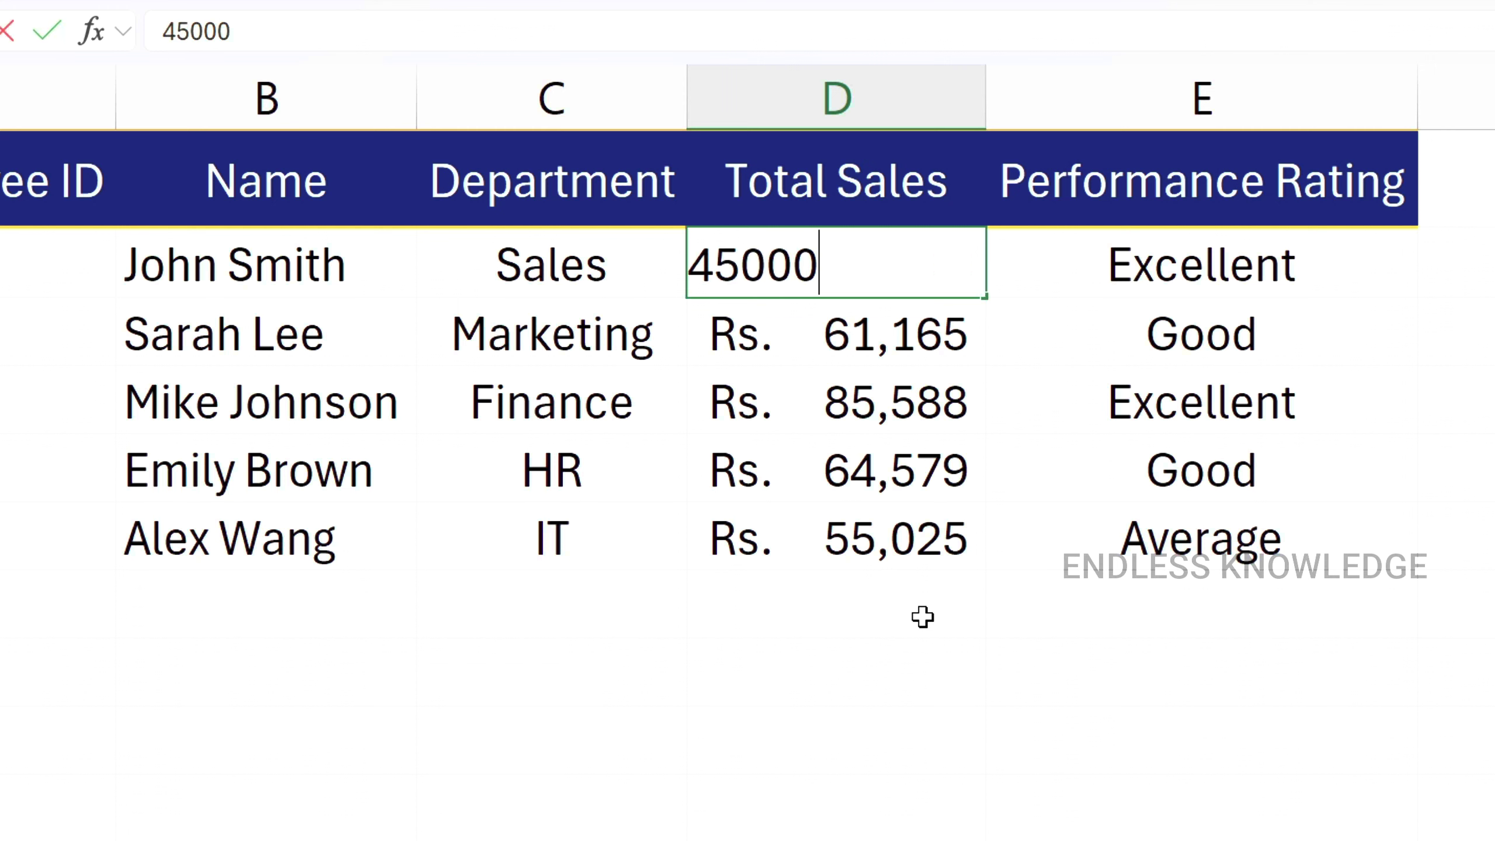
{"action": "key", "text": "Return"}
{"action": "key", "text": "Up"}
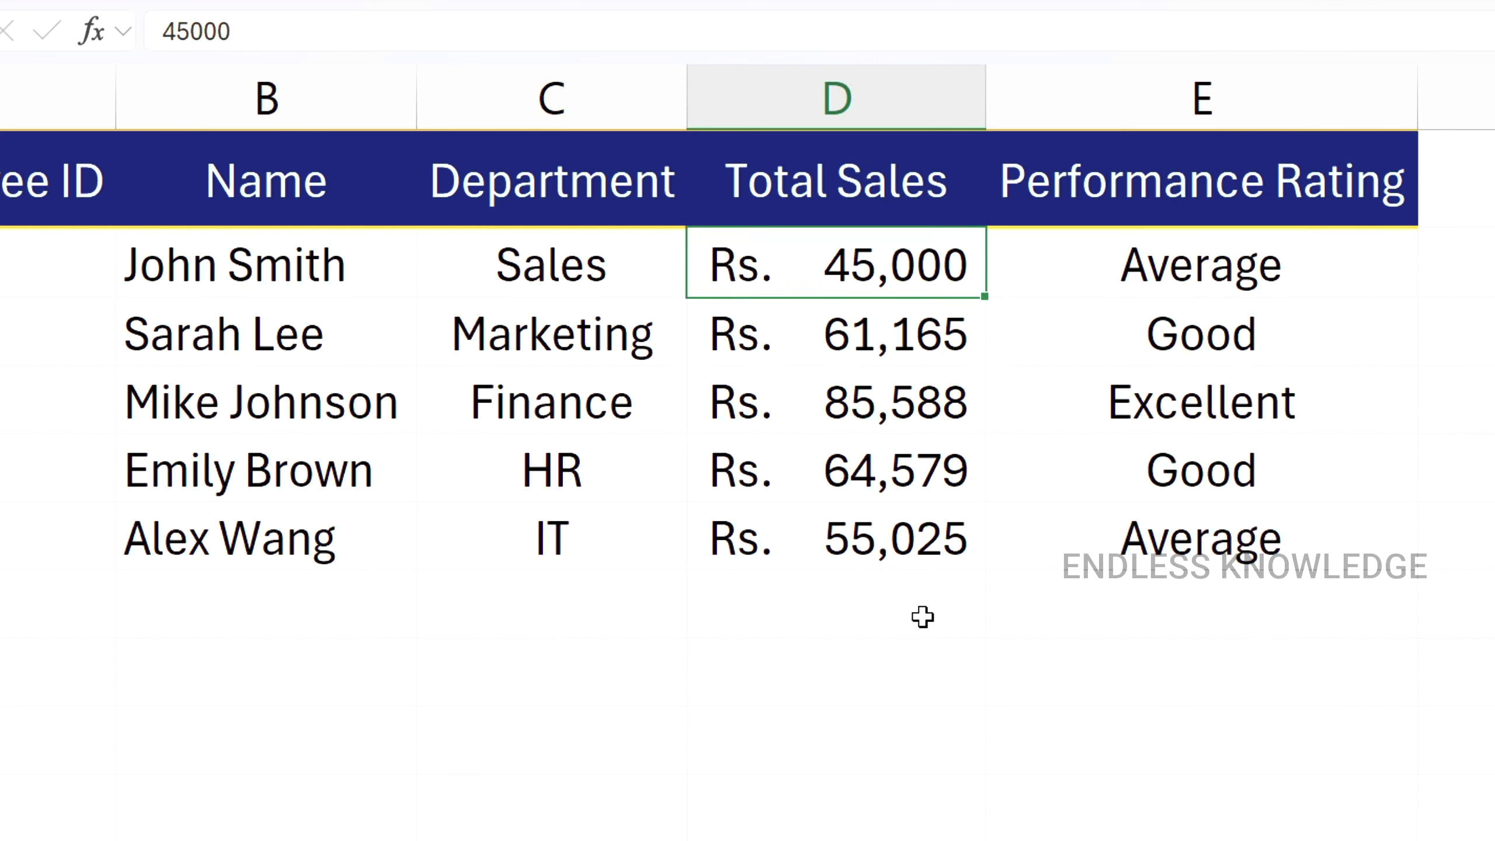
{"action": "type", "text": "15000"}
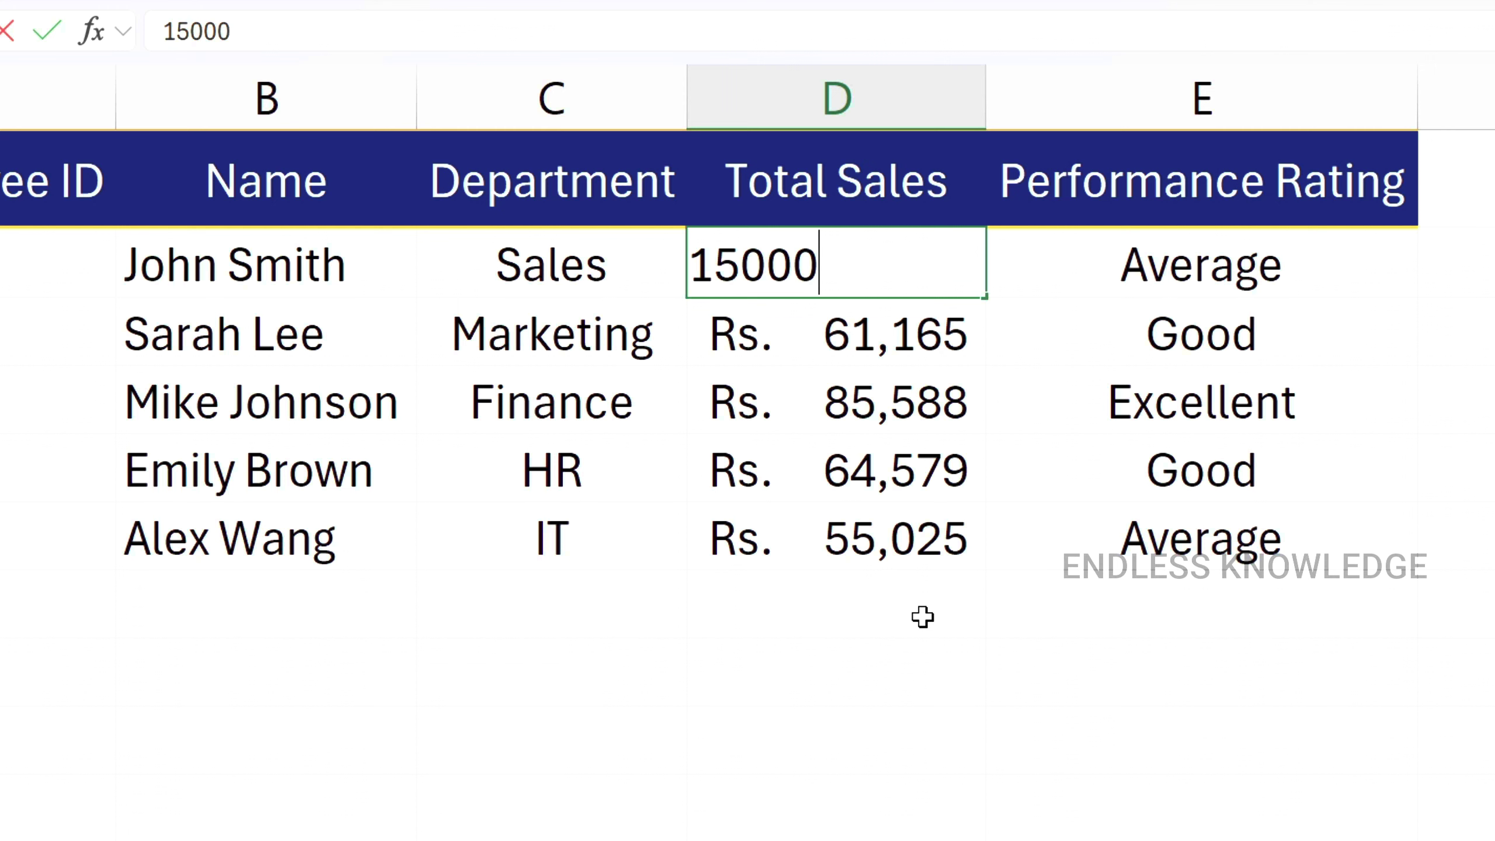
{"action": "key", "text": "Return"}
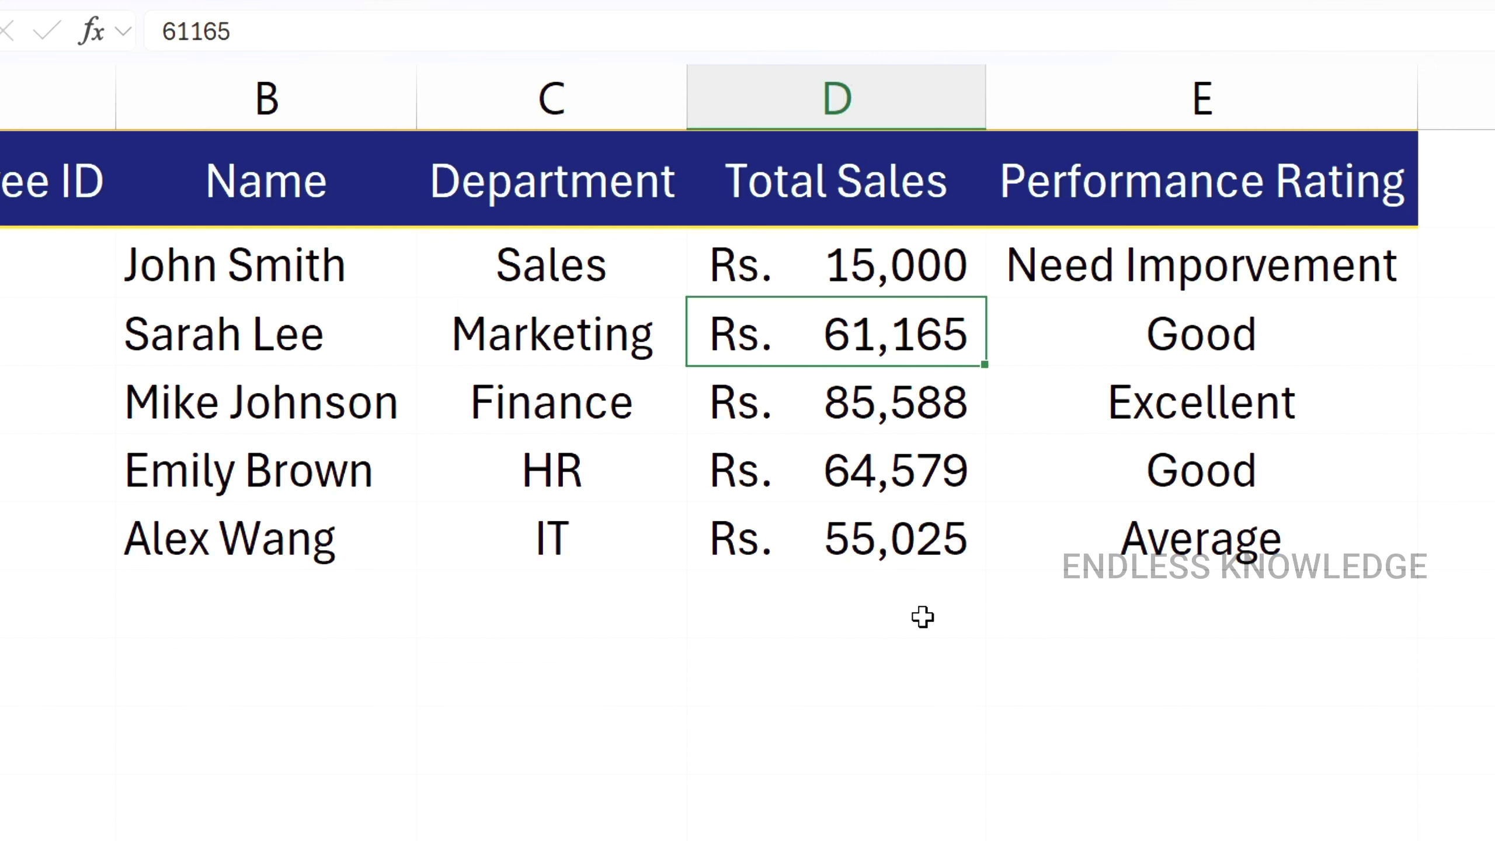
{"action": "key", "text": "Up"}
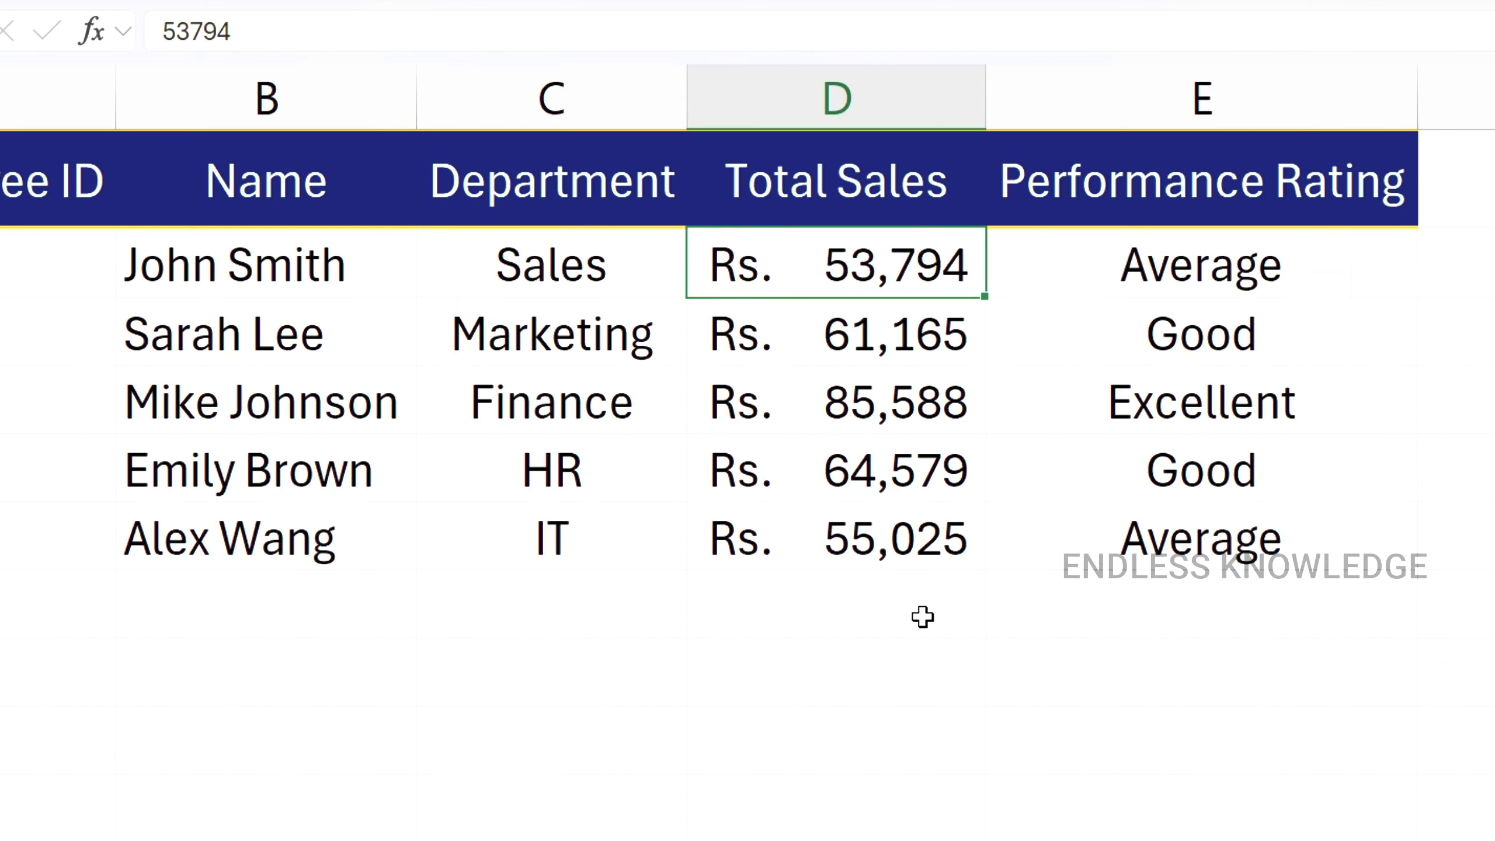
{"action": "left_click", "coordinate": [1185, 282]}
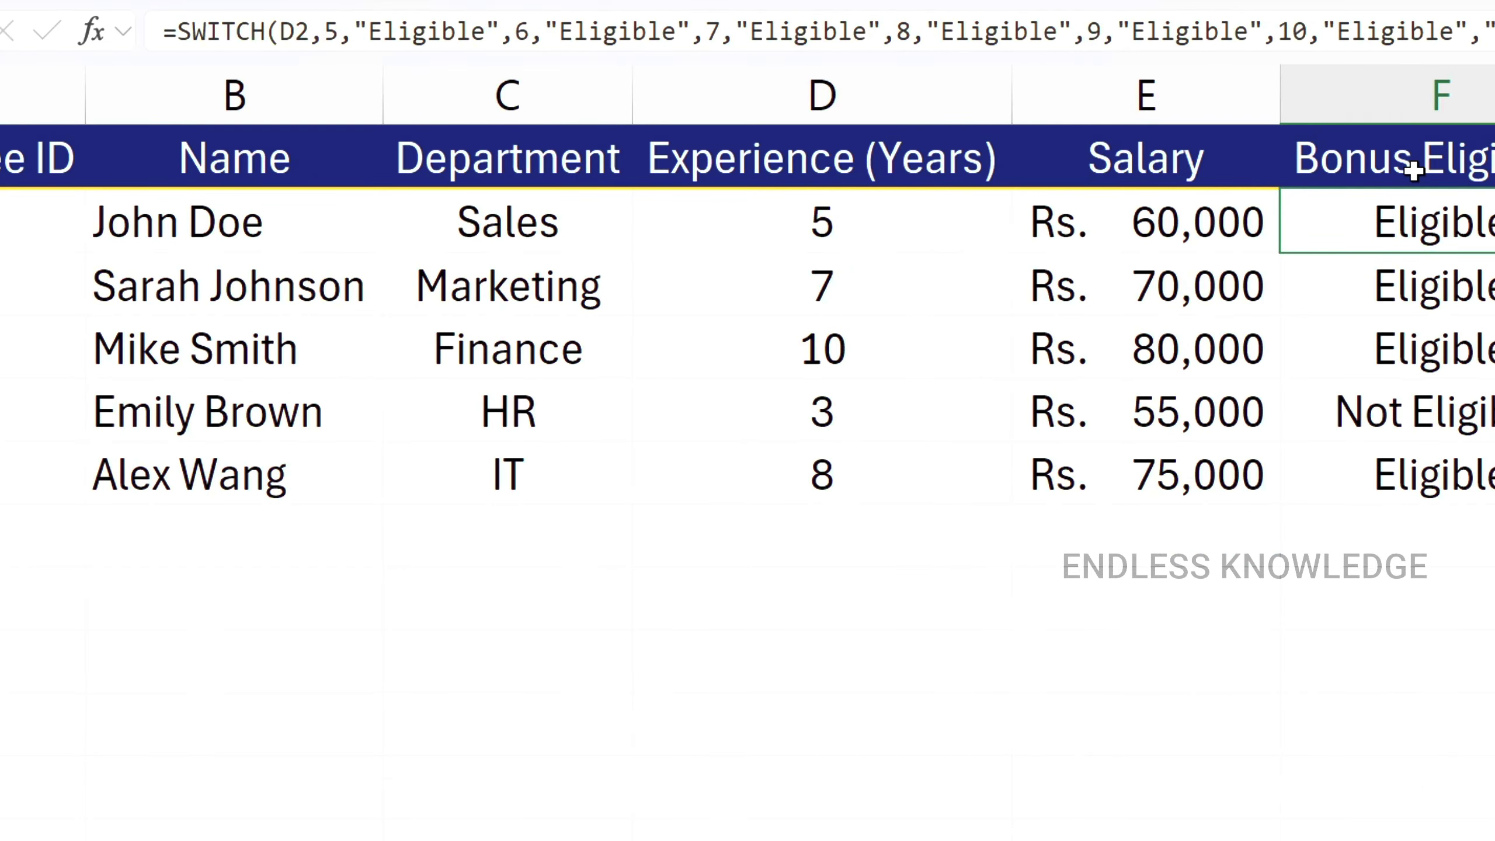
Step: Leave the Eligibility formula unchanged, then correct 'Need Imporvement' to 'Need Improvement' in the Rating sheet's E2 formula
{"action": "key", "text": "F2"}
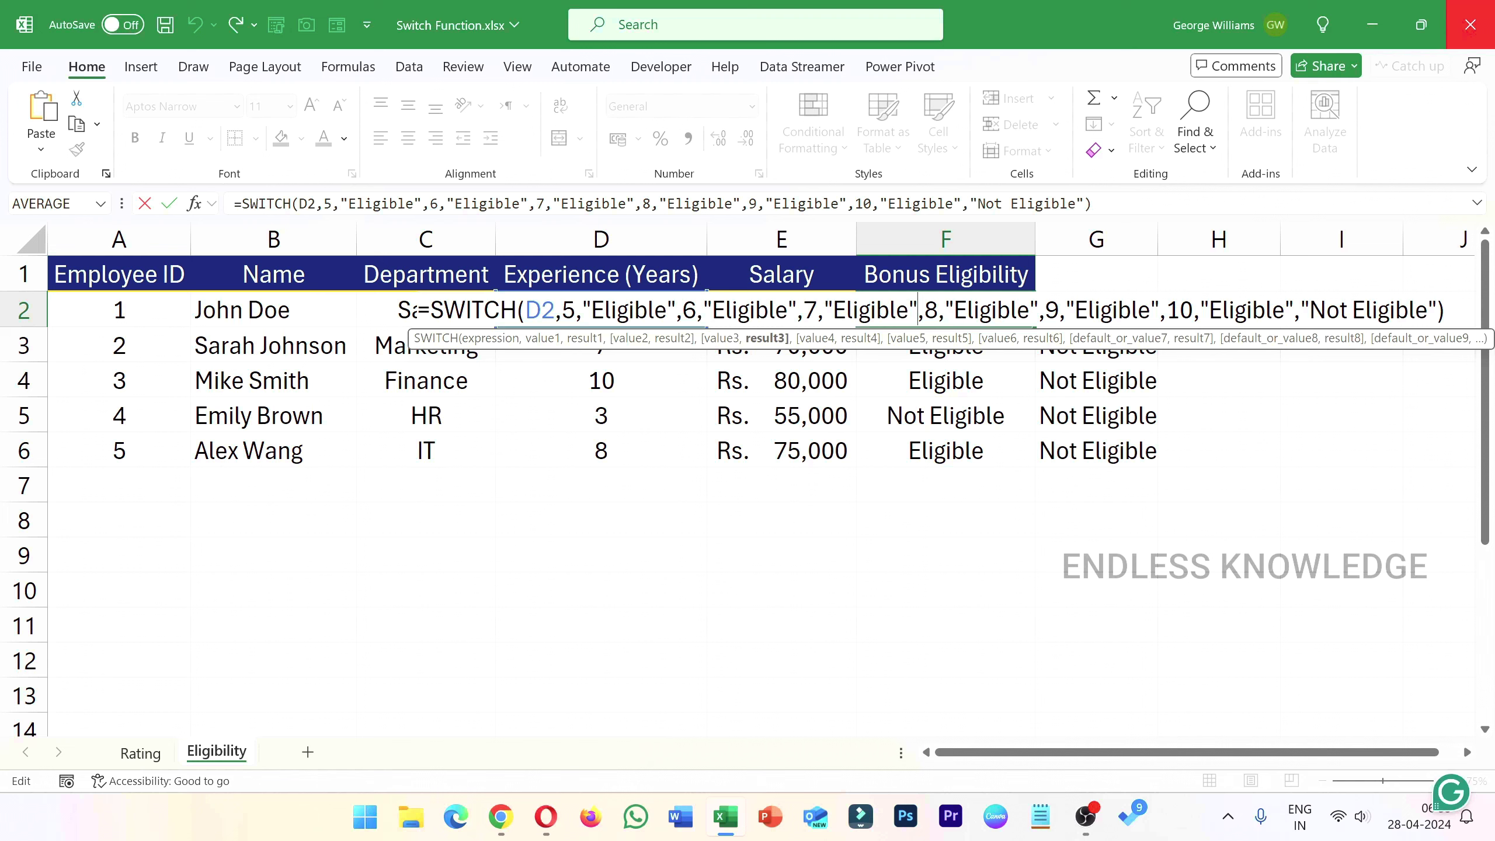
{"action": "key", "text": "Escape"}
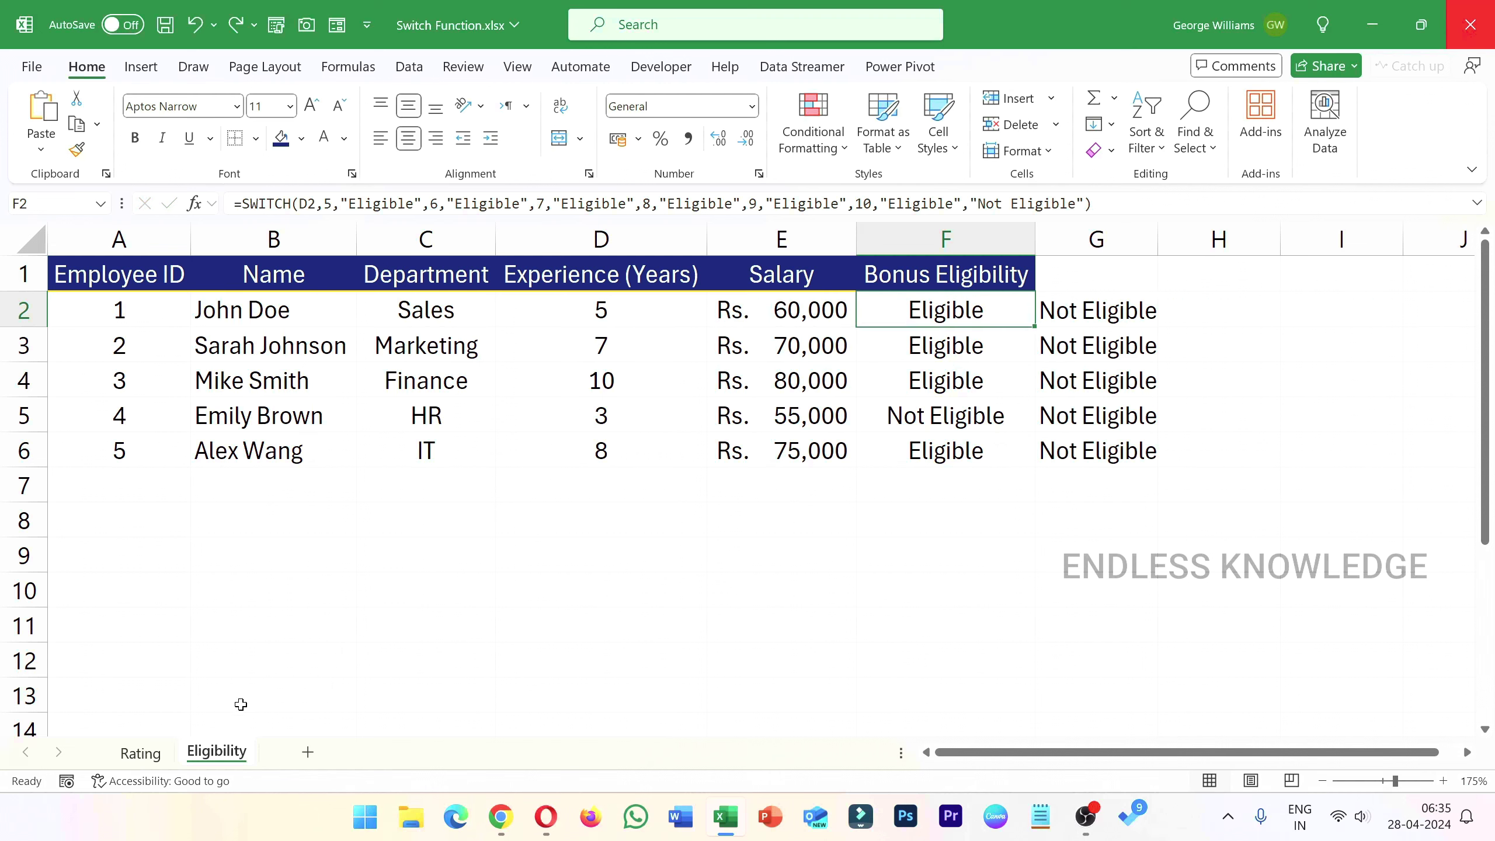
{"action": "left_click", "coordinate": [147, 753]}
{"action": "double_click", "coordinate": [840, 334]}
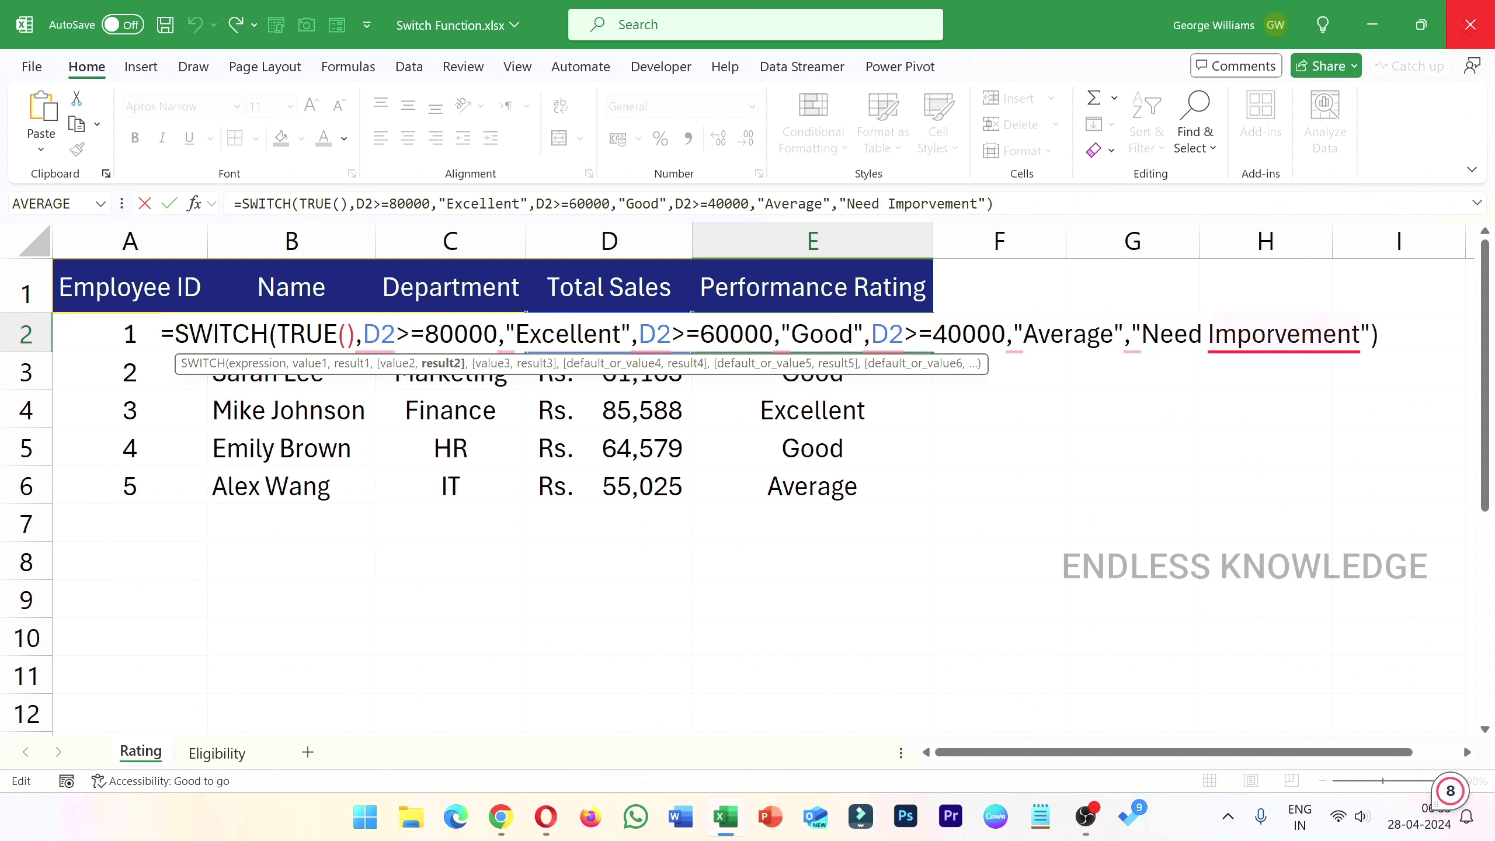
{"action": "mouse_move", "coordinate": [1283, 336]}
{"action": "left_click", "coordinate": [1268, 402]}
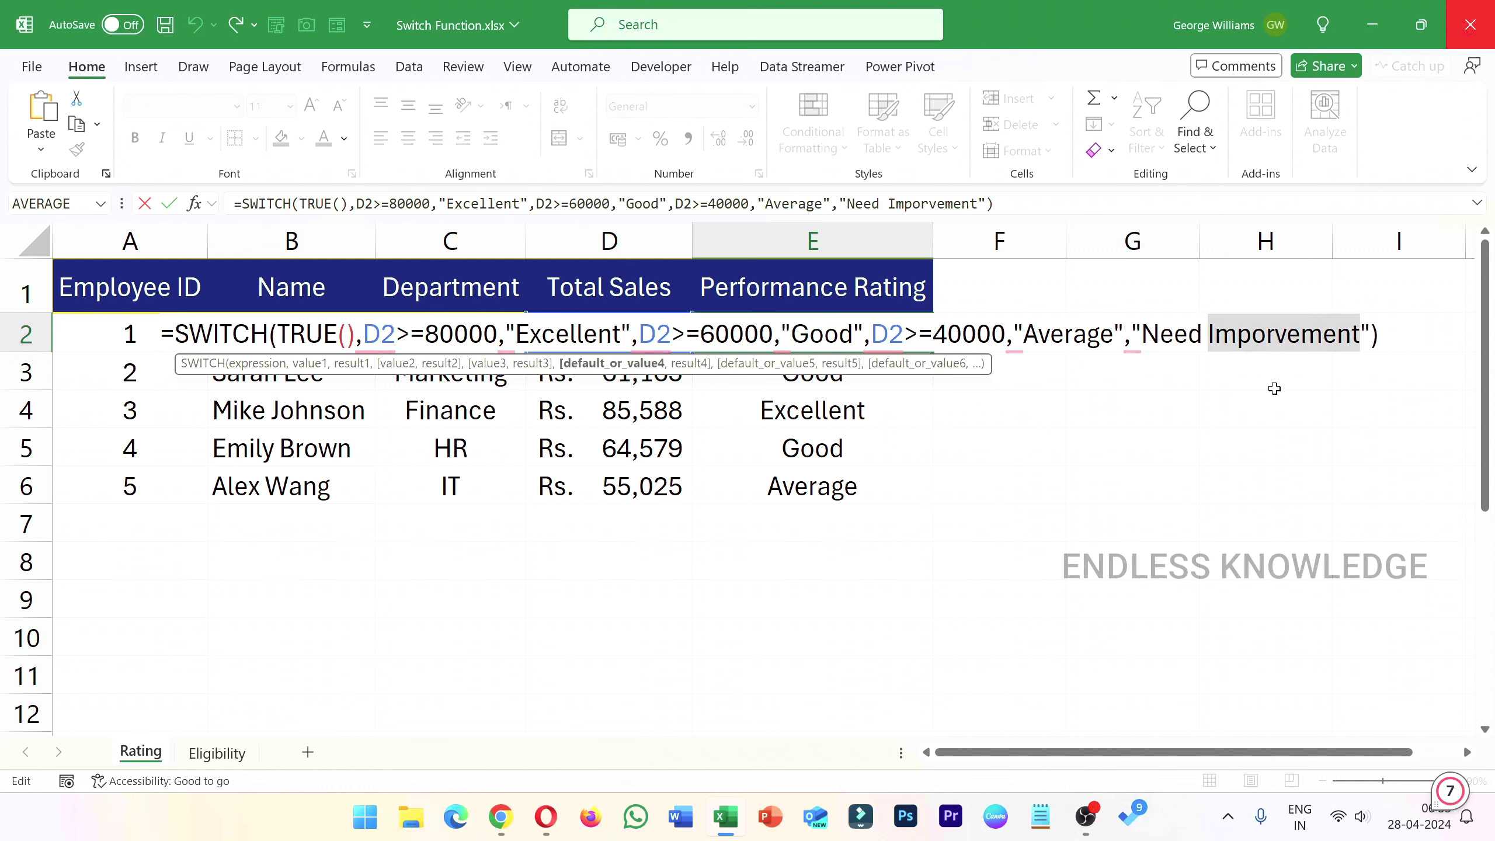
{"action": "key", "text": "Return"}
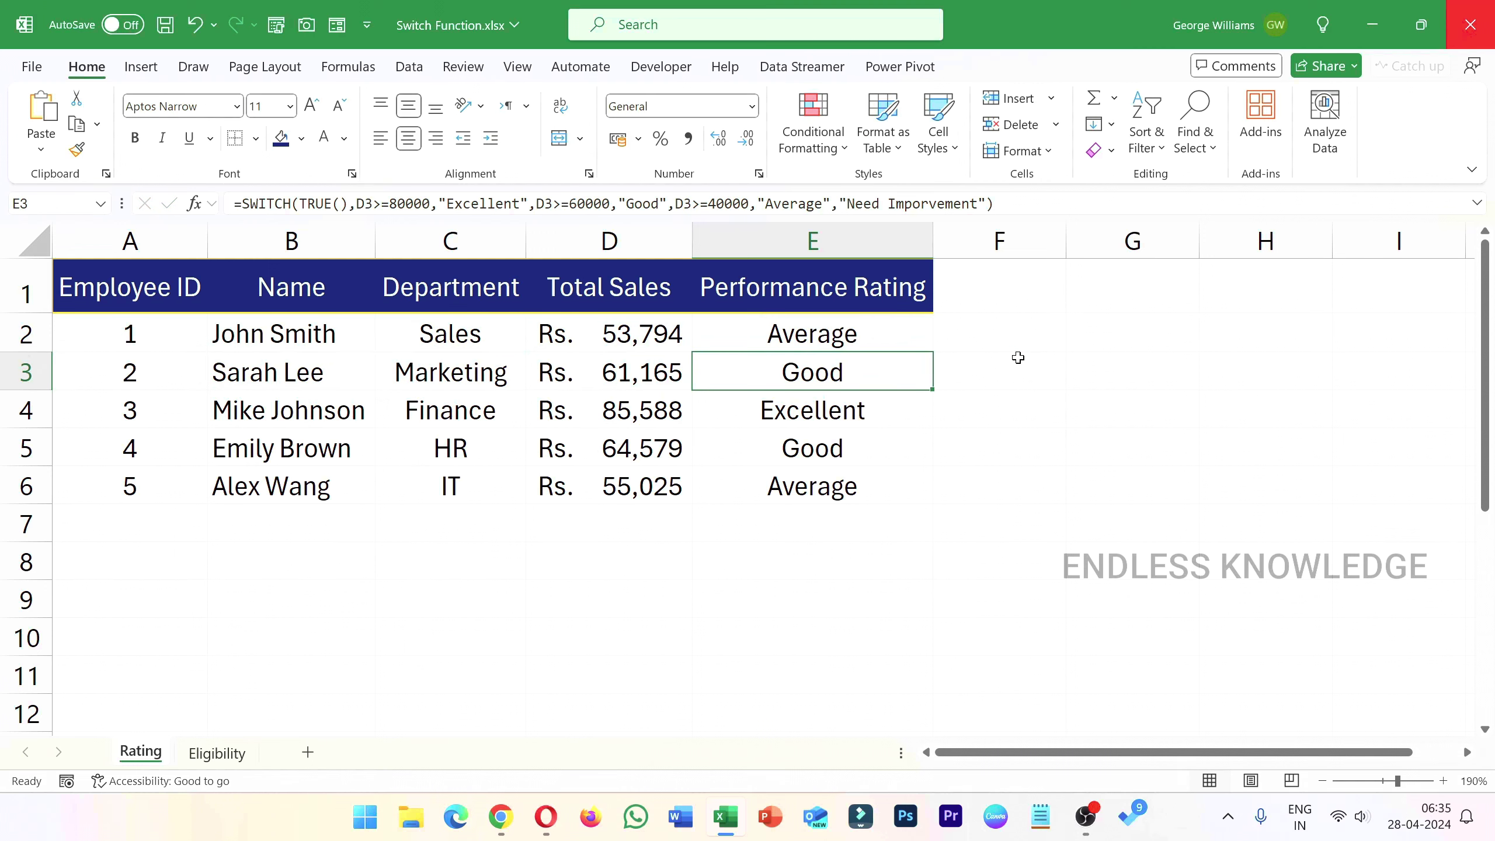